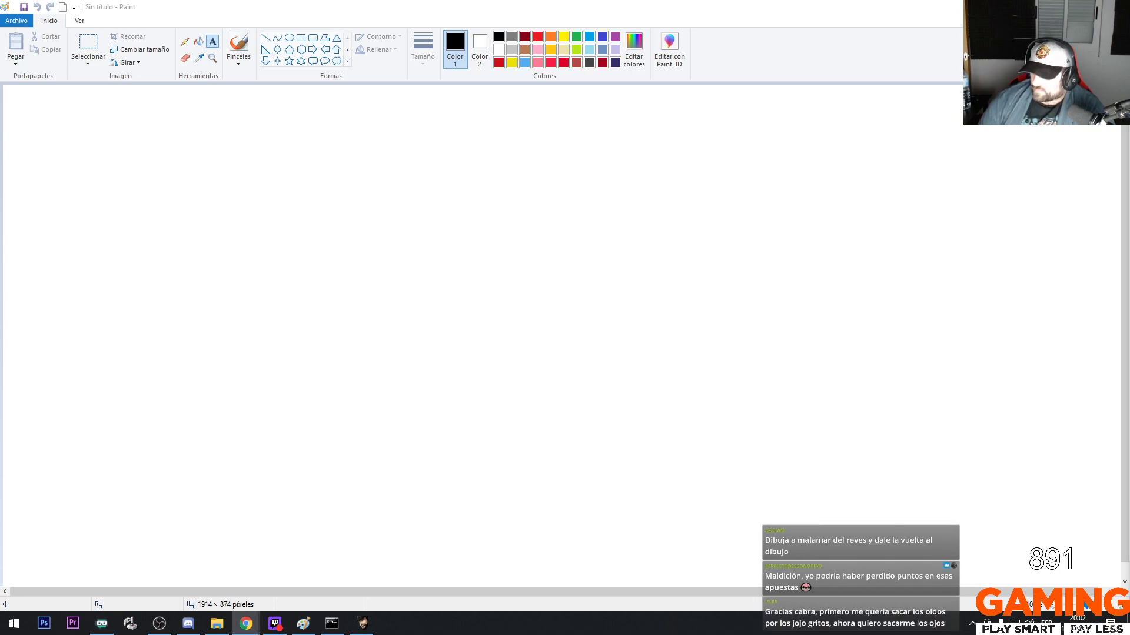
Choose the Brushes tool in black with the thickest line size
key(alt+Tab)
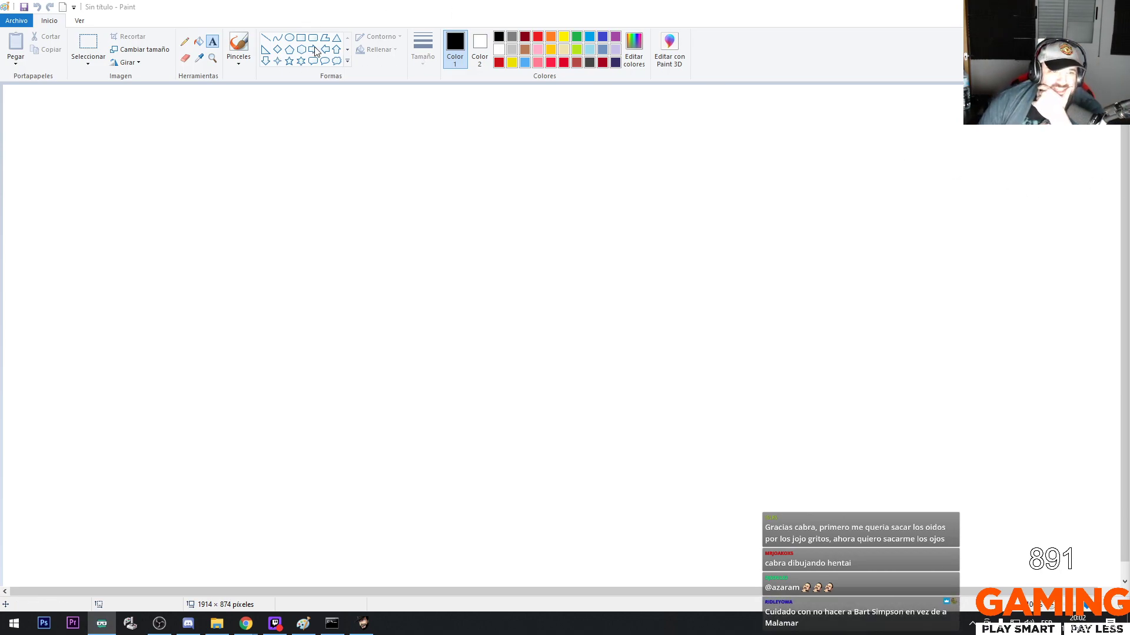
click(238, 46)
click(429, 47)
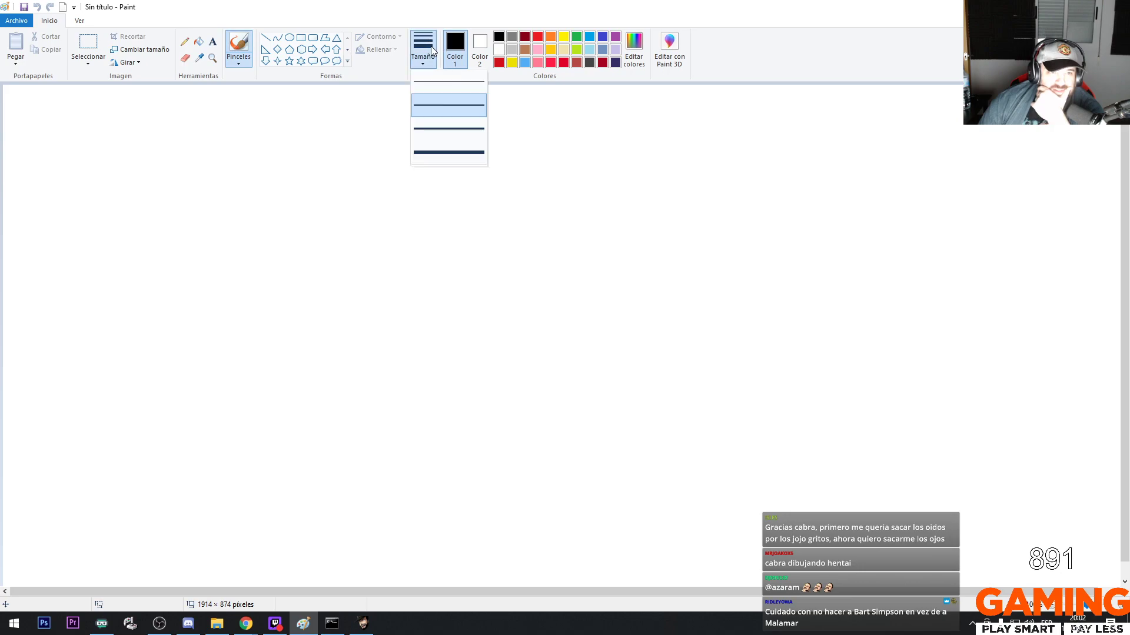
click(449, 152)
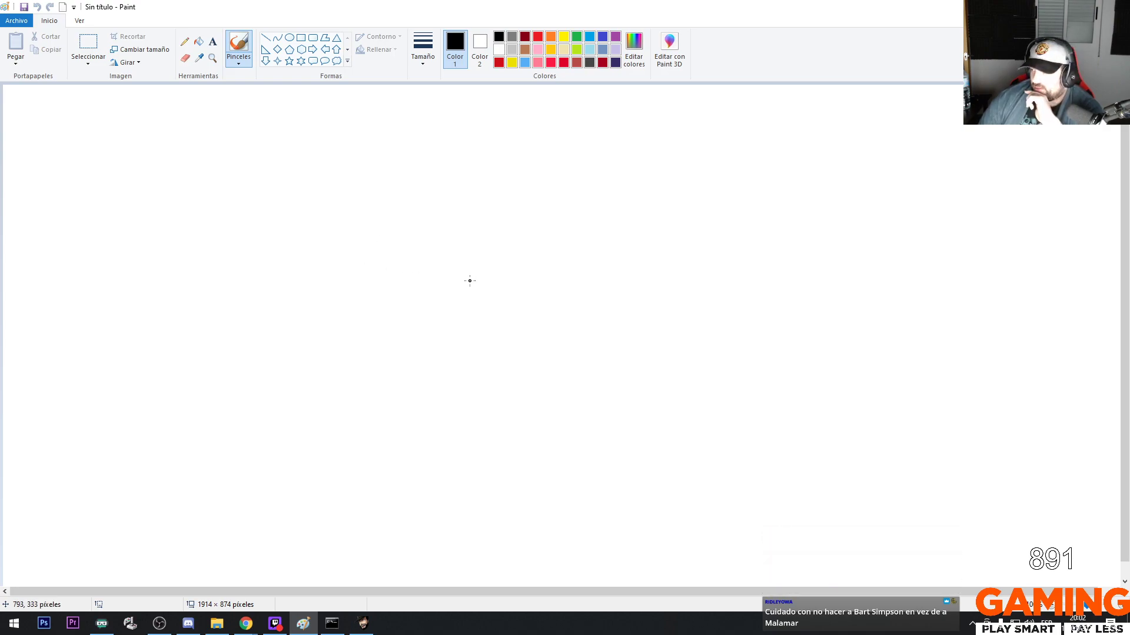
Draw a large wavy tentacle in the upper middle of the canvas, with upper and lower curved edges rising to a tip at its right end
mouse_move(469, 280)
mouse_down()
mouse_move(493, 228)
mouse_move(512, 223)
mouse_up()
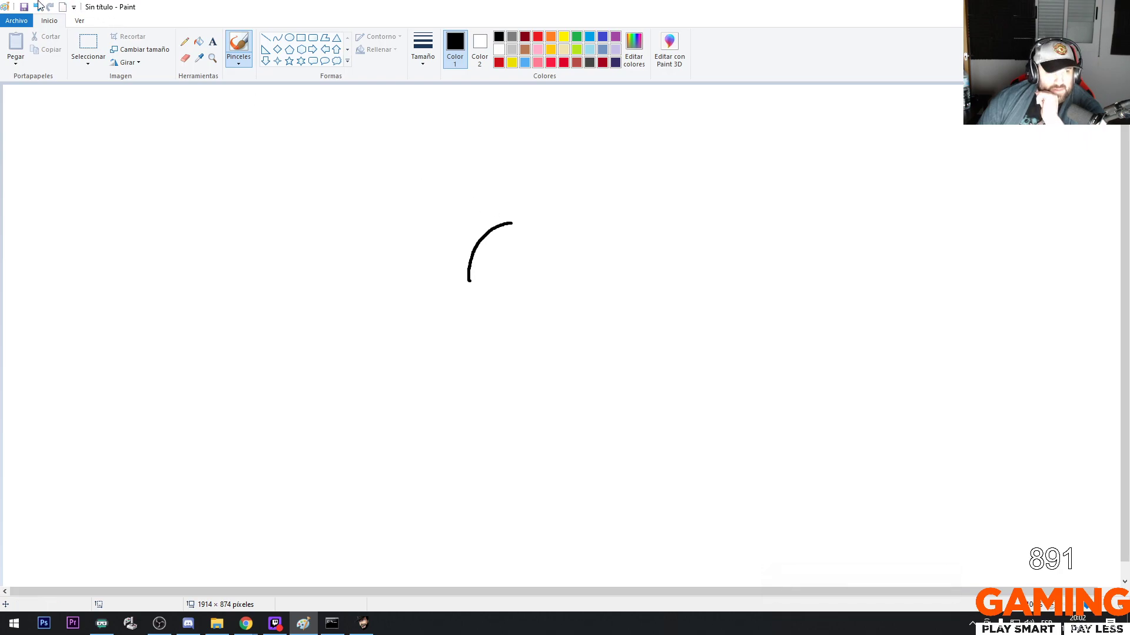
click(37, 6)
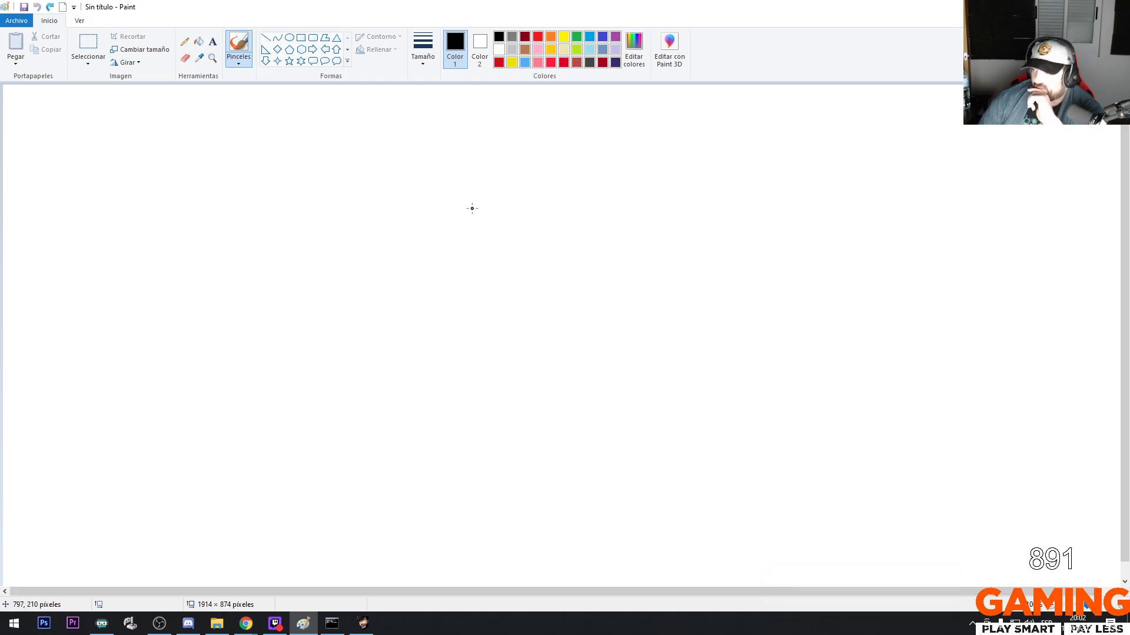
mouse_move(471, 211)
mouse_down()
mouse_move(486, 187)
mouse_move(512, 179)
mouse_move(605, 219)
mouse_move(676, 196)
mouse_up()
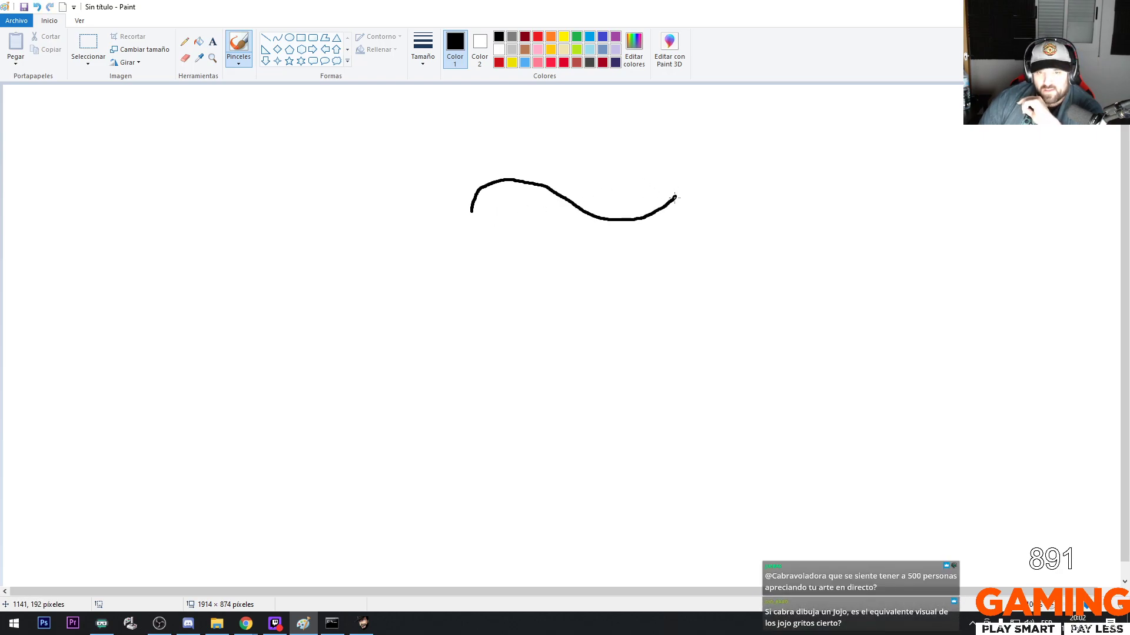
mouse_move(673, 178)
mouse_down()
mouse_move(677, 229)
mouse_move(653, 252)
mouse_move(553, 252)
mouse_move(502, 282)
mouse_up()
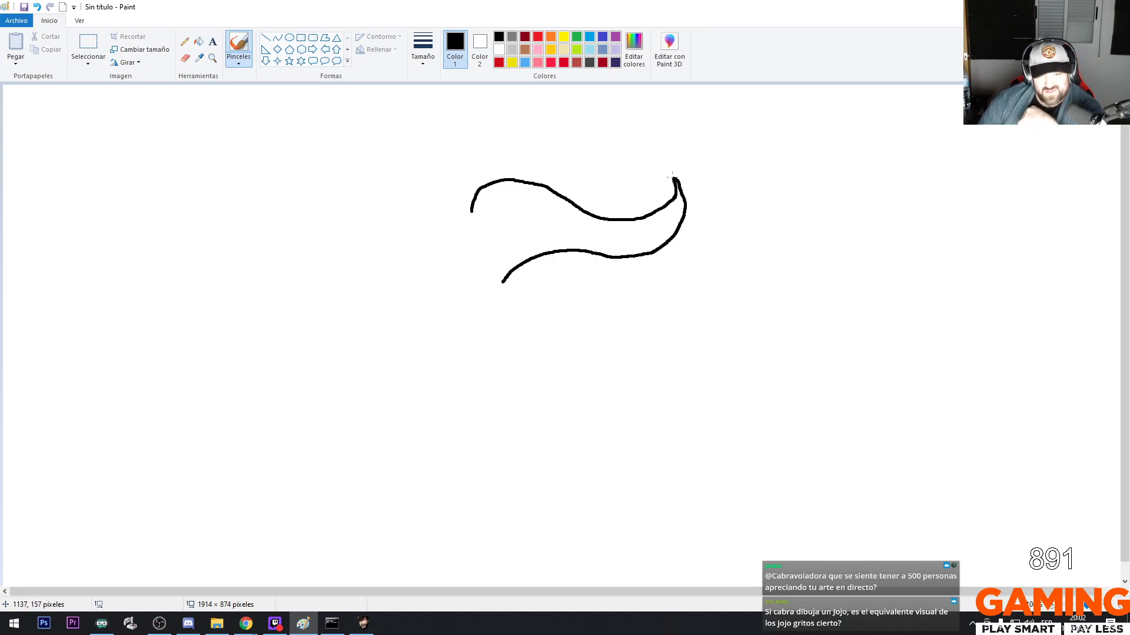
Draw a thin inner strand from the large tentacle's tip and two more pointed tentacles stacked above it, the topmost outline curling down at the left
drag(673, 178, 620, 209)
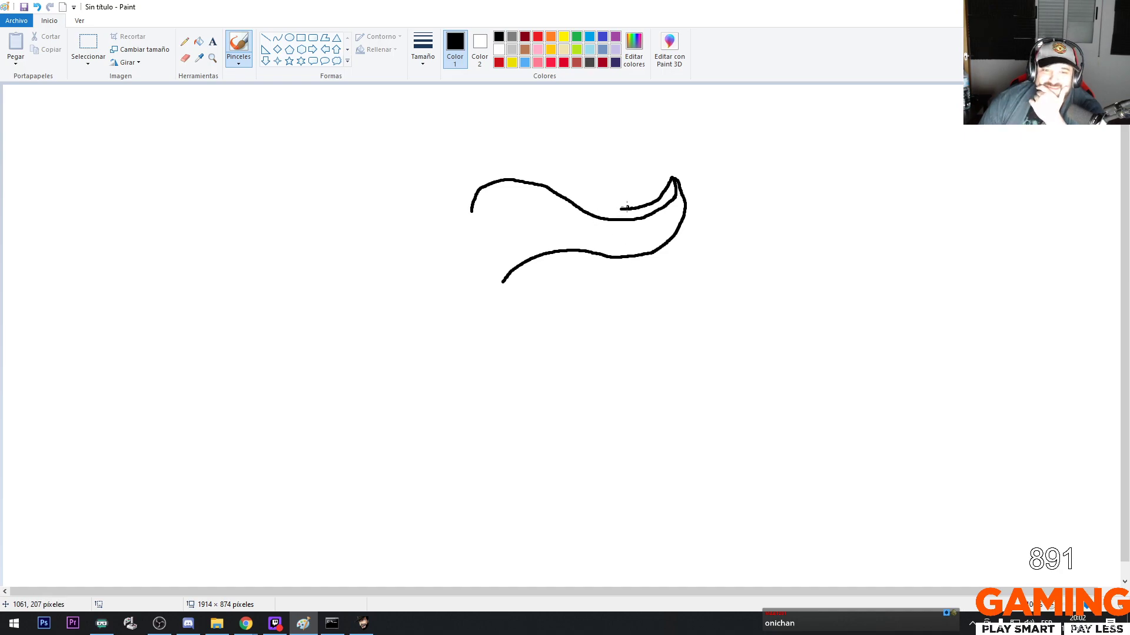
drag(620, 209, 595, 208)
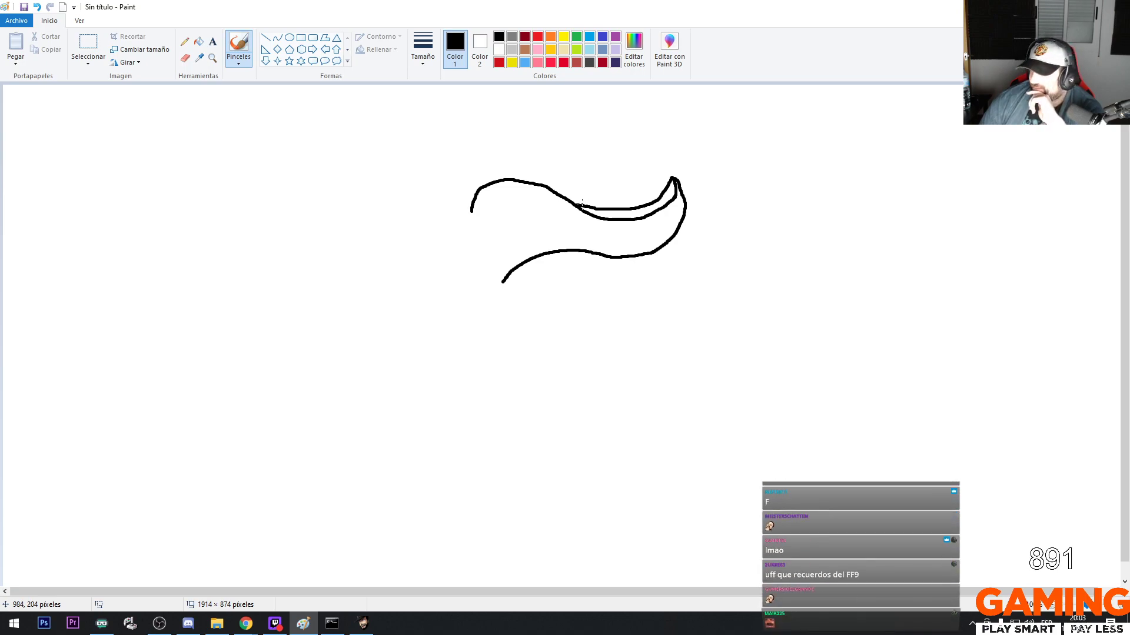
mouse_move(577, 205)
mouse_down()
mouse_move(629, 180)
mouse_move(640, 151)
mouse_move(554, 172)
mouse_up()
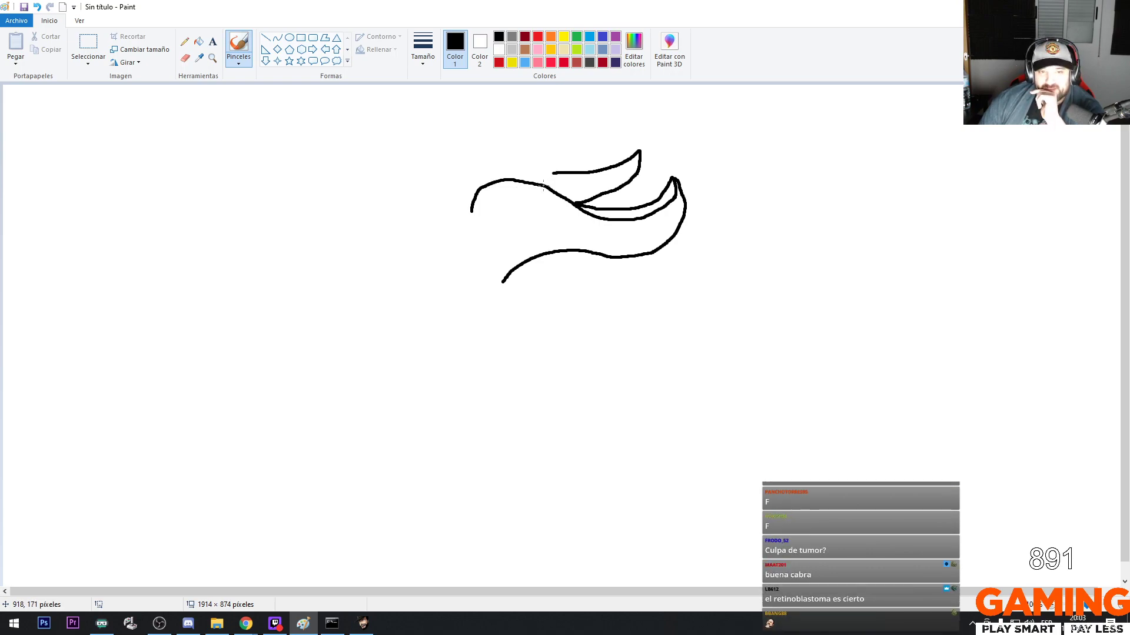
mouse_move(545, 182)
mouse_down()
mouse_move(589, 99)
mouse_move(570, 100)
mouse_move(537, 140)
mouse_move(475, 159)
mouse_move(463, 187)
mouse_move(468, 215)
mouse_up()
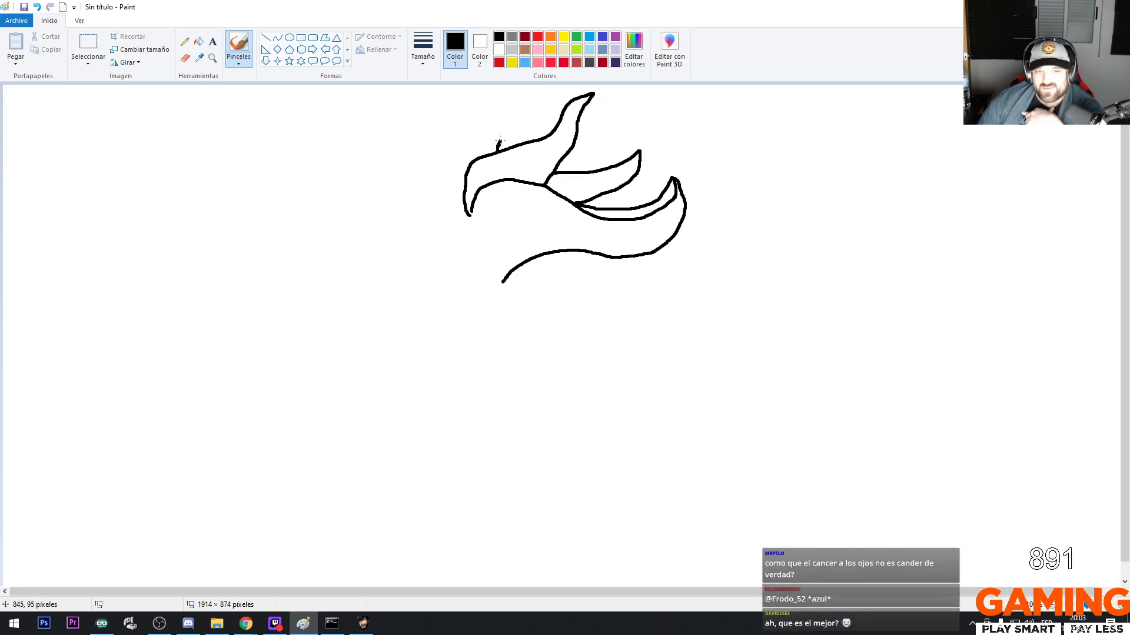
mouse_move(499, 142)
mouse_down()
mouse_move(514, 85)
mouse_move(517, 144)
mouse_up()
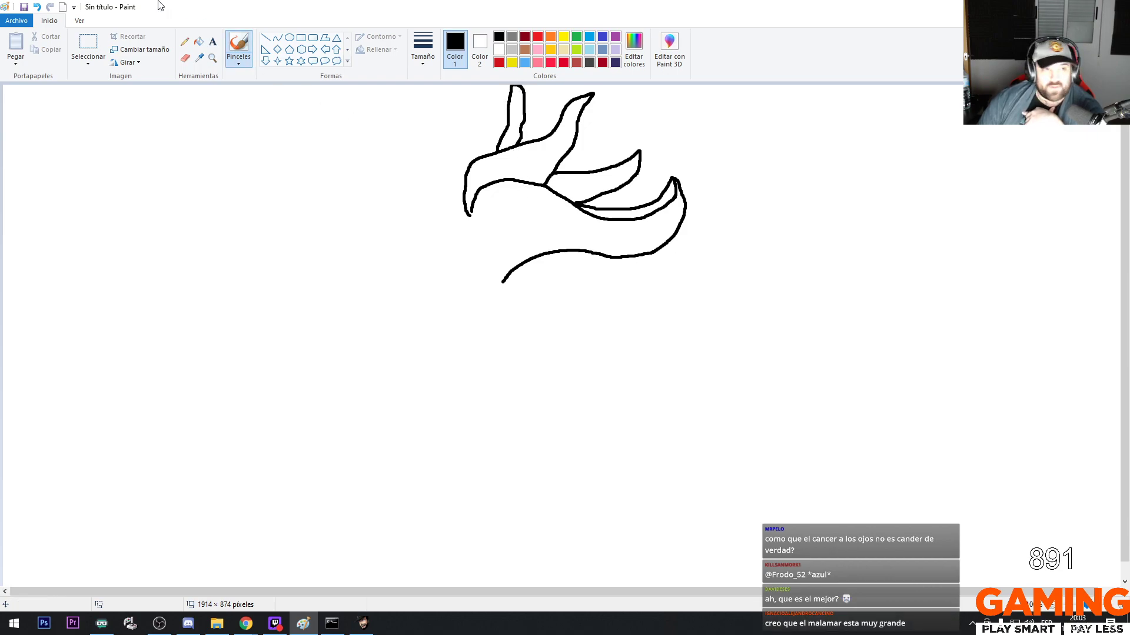
click(37, 6)
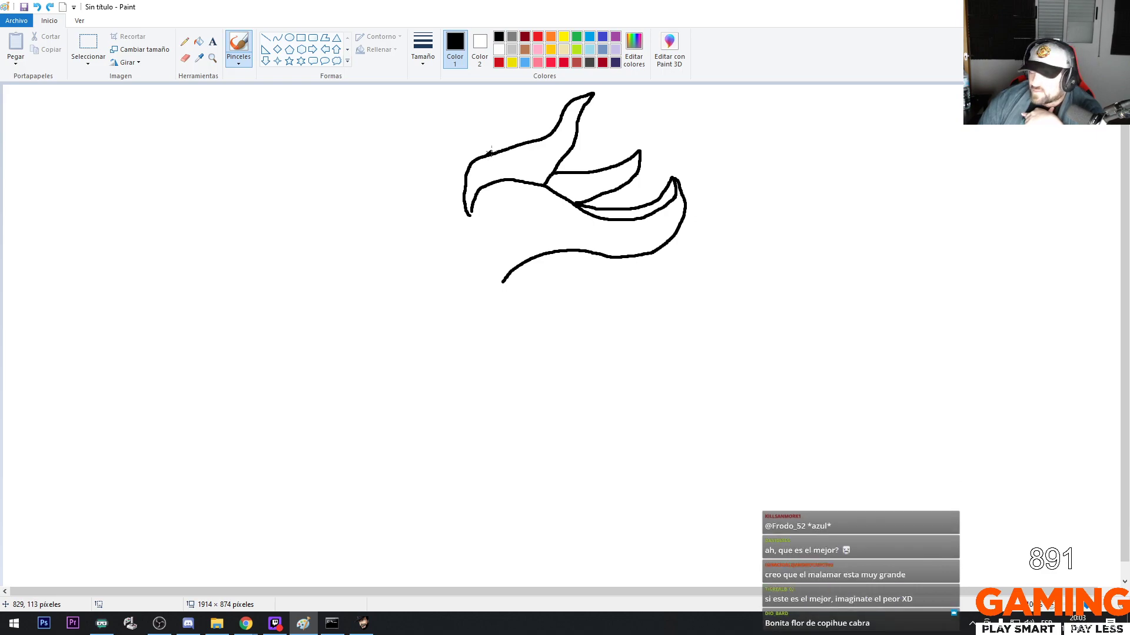
drag(491, 152, 499, 99)
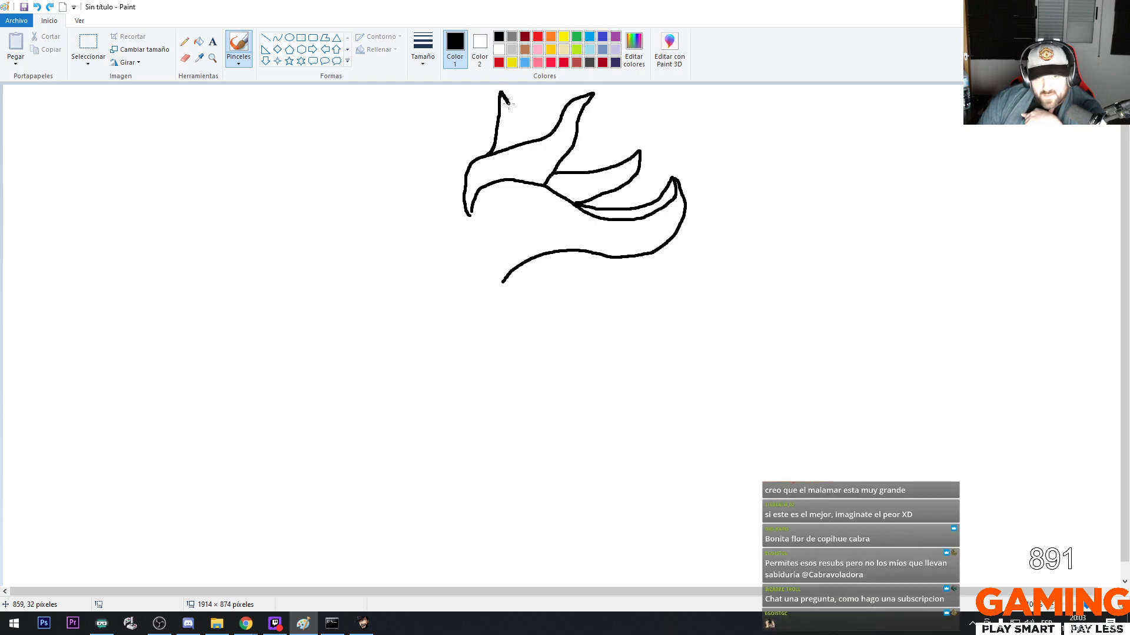
drag(500, 92, 499, 150)
click(37, 7)
click(36, 7)
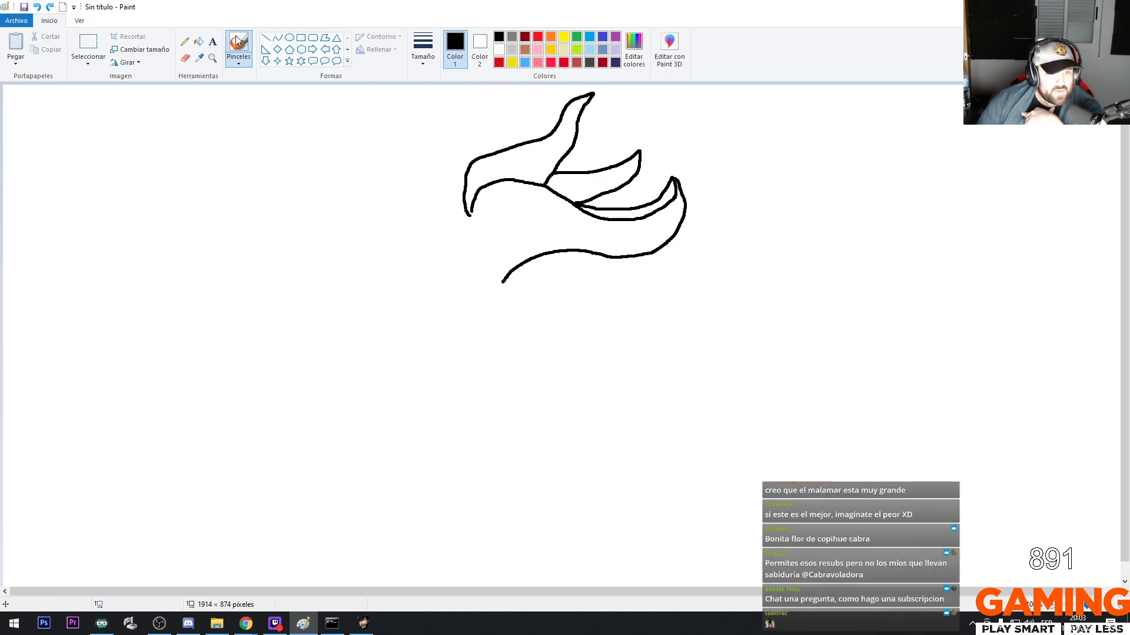
mouse_move(506, 93)
mouse_down()
mouse_move(486, 99)
mouse_move(475, 158)
mouse_up()
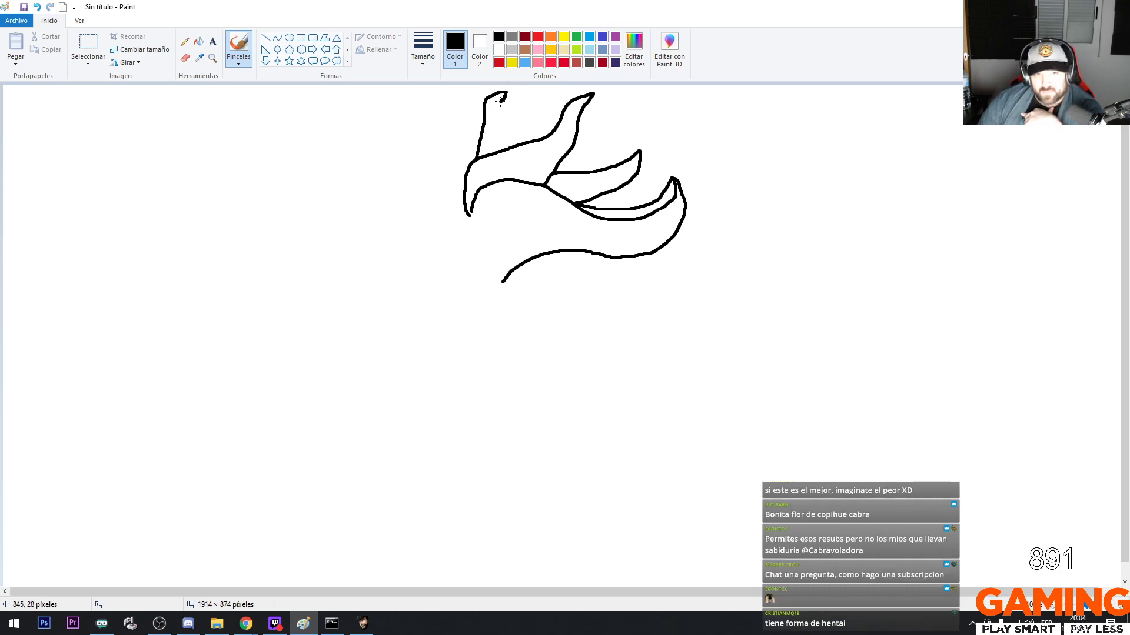
drag(500, 101, 488, 156)
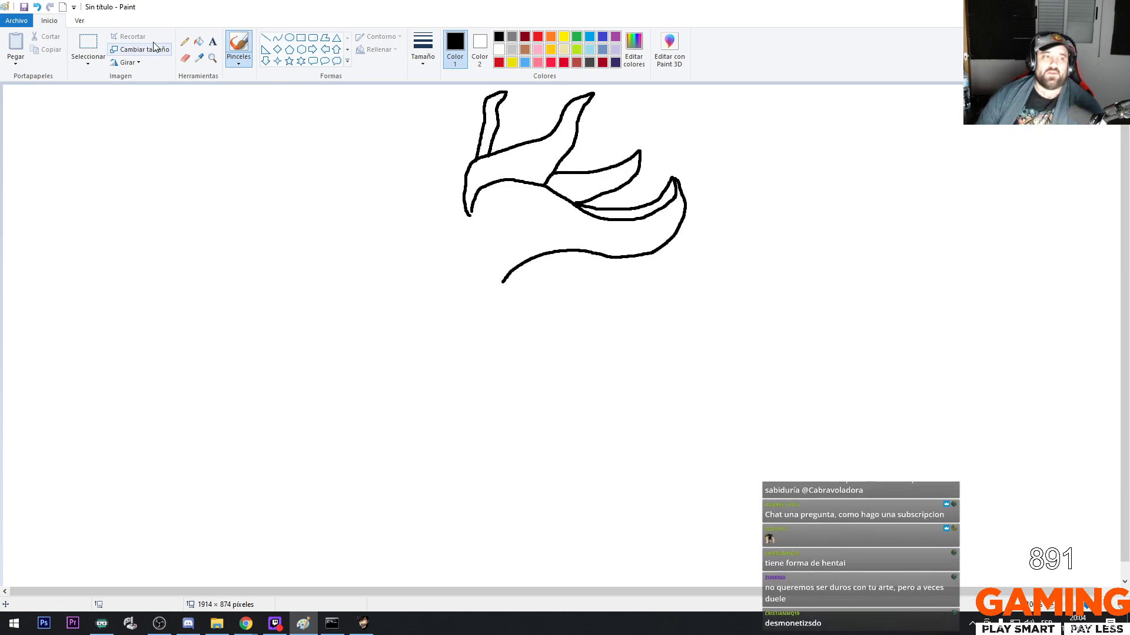
click(36, 7)
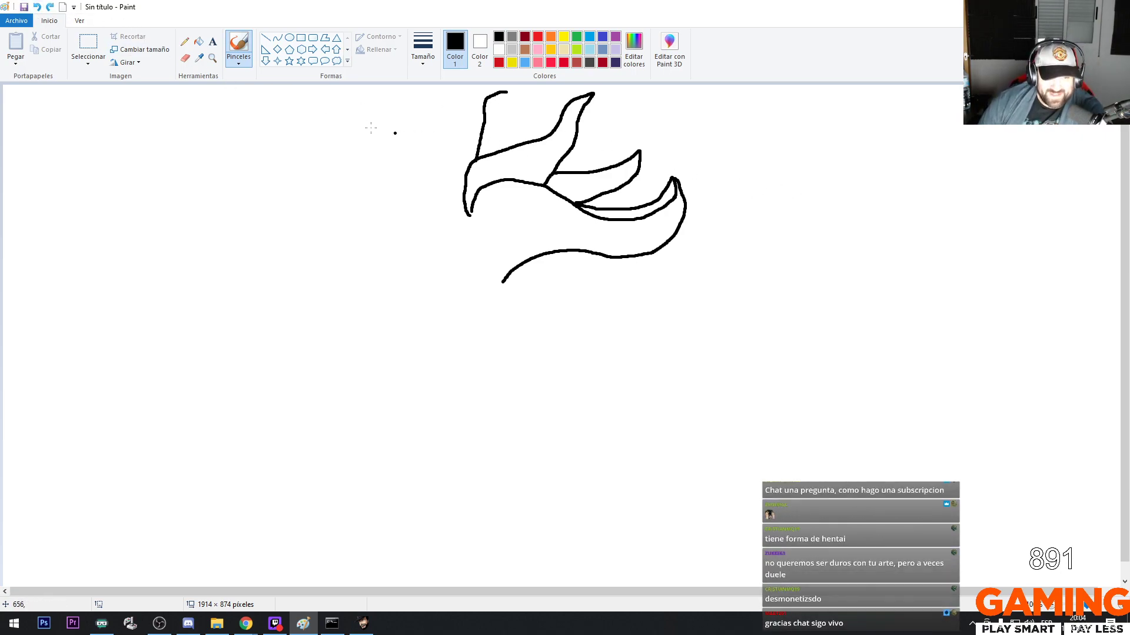
click(37, 7)
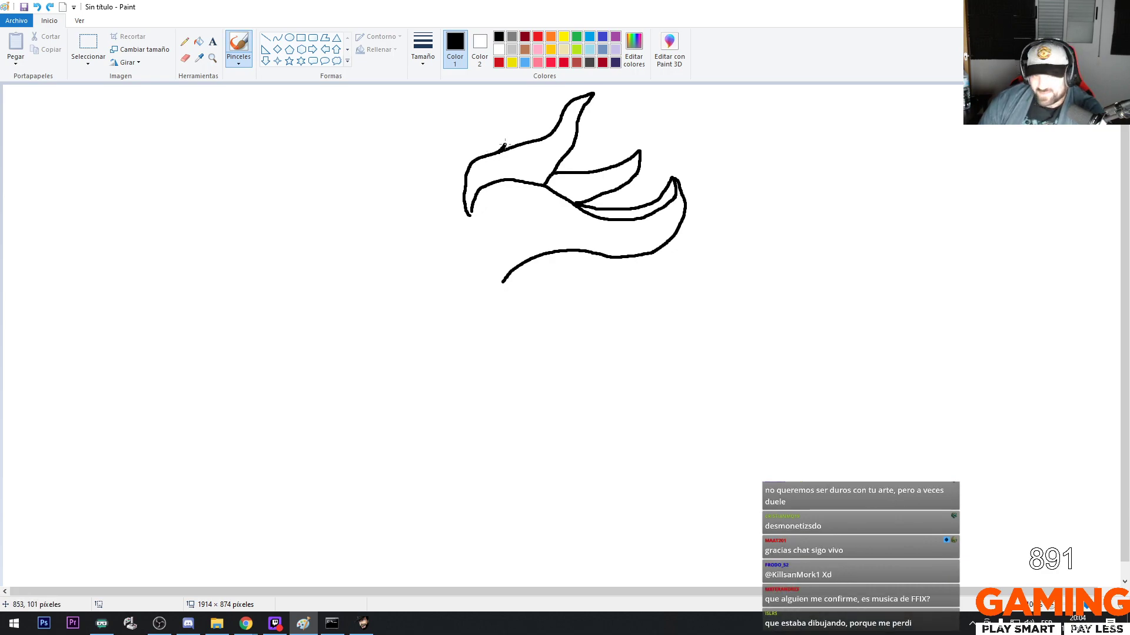
mouse_move(503, 146)
mouse_down()
mouse_move(529, 90)
mouse_move(515, 146)
mouse_up()
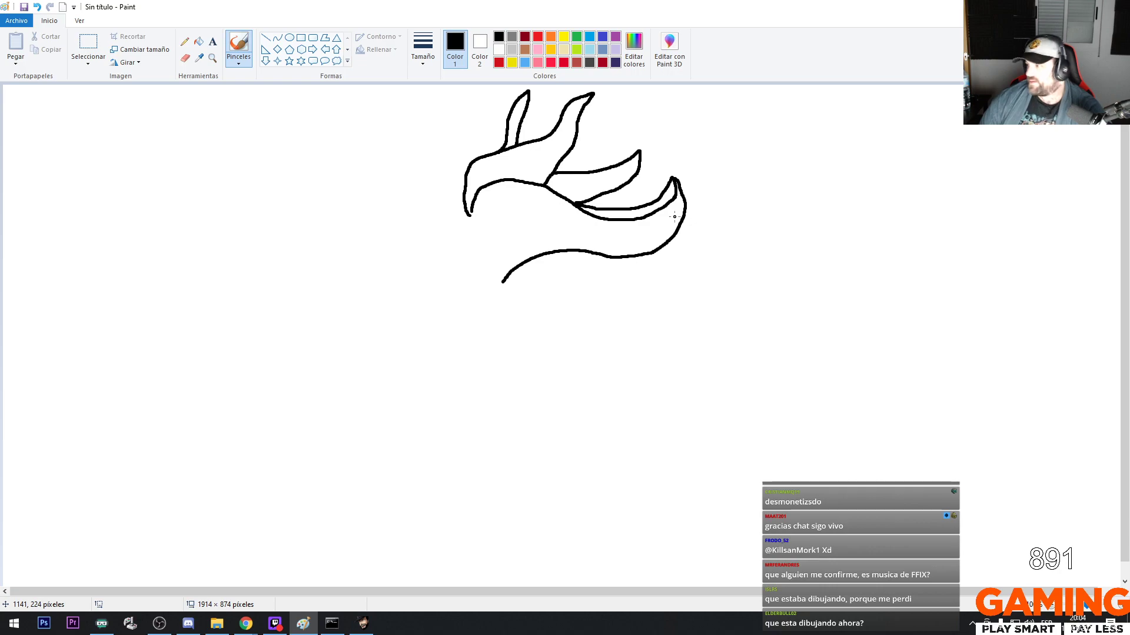
click(37, 7)
click(37, 8)
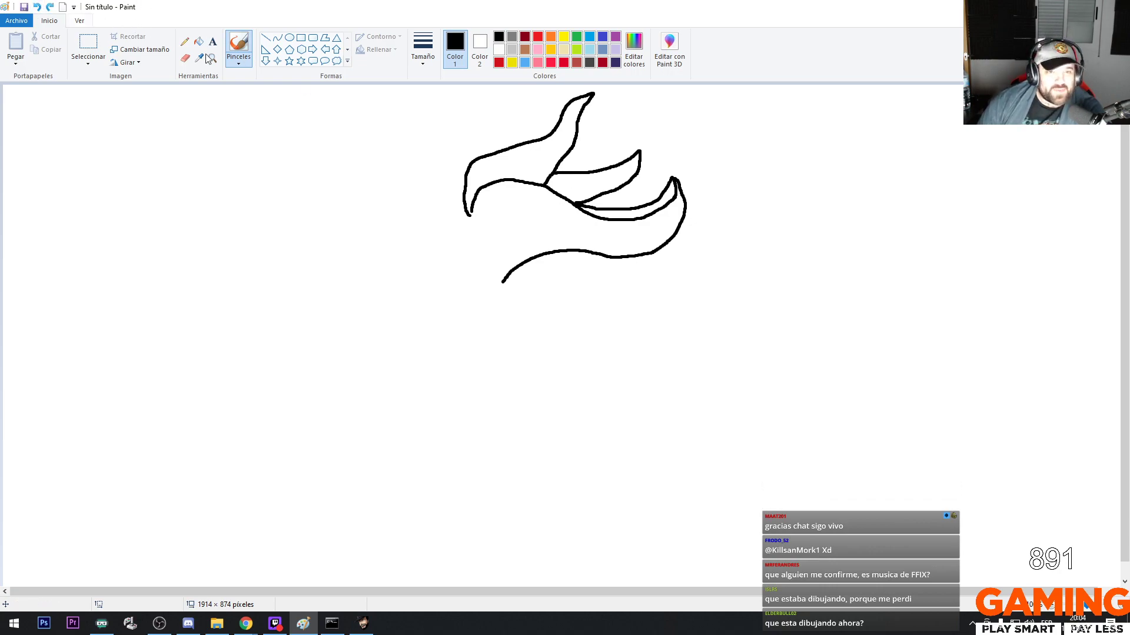
Draw a small, narrow pointed tentacle rising from the top outline, left of the tallest tentacle
drag(491, 153, 515, 92)
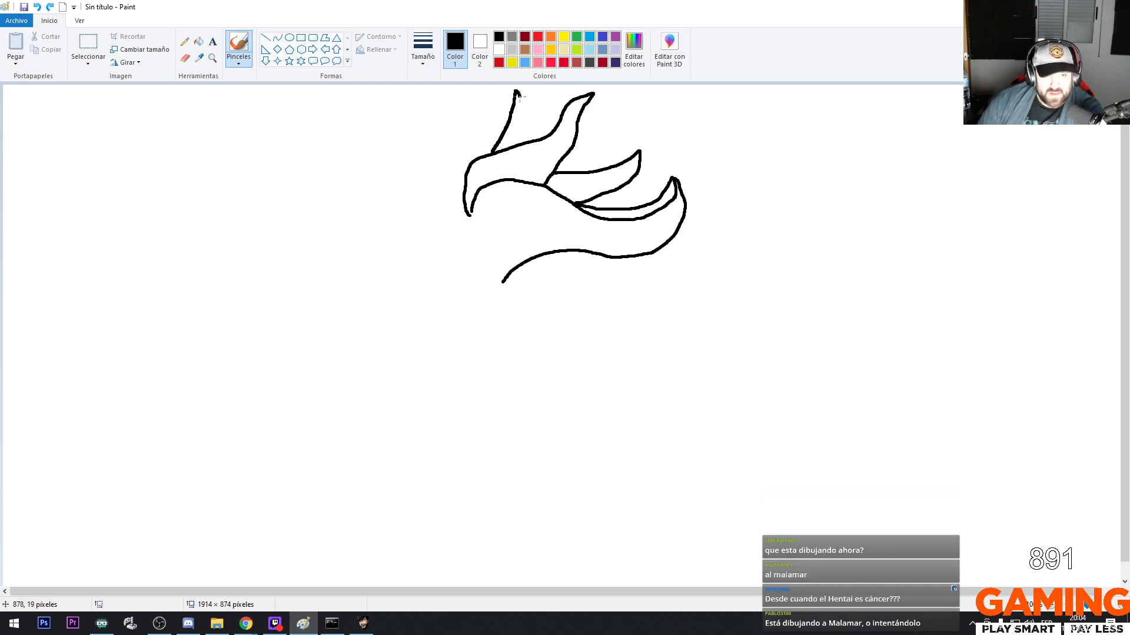
drag(525, 112, 519, 134)
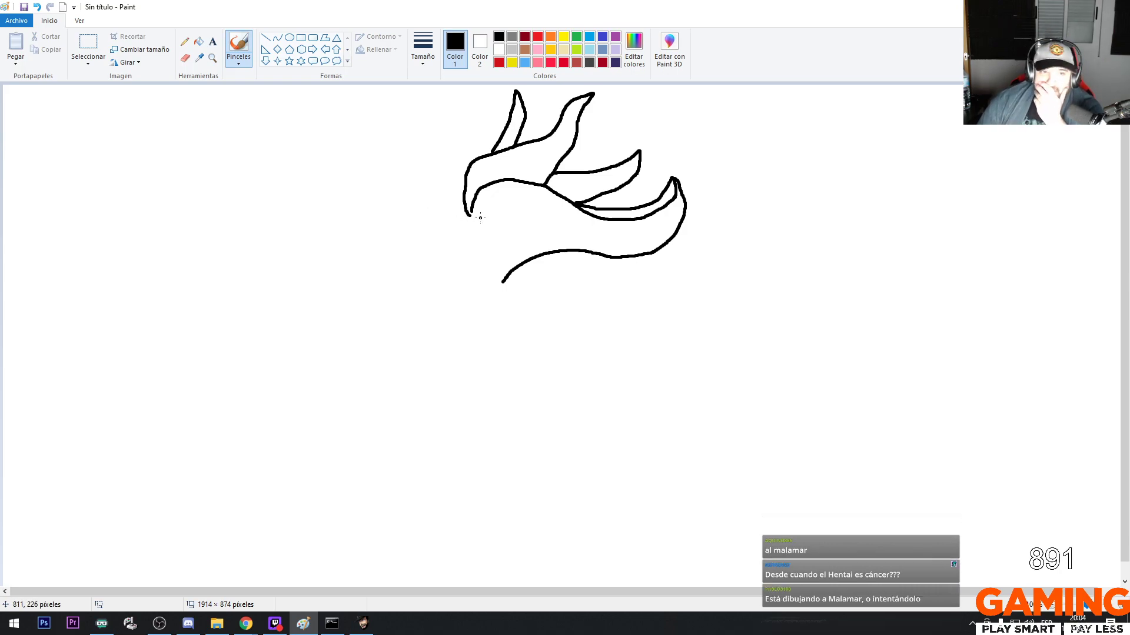
click(515, 232)
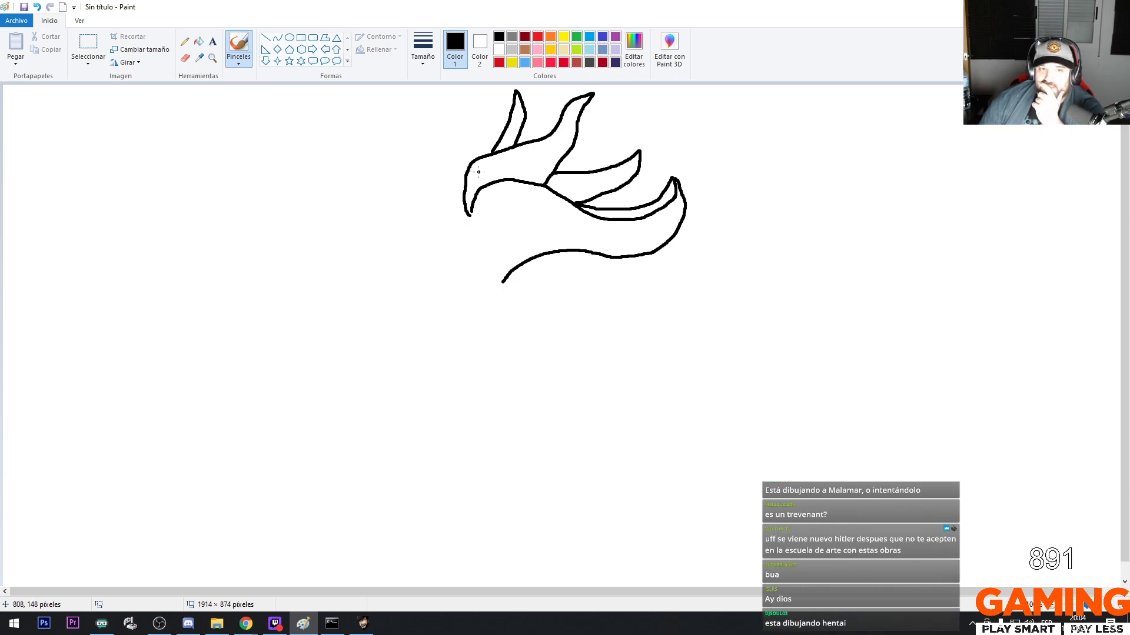
Erase the curled left end of the top outline, redraw it with the brush as a wider curve farther left, and erase the leftover stub
click(185, 58)
mouse_move(459, 169)
mouse_down()
mouse_move(472, 172)
mouse_move(467, 210)
mouse_up()
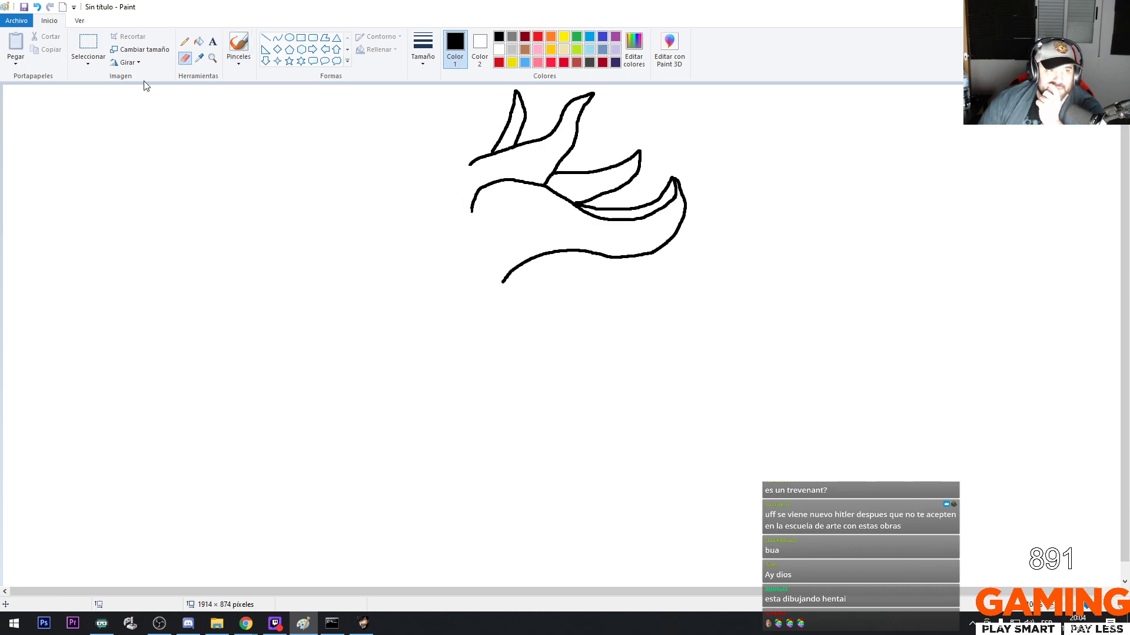
click(238, 47)
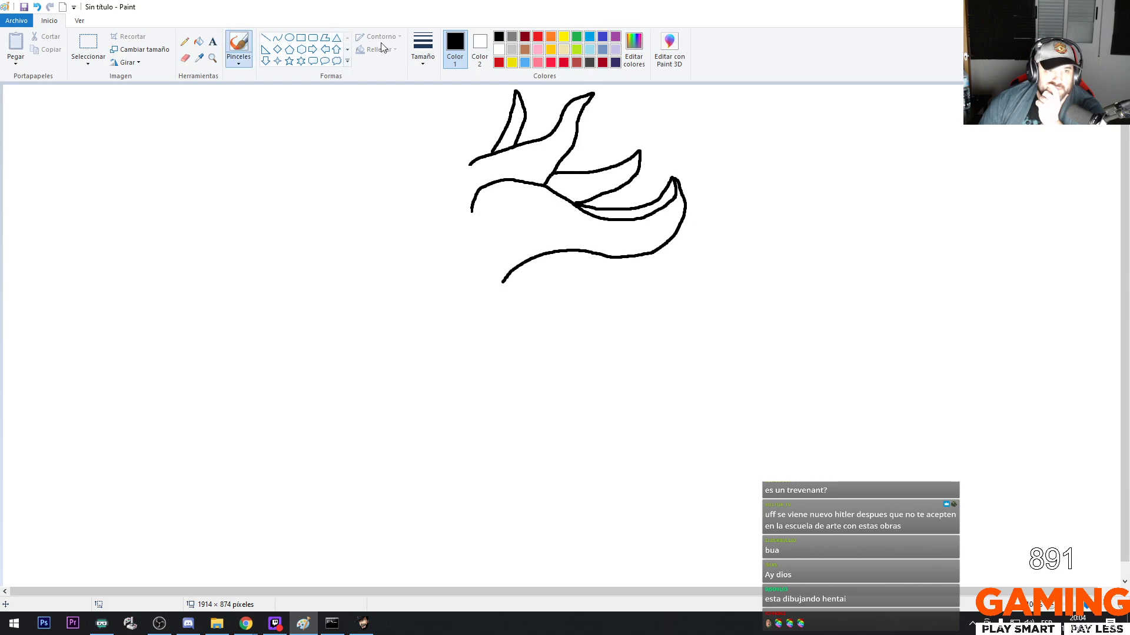
click(423, 50)
click(449, 139)
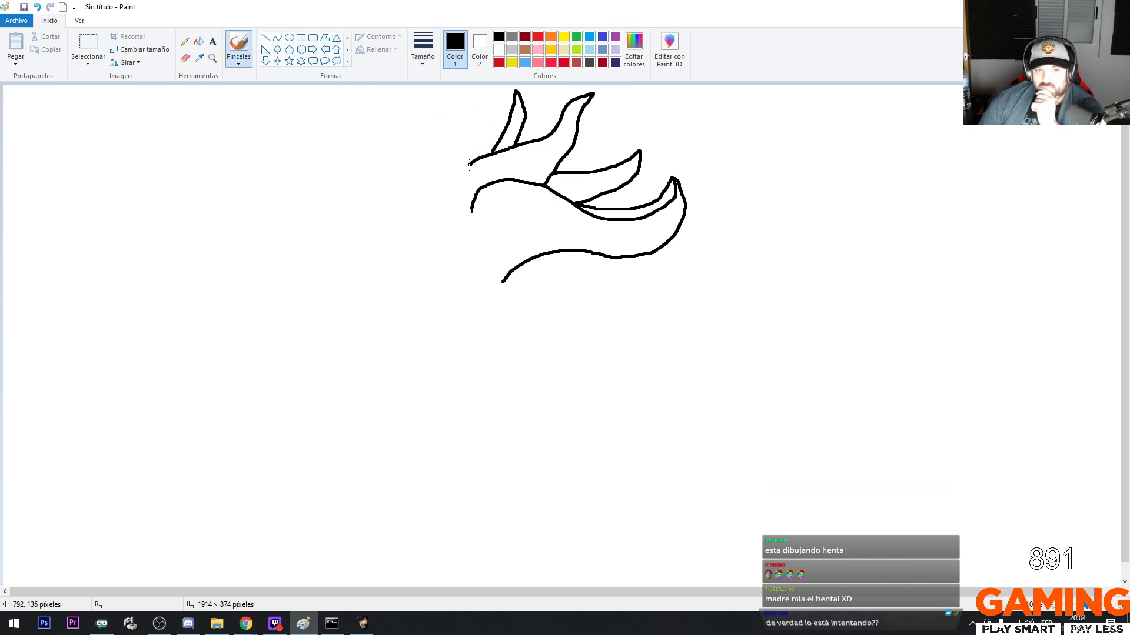
mouse_move(484, 156)
mouse_down()
mouse_move(440, 167)
mouse_move(409, 198)
mouse_up()
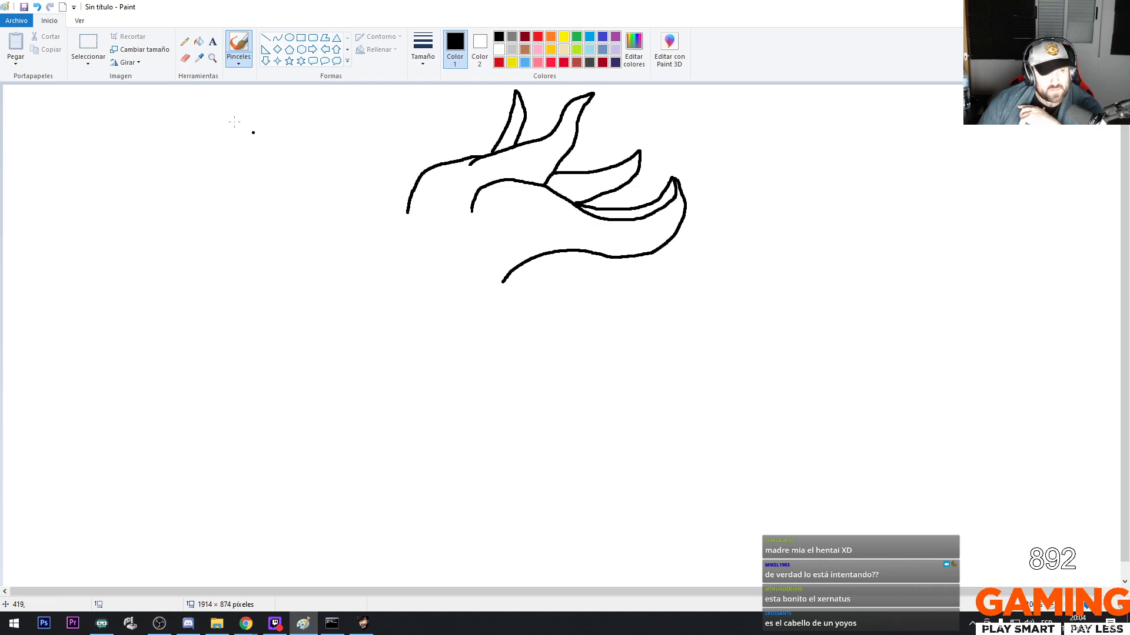
click(186, 57)
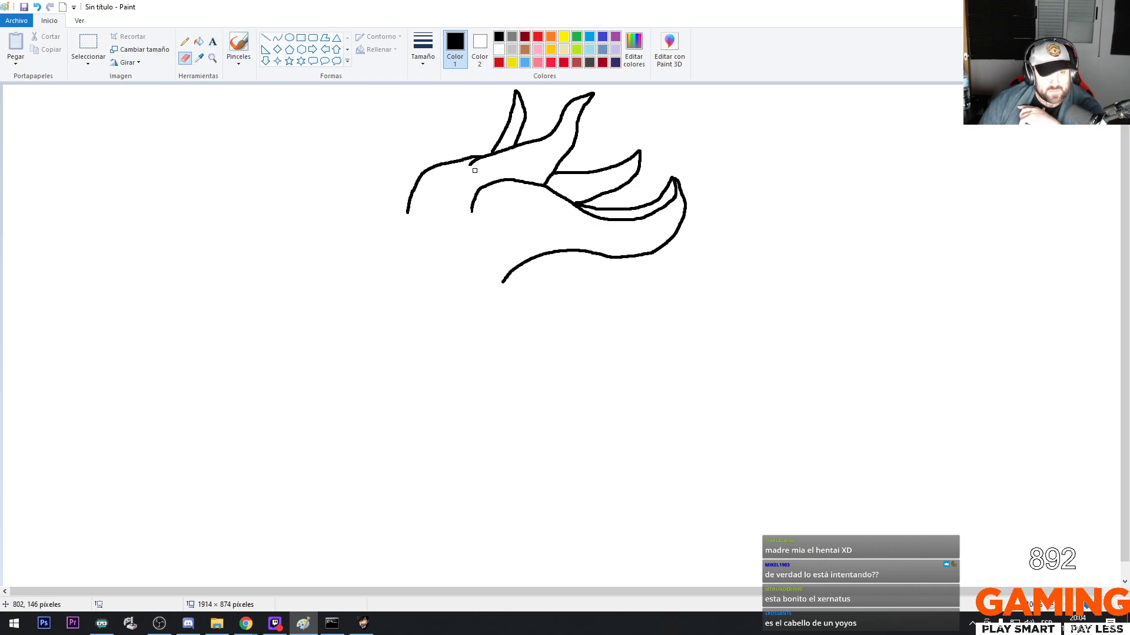
drag(475, 170, 470, 164)
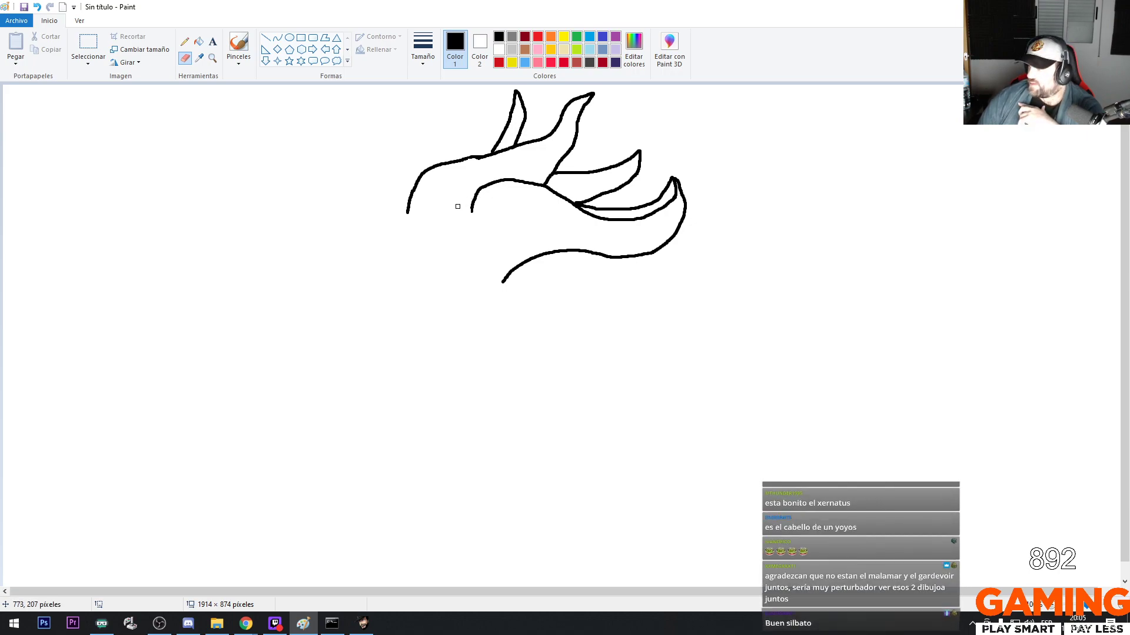
Switch from the eraser back to the brush
click(234, 48)
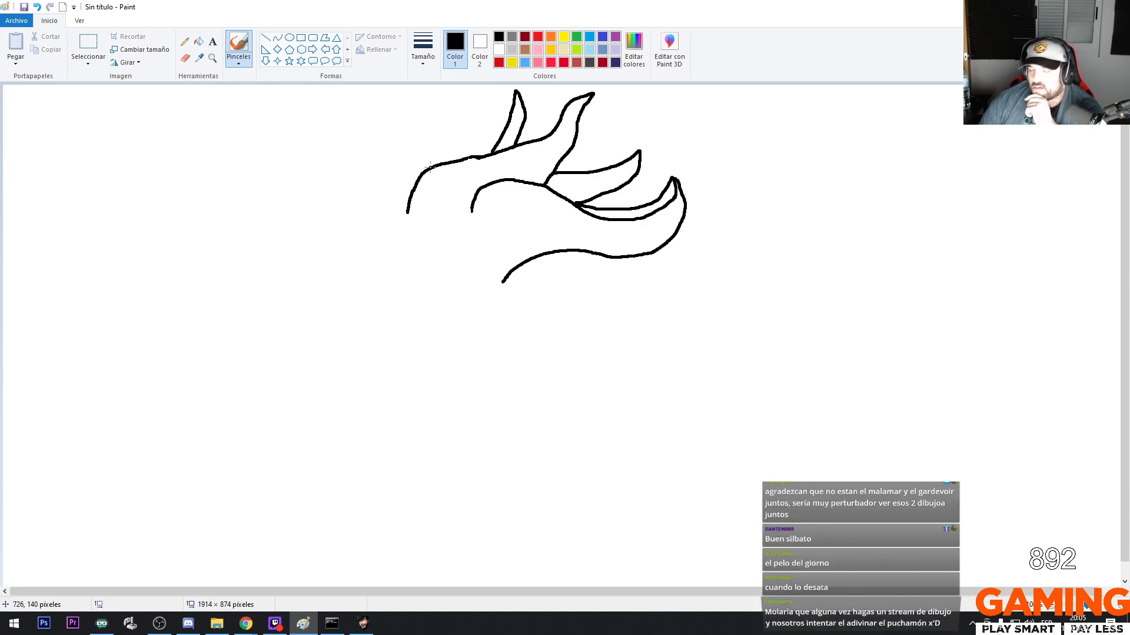
mouse_move(430, 166)
mouse_down()
mouse_move(435, 106)
mouse_move(396, 89)
mouse_move(410, 107)
mouse_move(333, 161)
mouse_move(321, 194)
mouse_move(331, 229)
mouse_up()
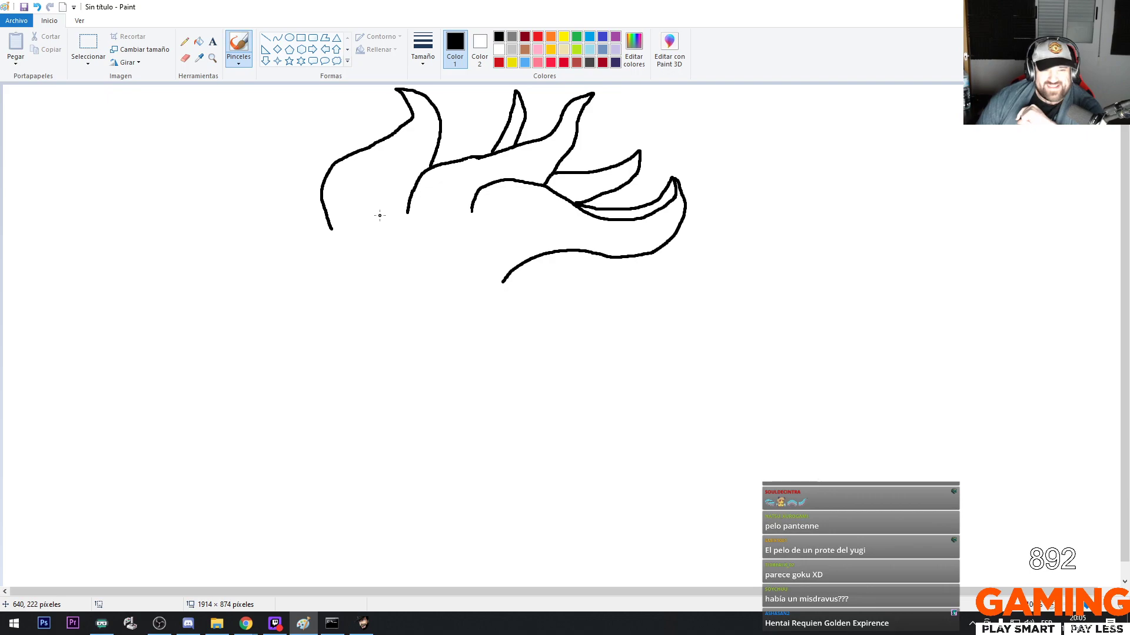
click(37, 7)
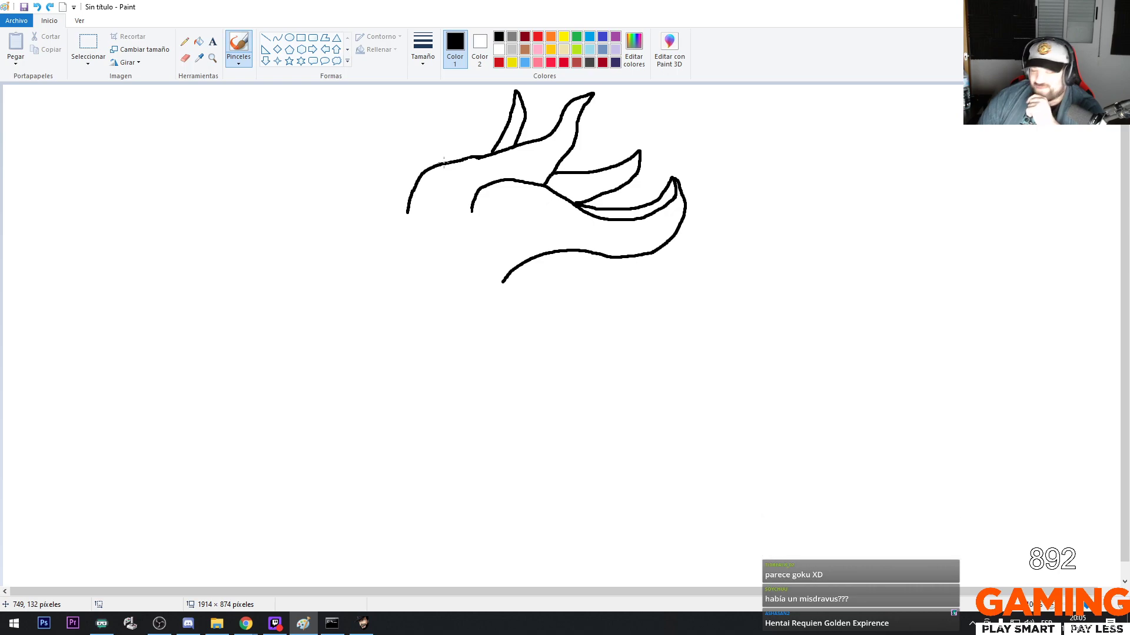
mouse_move(444, 145)
mouse_down()
mouse_move(435, 113)
mouse_move(388, 91)
mouse_up()
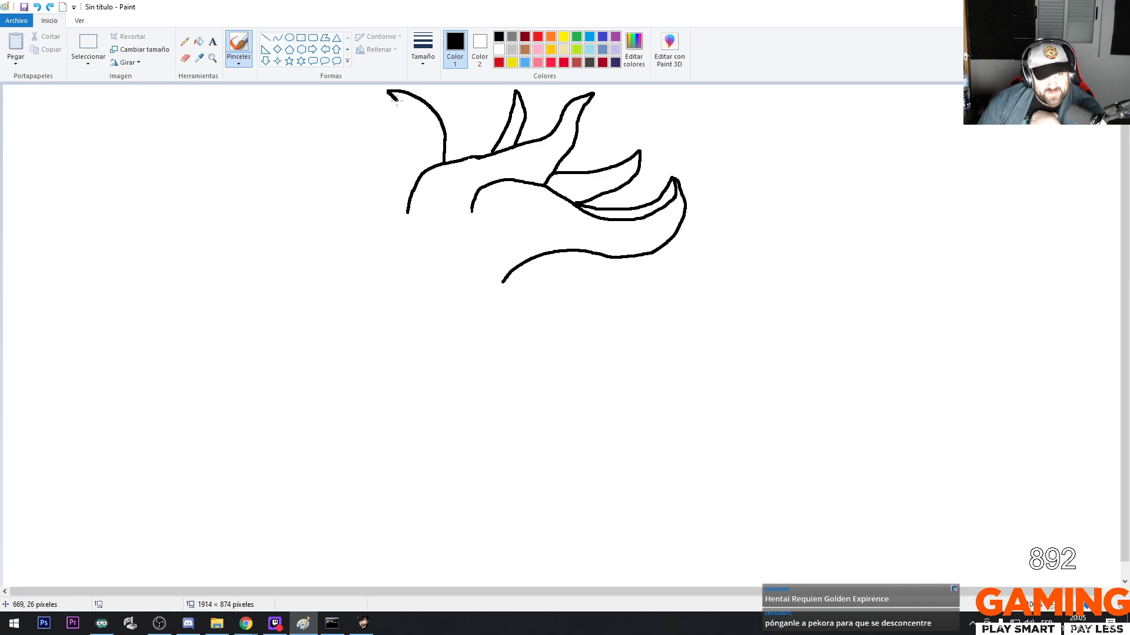
drag(396, 101, 382, 155)
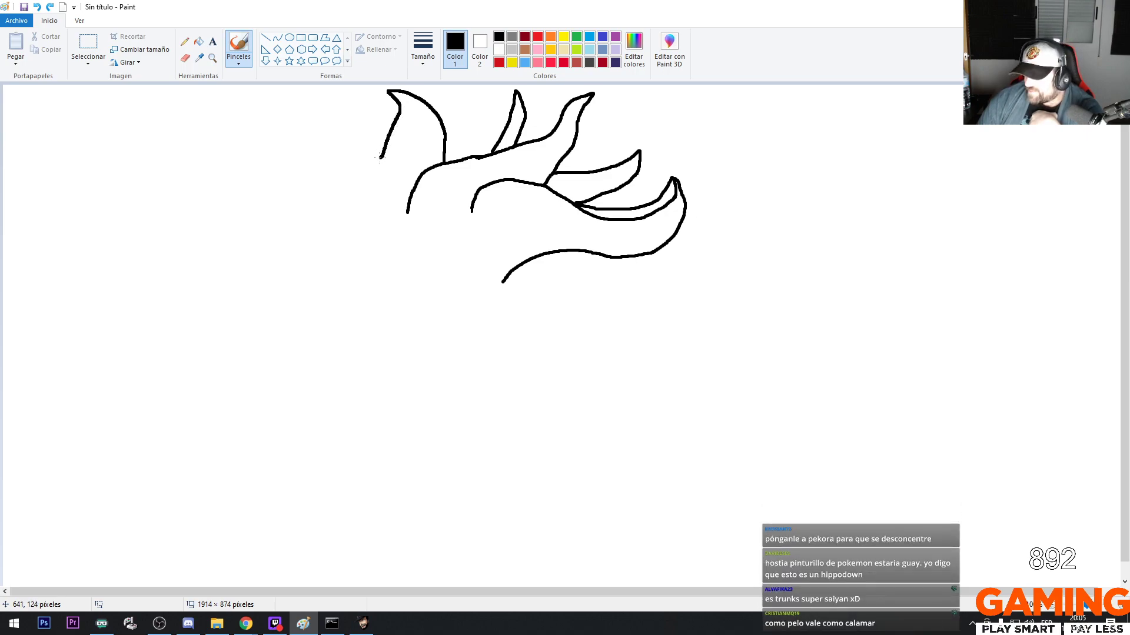
click(37, 7)
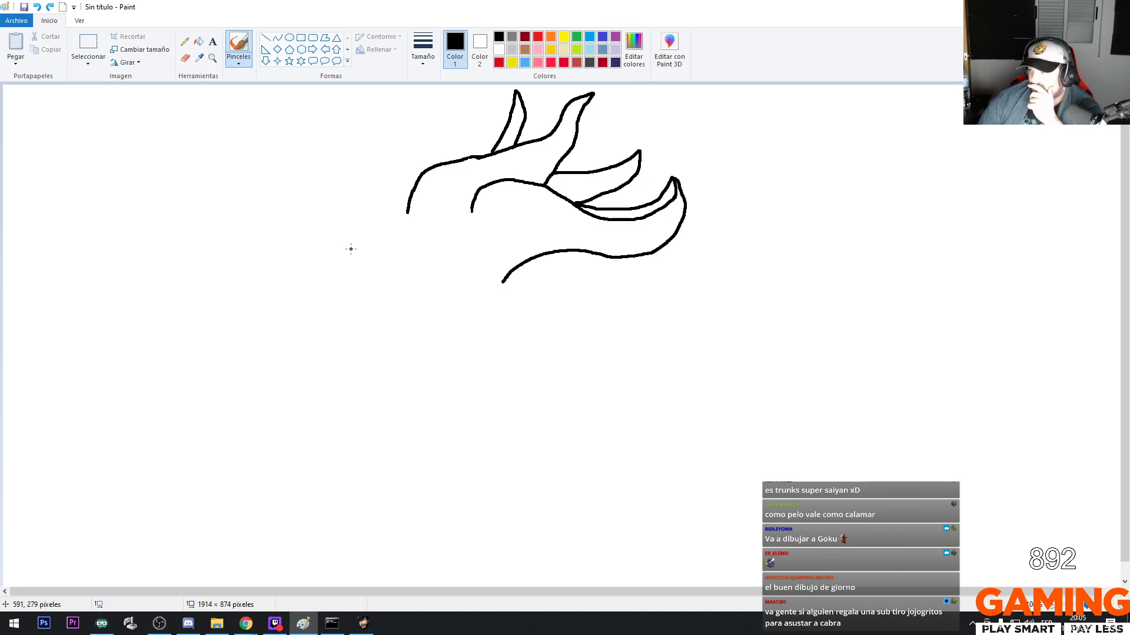
mouse_move(349, 248)
mouse_down()
mouse_move(316, 173)
mouse_move(337, 132)
mouse_move(393, 109)
mouse_move(387, 87)
mouse_move(409, 119)
mouse_move(405, 213)
mouse_up()
click(37, 7)
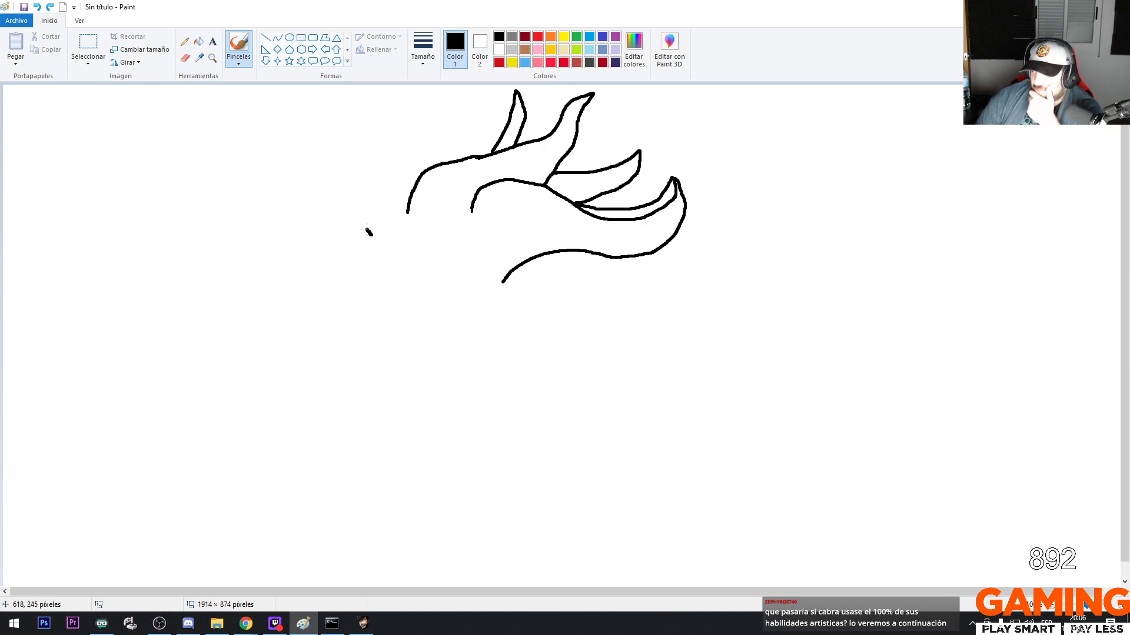
mouse_move(371, 235)
mouse_down()
mouse_move(352, 155)
mouse_move(365, 120)
mouse_move(396, 94)
mouse_up()
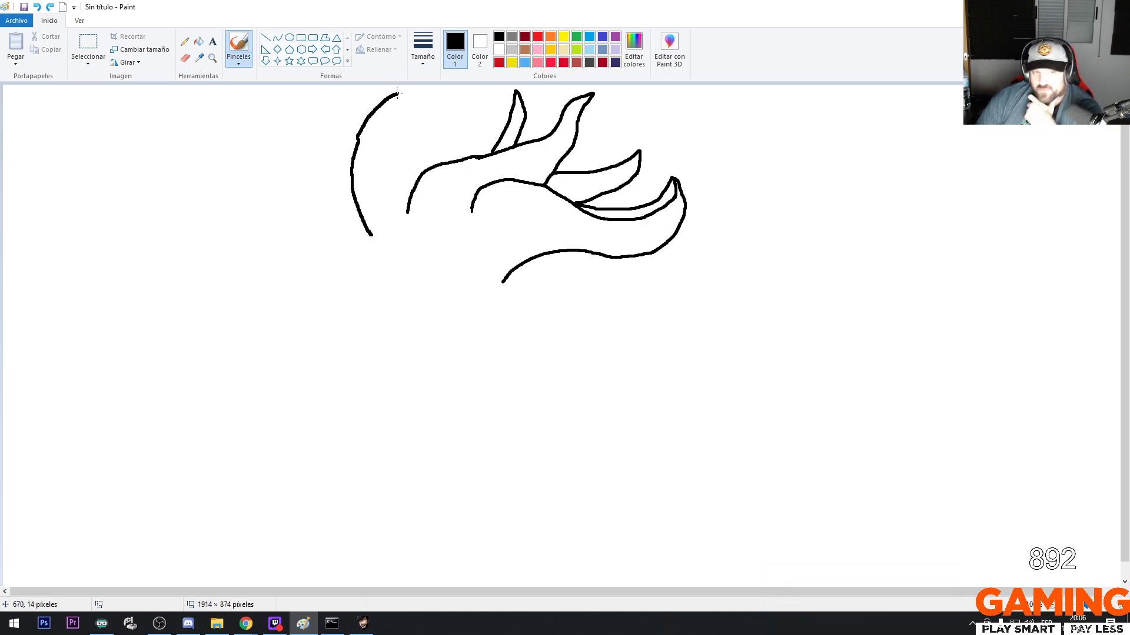
click(36, 6)
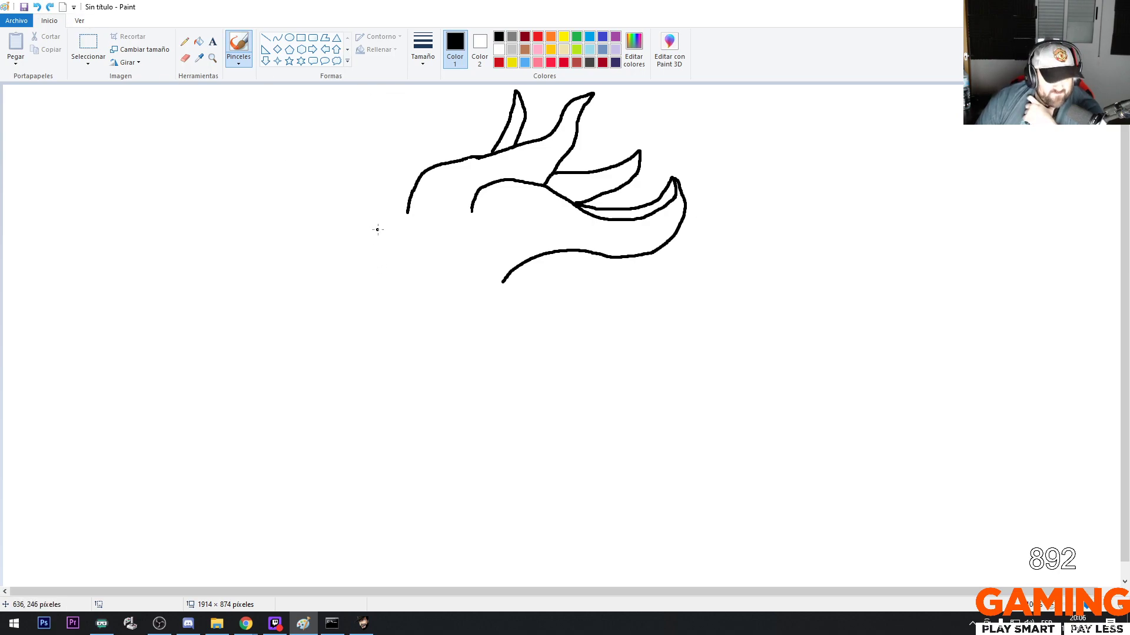
Draw a tall pointed tentacle left of the others and add thin inner strands along its right edge and the next three tentacles' right edges
mouse_move(378, 233)
mouse_down()
mouse_move(370, 174)
mouse_move(411, 110)
mouse_up()
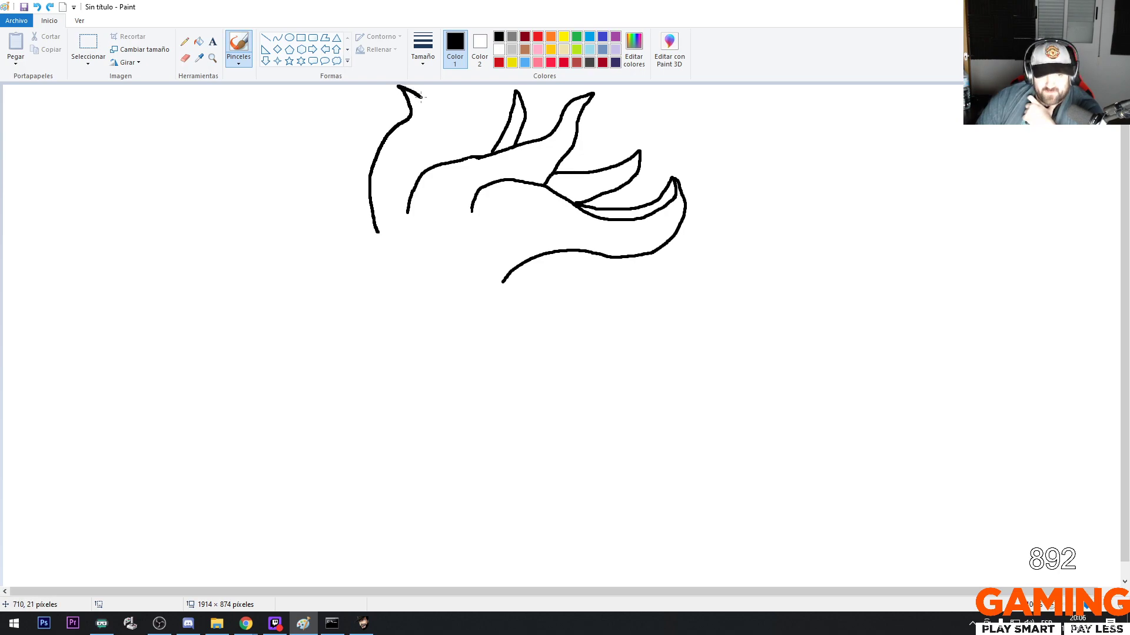
drag(421, 98, 427, 112)
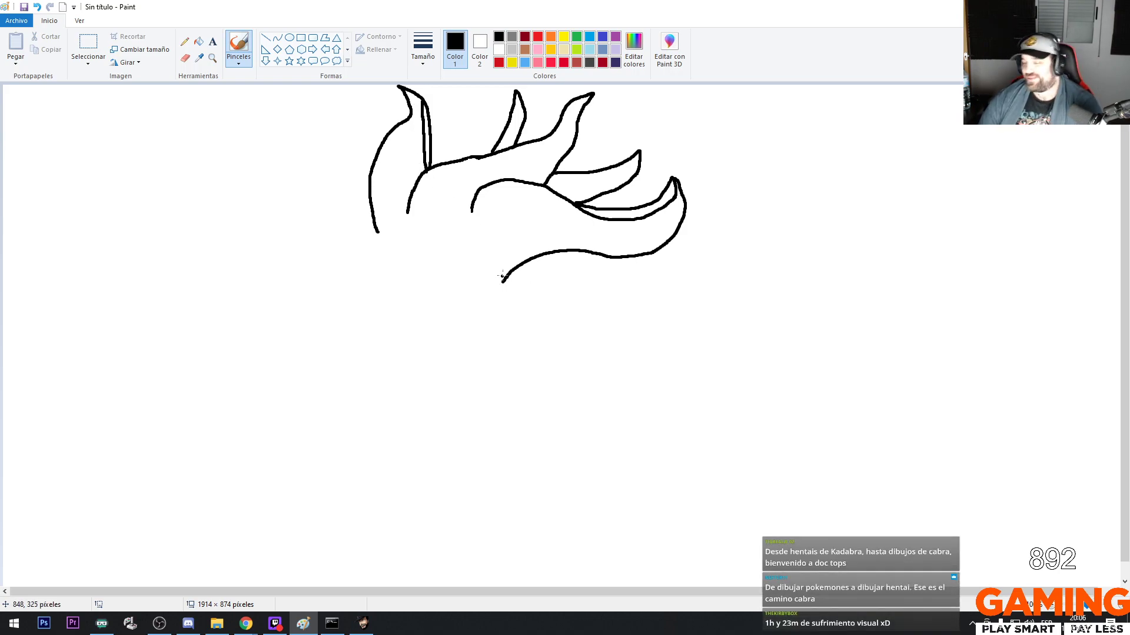
drag(519, 114, 510, 150)
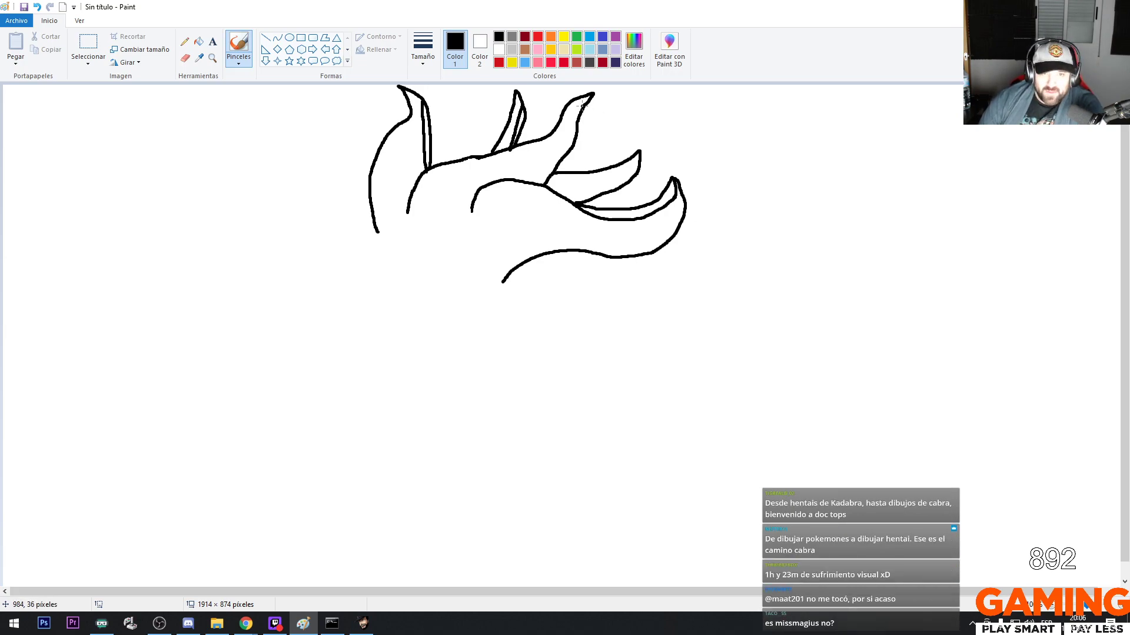
drag(582, 106, 536, 186)
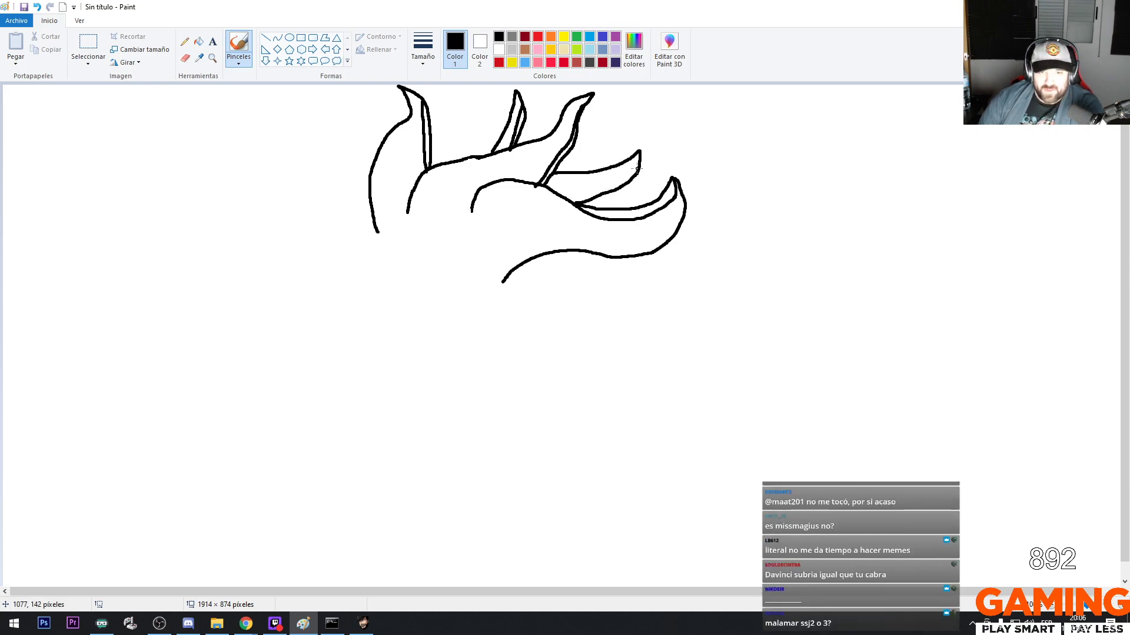
drag(636, 169, 568, 205)
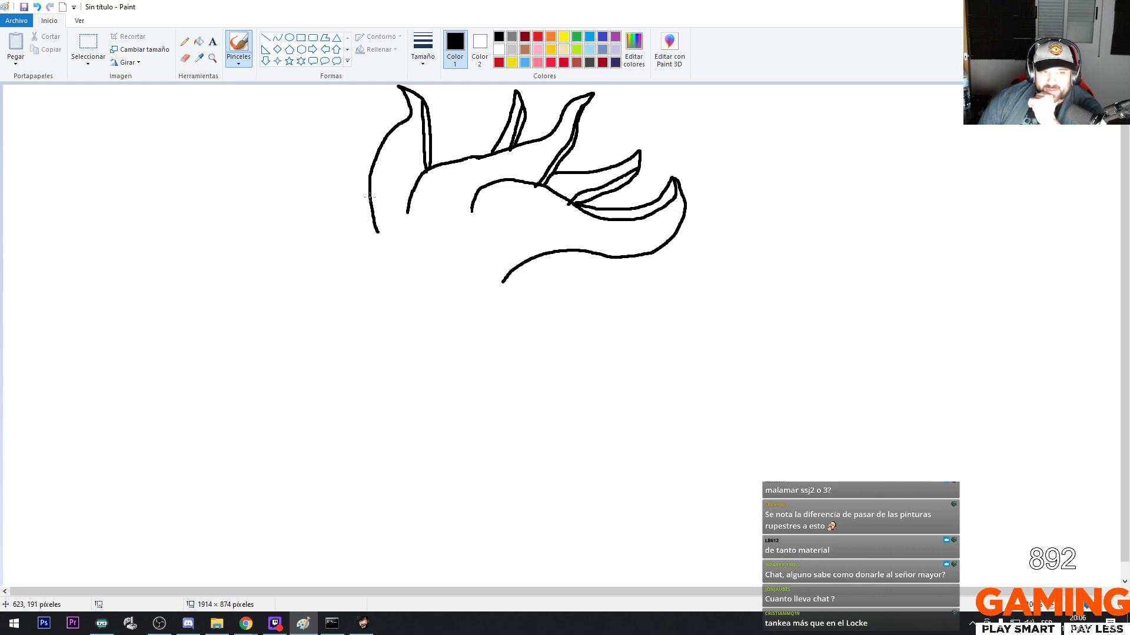
Draw the leftmost tentacle with an upturned tip and a thin inner strand, and close the head below with a V-shaped outline ending in a pointed chin
mouse_move(344, 196)
mouse_down()
mouse_move(312, 143)
mouse_move(289, 131)
mouse_move(296, 169)
mouse_move(275, 216)
mouse_move(305, 238)
mouse_move(375, 237)
mouse_up()
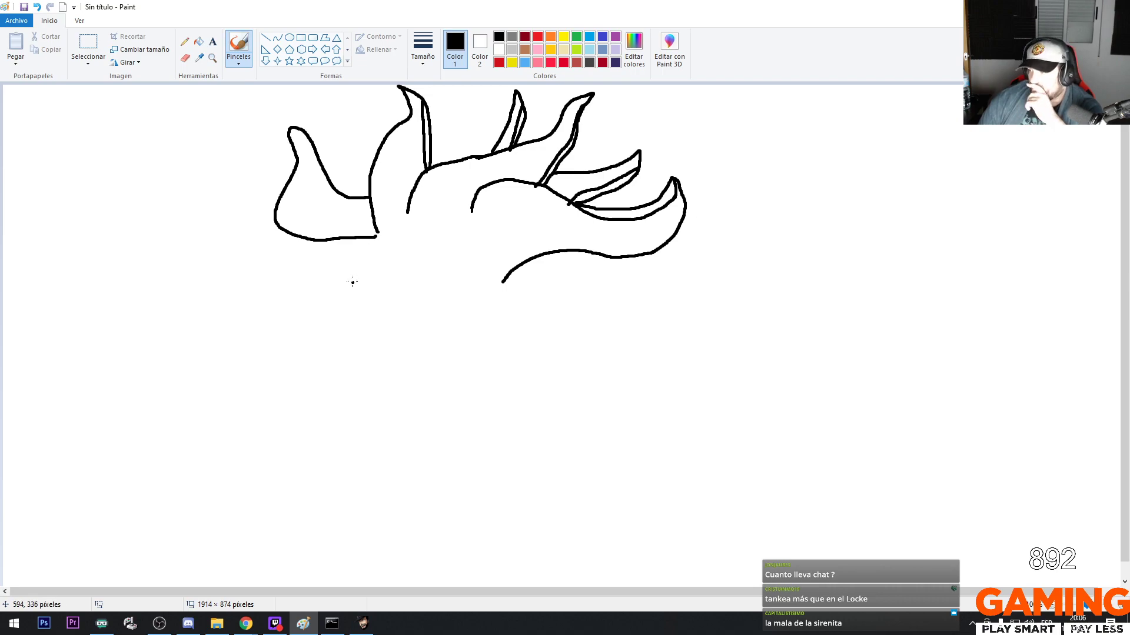
mouse_move(299, 131)
mouse_down()
mouse_move(315, 191)
mouse_move(331, 206)
mouse_move(379, 209)
mouse_up()
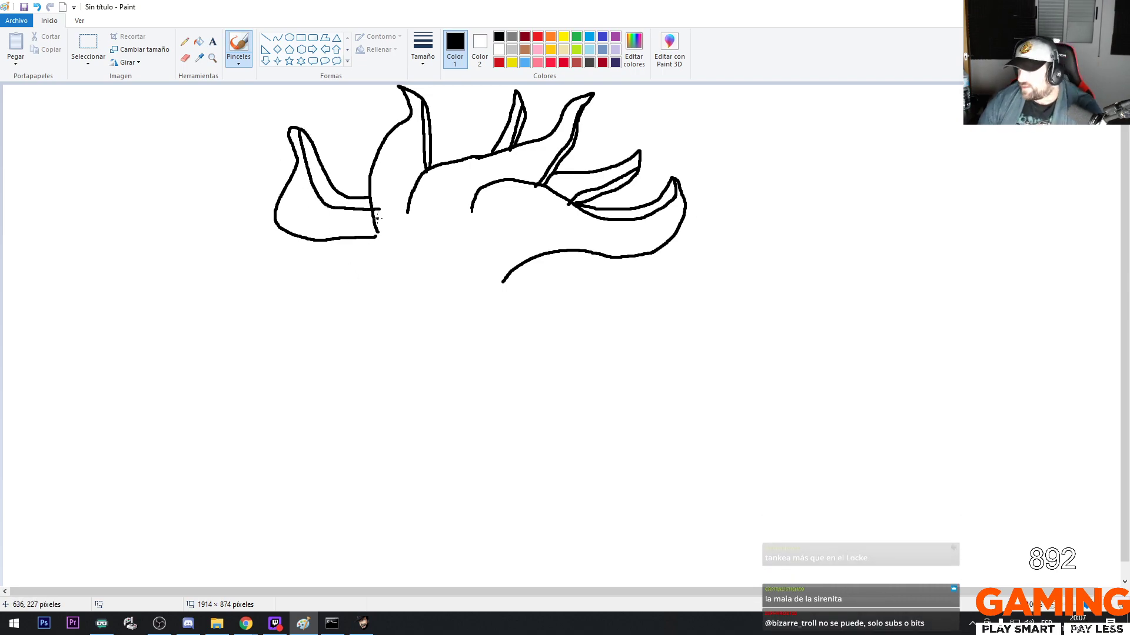
key(ctrl+z)
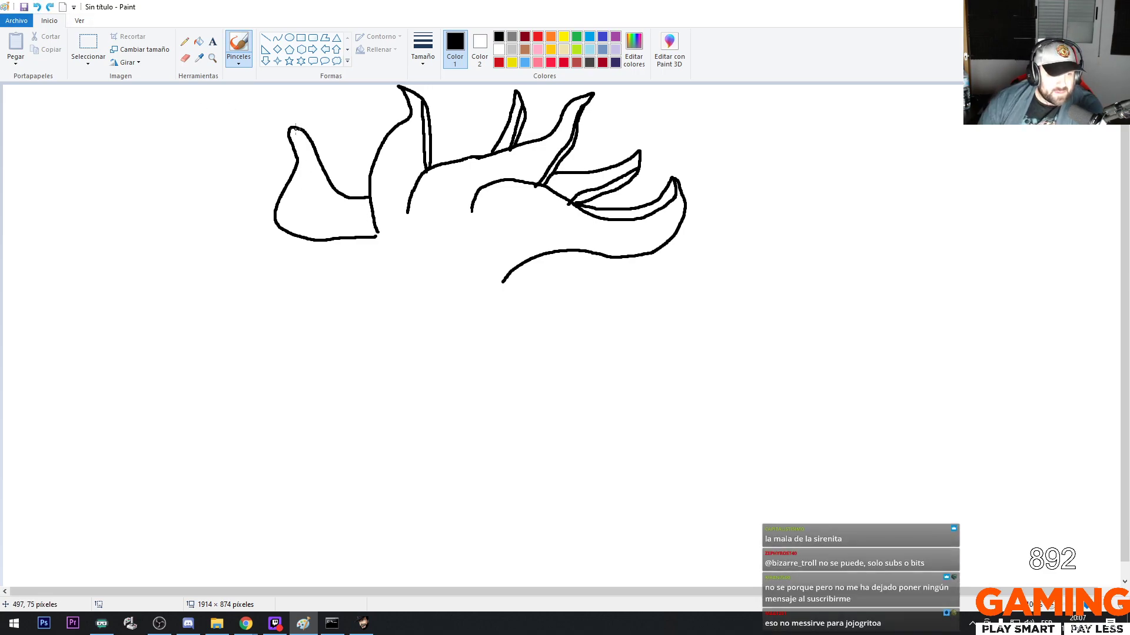
mouse_move(291, 128)
mouse_down()
mouse_move(320, 199)
mouse_move(369, 201)
mouse_up()
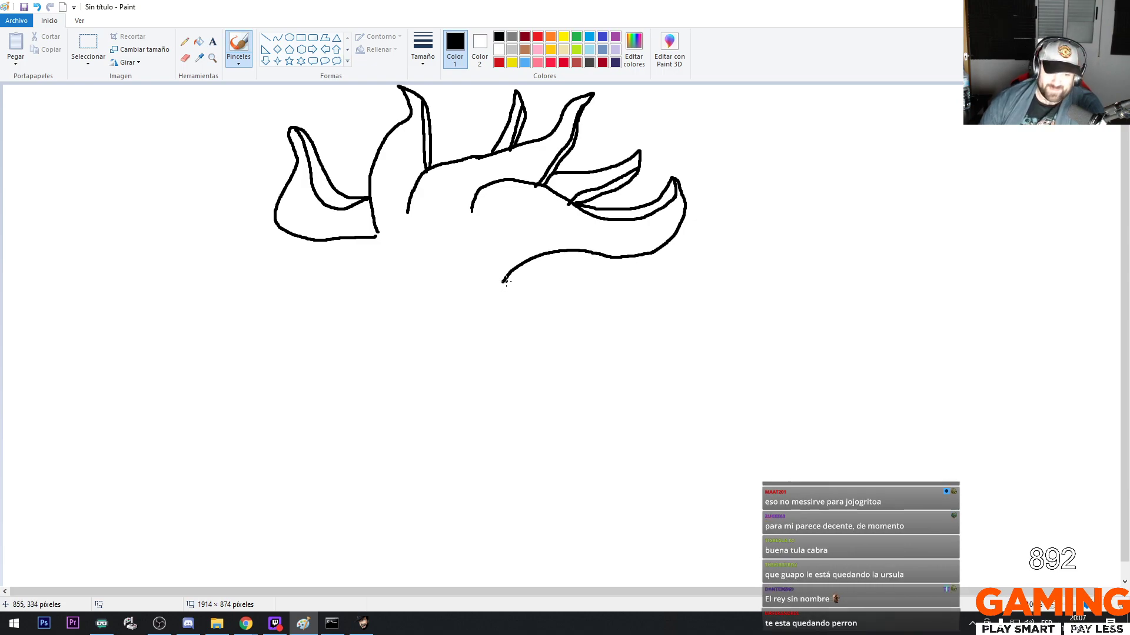
mouse_move(501, 282)
mouse_down()
mouse_move(446, 346)
mouse_move(404, 306)
mouse_move(376, 236)
mouse_up()
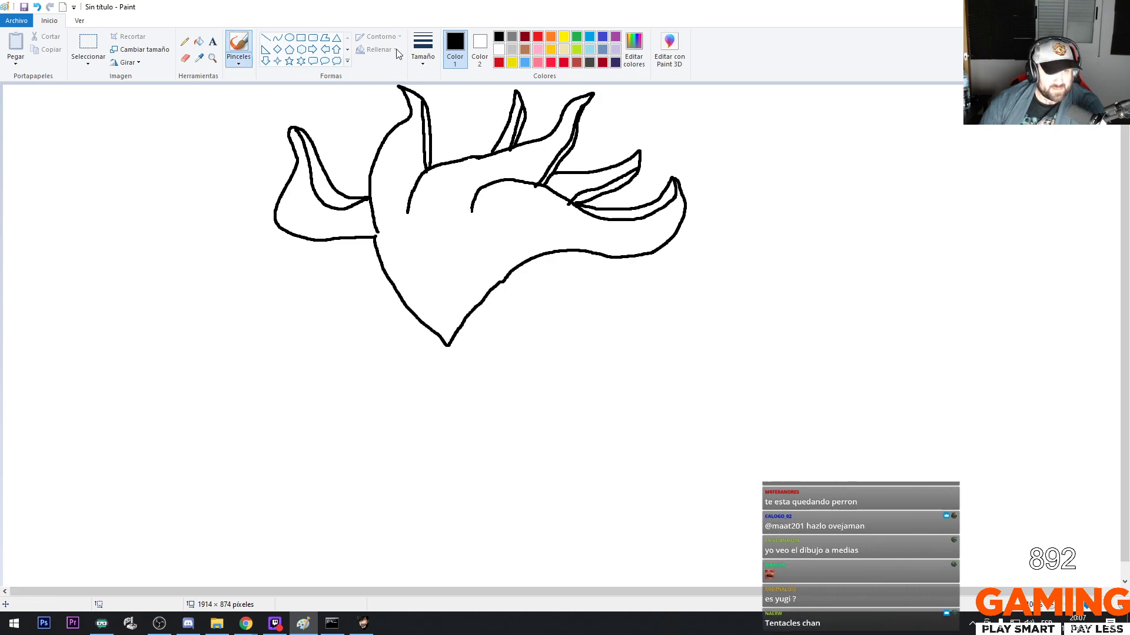
Choose a thinner brush size and draw two upright oval eyes inside the head, one on each side above the chin
click(423, 50)
click(450, 135)
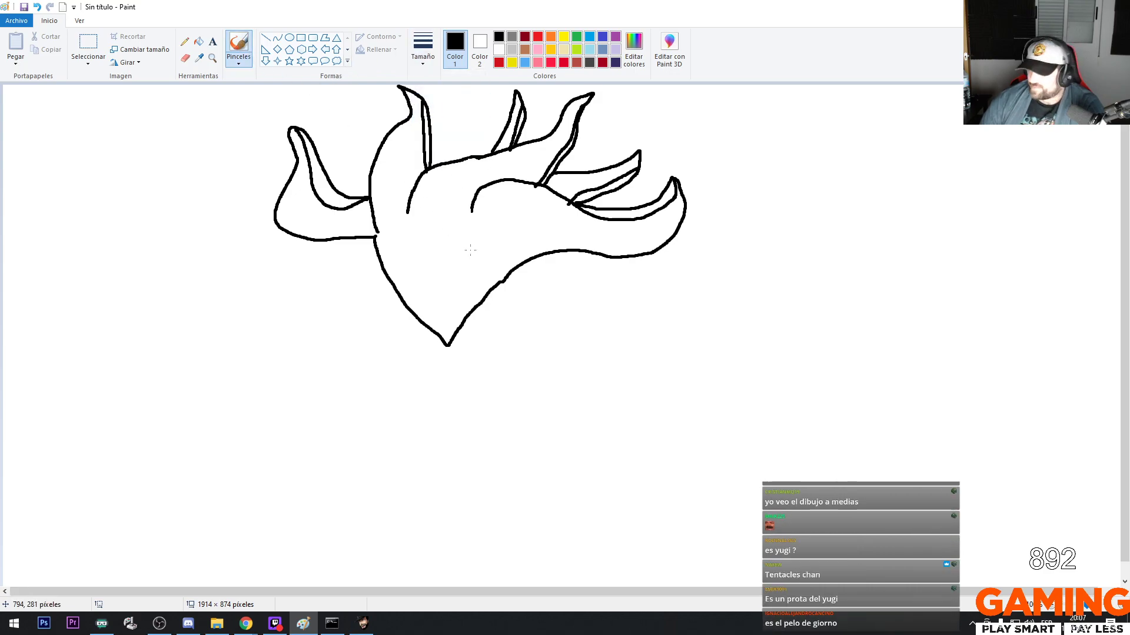
mouse_move(462, 286)
mouse_down()
mouse_move(480, 265)
mouse_move(463, 255)
mouse_up()
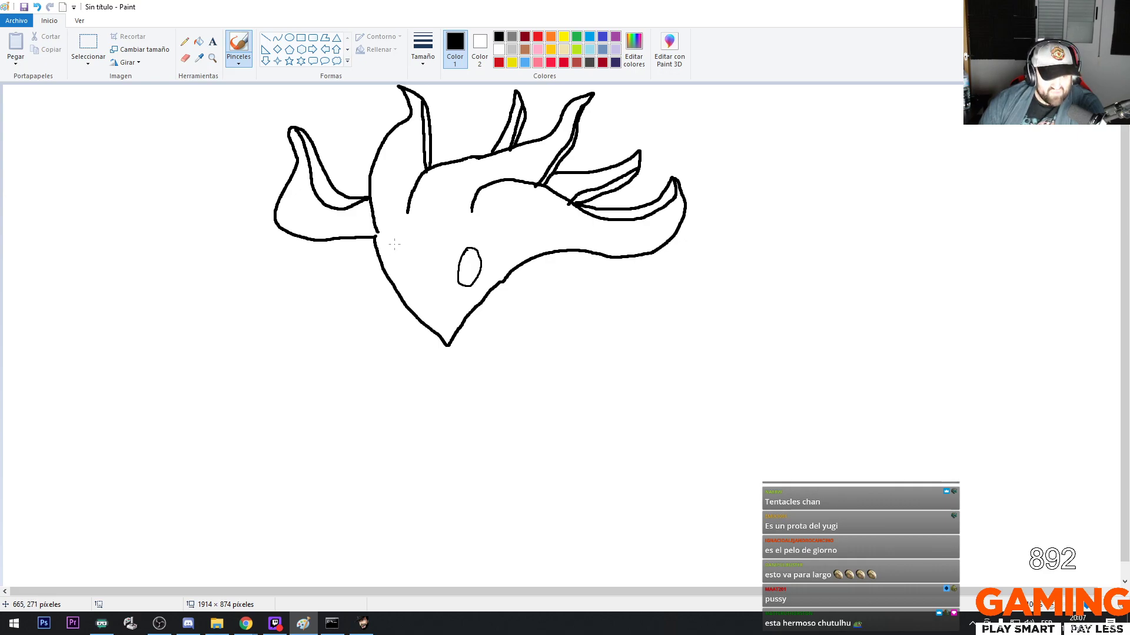
mouse_move(388, 259)
mouse_down()
mouse_move(403, 282)
mouse_move(391, 243)
mouse_up()
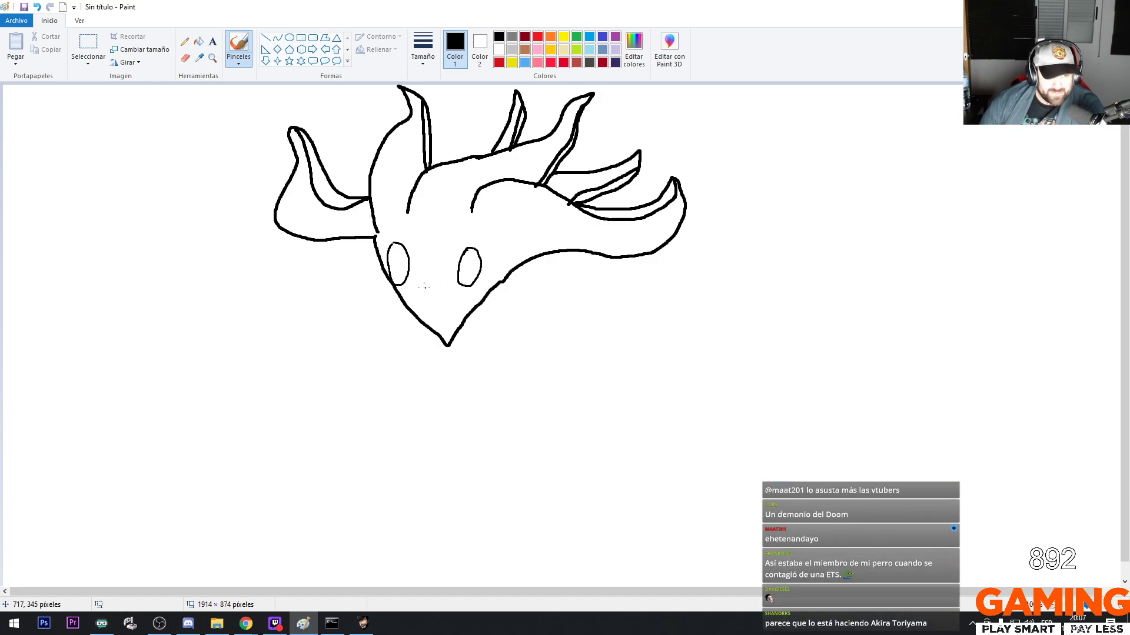
Draw a narrow diamond-shaped beak between the eyes and cross it with a zigzag mouth line
drag(409, 290, 421, 269)
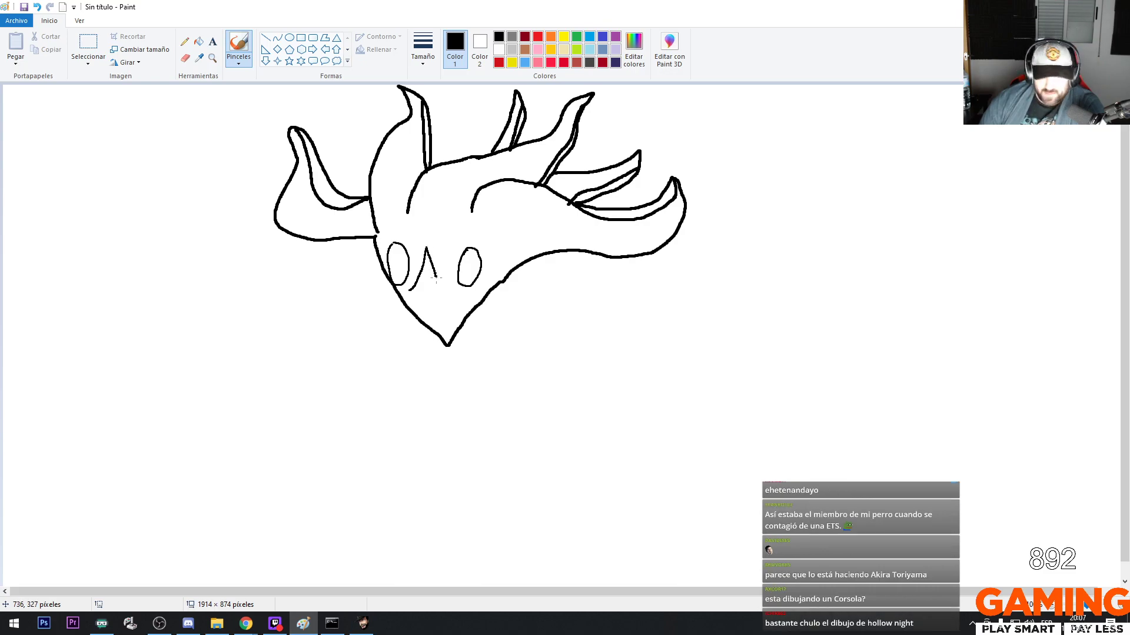
mouse_move(436, 276)
mouse_down()
mouse_move(426, 313)
mouse_move(409, 290)
mouse_up()
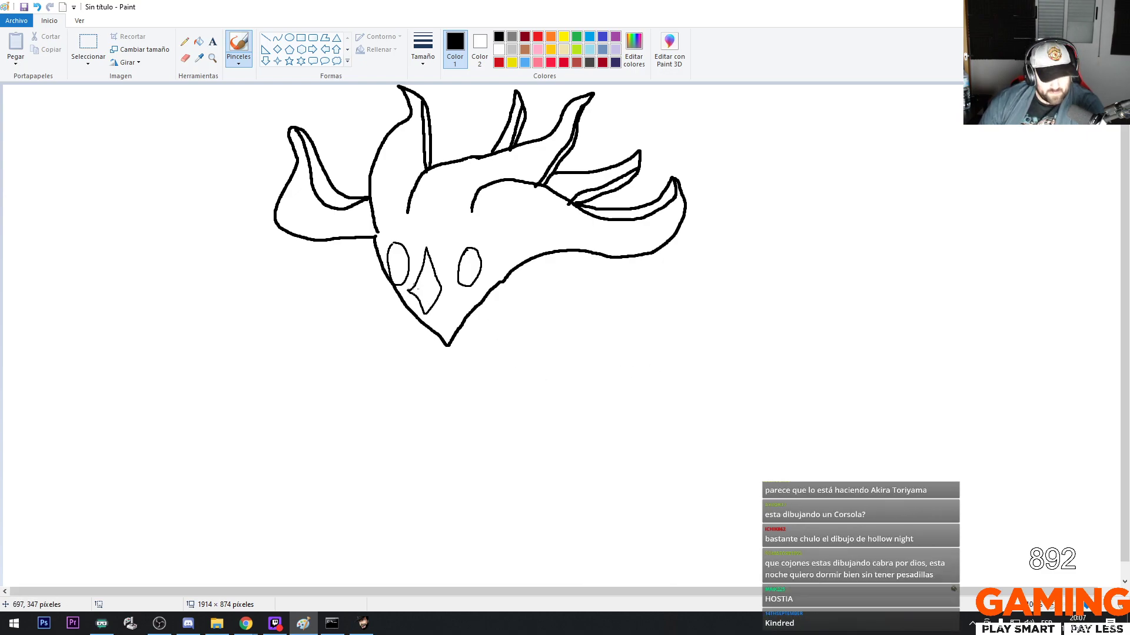
drag(413, 290, 424, 300)
drag(429, 289, 443, 287)
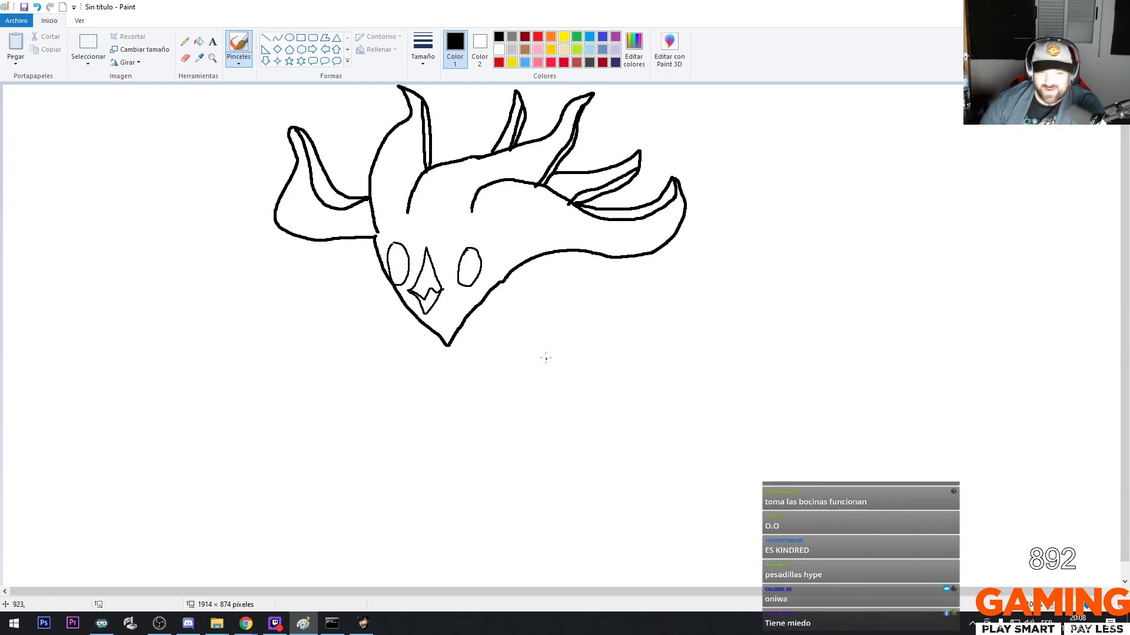
Set a thicker brush size and draw a long bent arm from the head's lower right edge, flaring into a large pointed tip near the canvas bottom
click(422, 50)
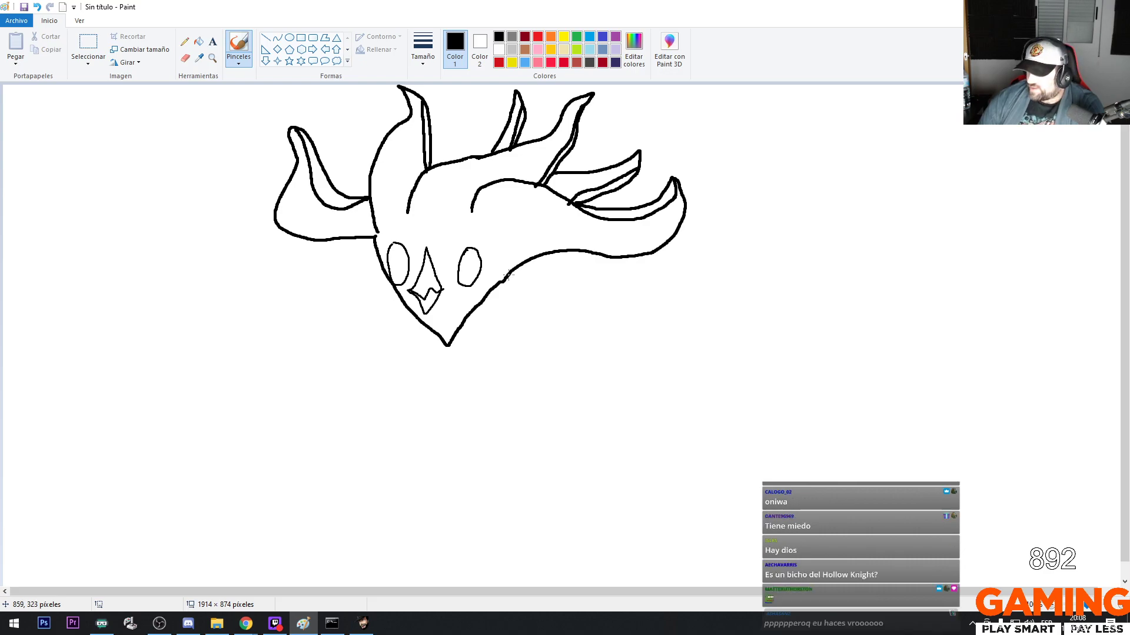
mouse_move(509, 274)
mouse_down()
mouse_move(564, 291)
mouse_move(566, 338)
mouse_move(539, 413)
mouse_move(546, 438)
mouse_move(600, 465)
mouse_move(609, 521)
mouse_move(630, 553)
mouse_move(546, 507)
mouse_move(486, 444)
mouse_move(518, 356)
mouse_move(502, 318)
mouse_move(476, 307)
mouse_up()
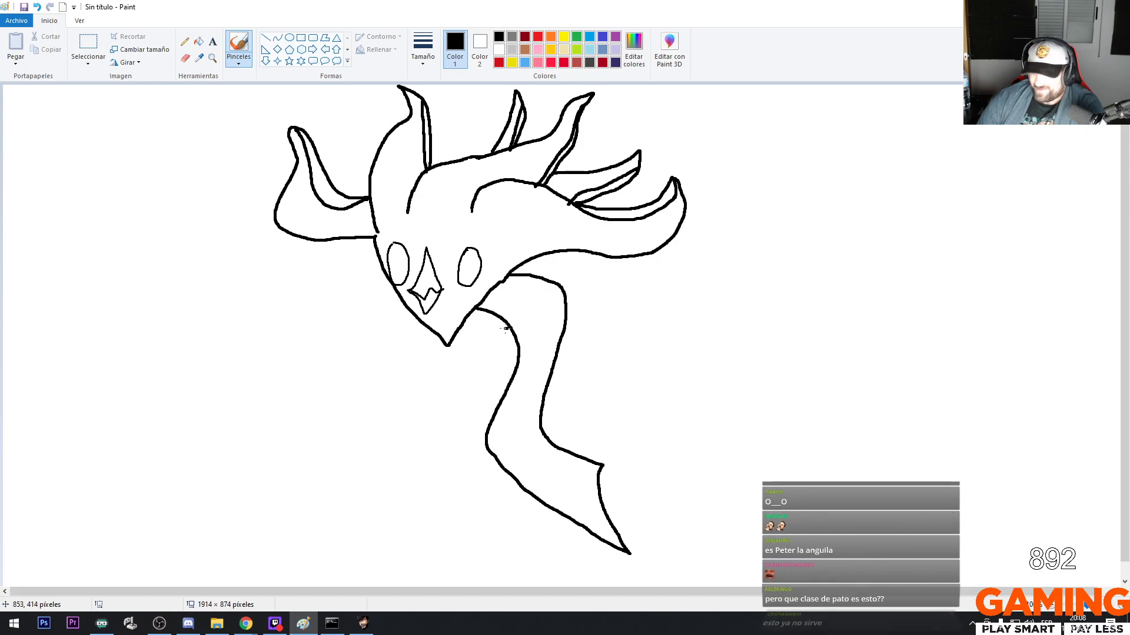
Draw the body's right side inside the long arm, continuing into a front leg with a pointed upper flap and a tapered foot facing right
mouse_move(507, 329)
mouse_down()
mouse_move(484, 337)
mouse_move(477, 373)
mouse_move(488, 388)
mouse_move(460, 472)
mouse_up()
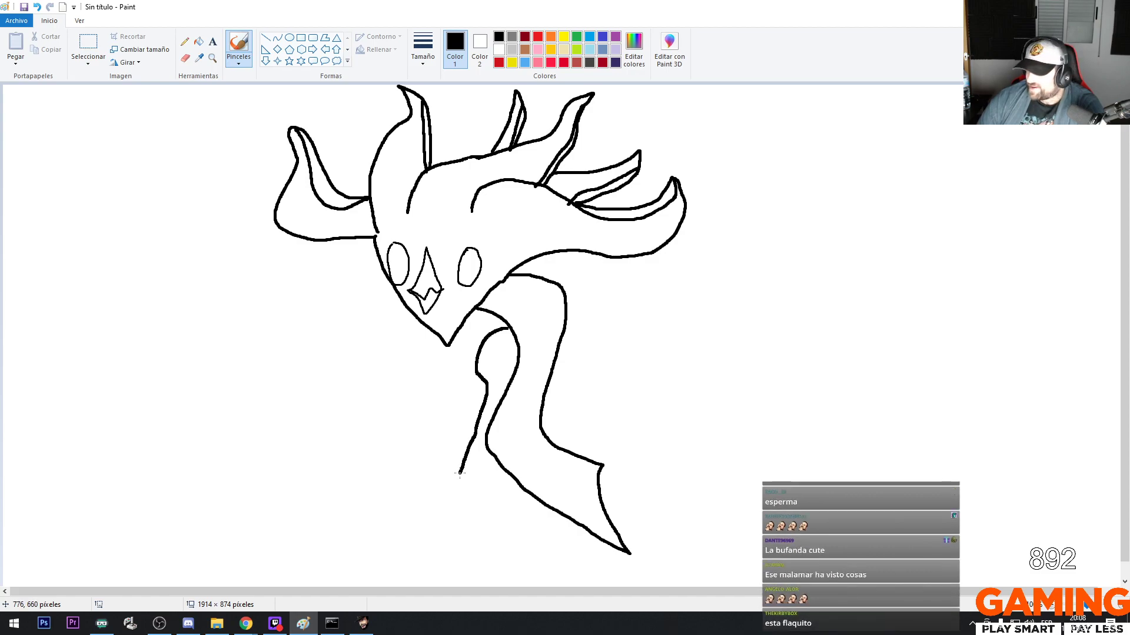
mouse_move(460, 472)
mouse_down()
mouse_move(436, 434)
mouse_move(425, 485)
mouse_move(435, 548)
mouse_move(533, 551)
mouse_move(499, 536)
mouse_up()
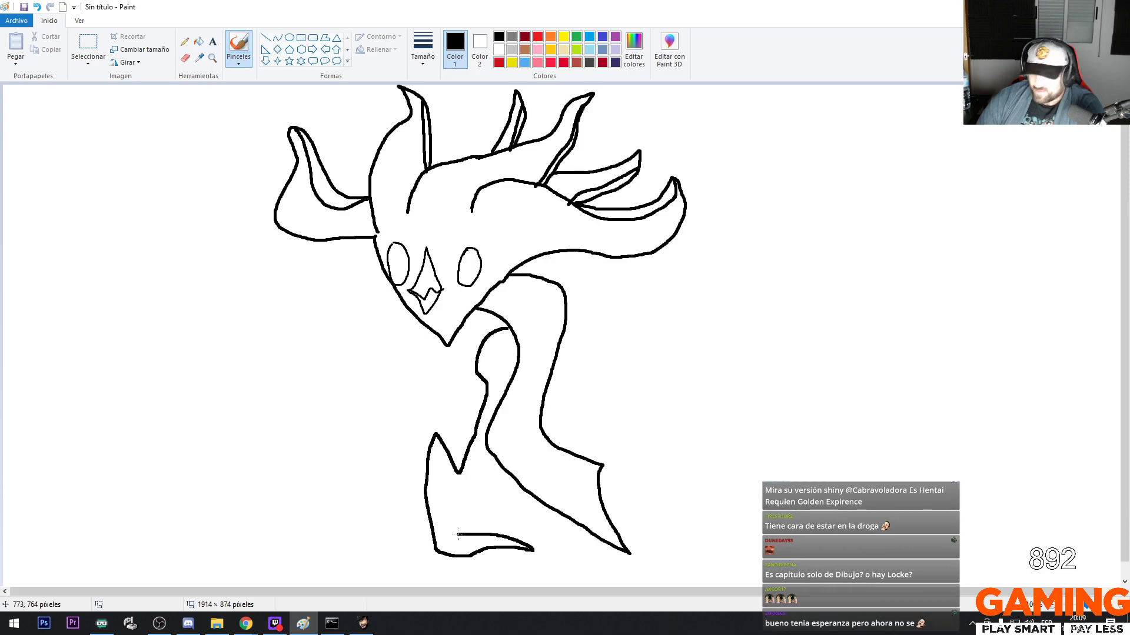
drag(456, 506, 464, 471)
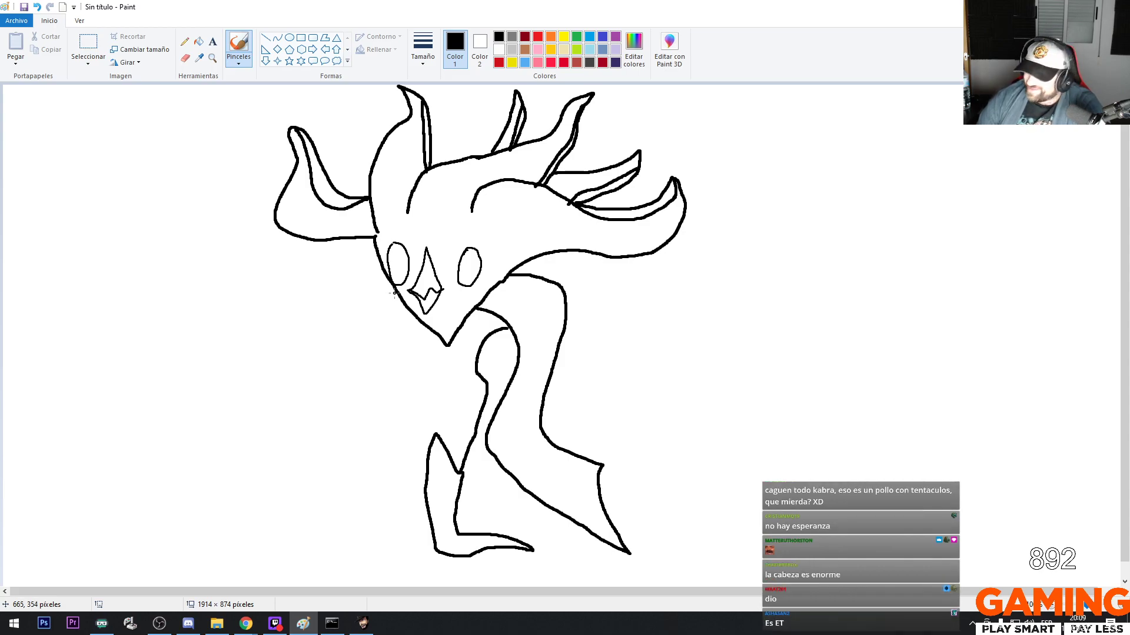
Draw the body's left side curving from the head to the front leg, and a bent rear leg with a pointed foot facing left
mouse_move(392, 304)
mouse_down()
mouse_move(381, 425)
mouse_move(392, 478)
mouse_move(430, 517)
mouse_up()
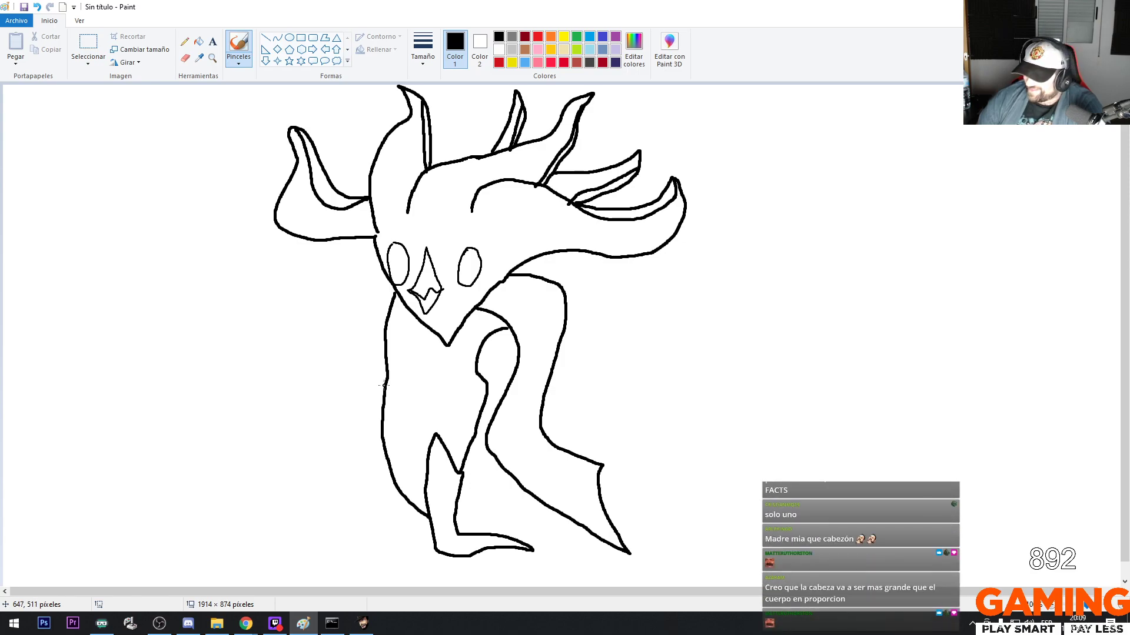
mouse_move(384, 386)
mouse_down()
mouse_move(360, 428)
mouse_move(368, 482)
mouse_move(393, 526)
mouse_up()
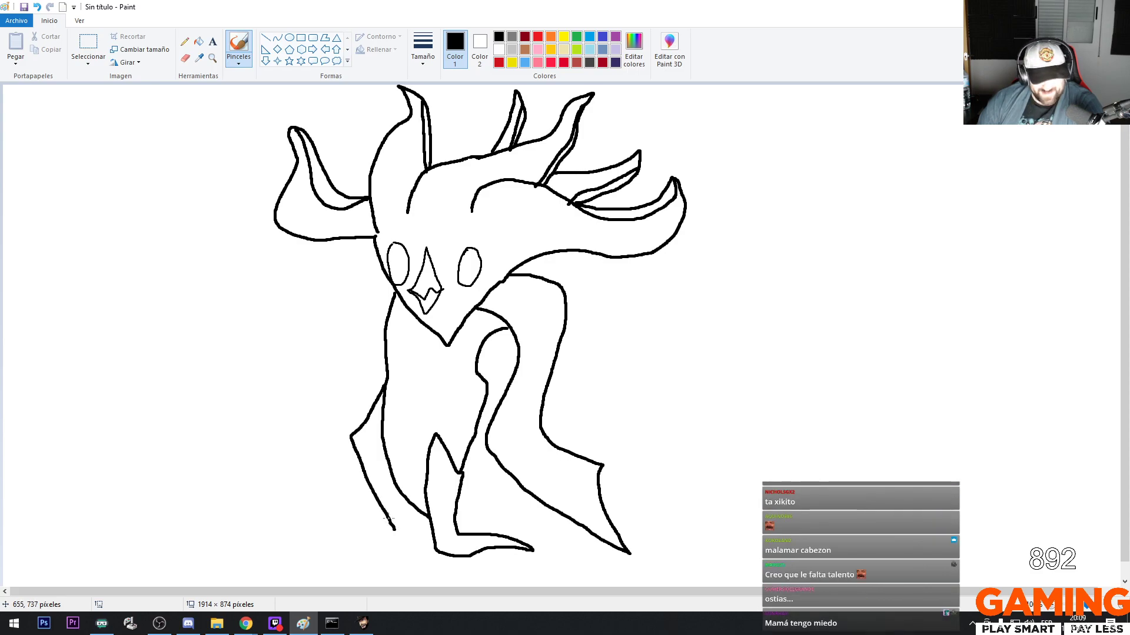
mouse_move(387, 518)
mouse_down()
mouse_move(318, 529)
mouse_move(424, 547)
mouse_up()
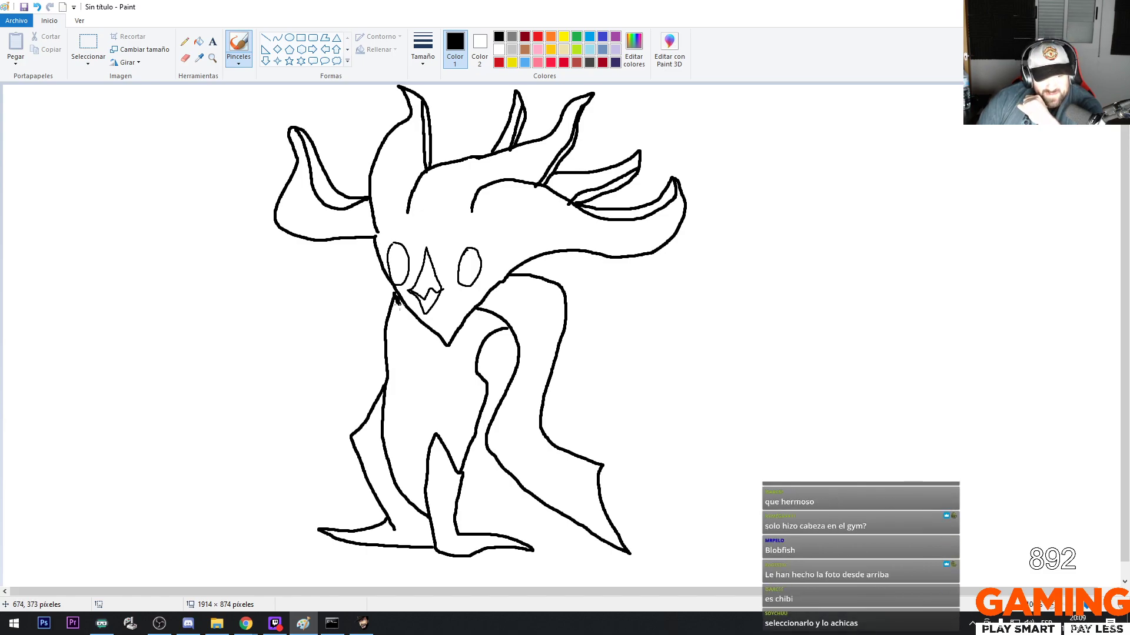
Add a short collar stroke beneath the head's lower left edge and draw a rounded arm bulging left from there back to the body
drag(399, 303, 407, 313)
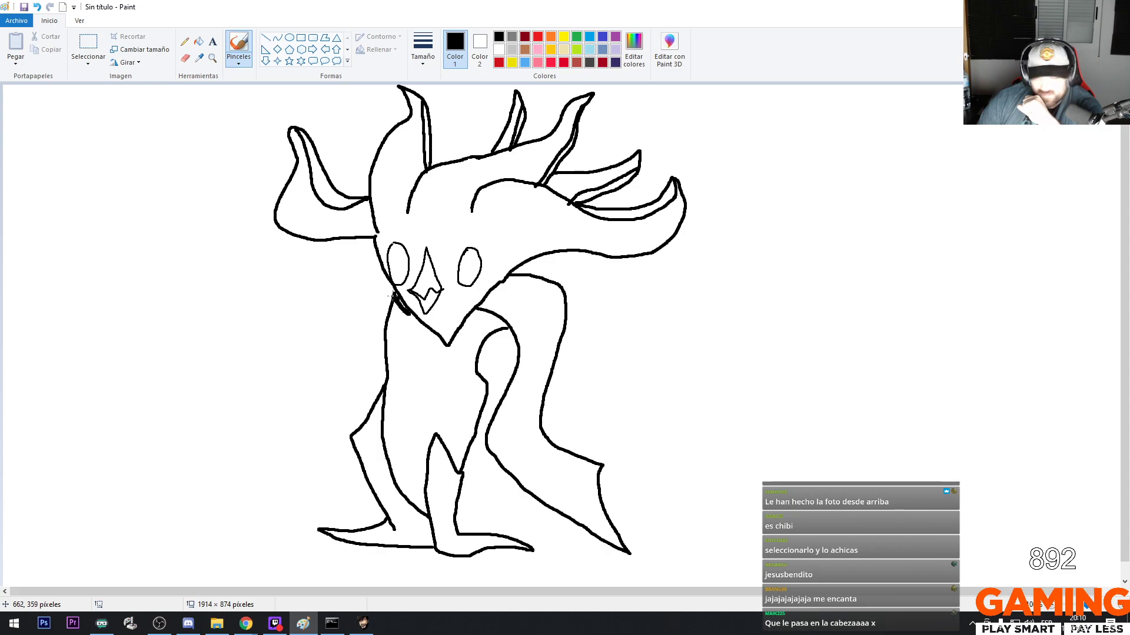
mouse_move(391, 294)
mouse_down()
mouse_move(372, 278)
mouse_move(319, 280)
mouse_move(321, 322)
mouse_move(381, 365)
mouse_up()
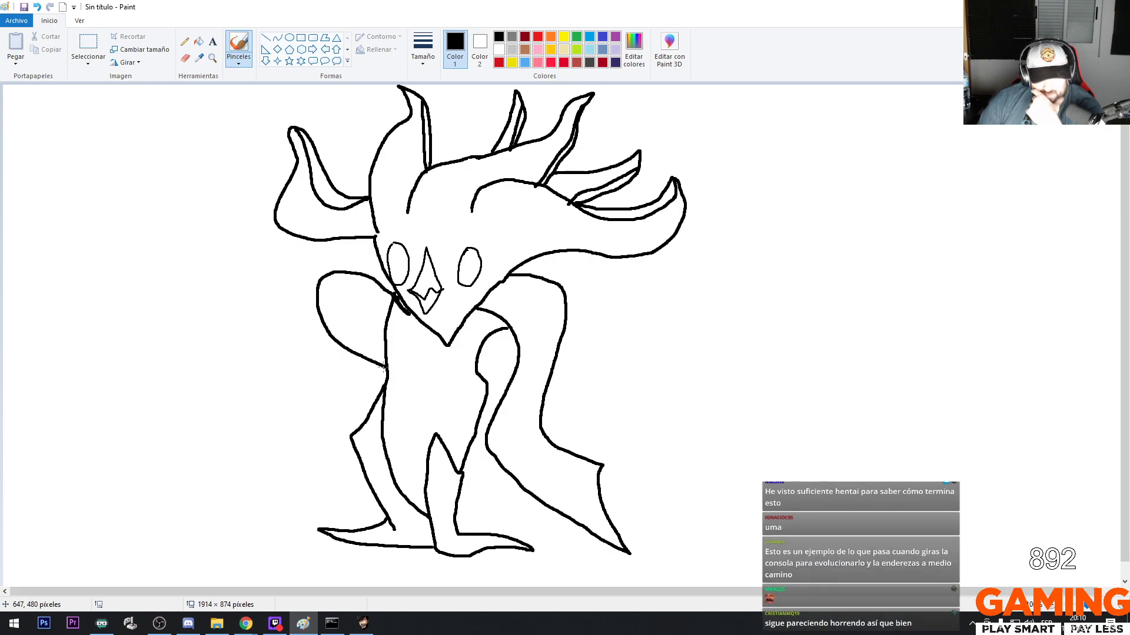
Draw the long left arm curving from the head to a flared, notched tip, and add a diagonal band line across each arm's upper part
mouse_move(351, 436)
mouse_down()
mouse_move(254, 465)
mouse_move(274, 503)
mouse_move(212, 513)
mouse_move(178, 539)
mouse_move(178, 497)
mouse_move(203, 444)
mouse_move(294, 420)
mouse_move(314, 391)
mouse_move(306, 351)
mouse_move(270, 300)
mouse_move(271, 274)
mouse_move(301, 250)
mouse_move(366, 251)
mouse_up()
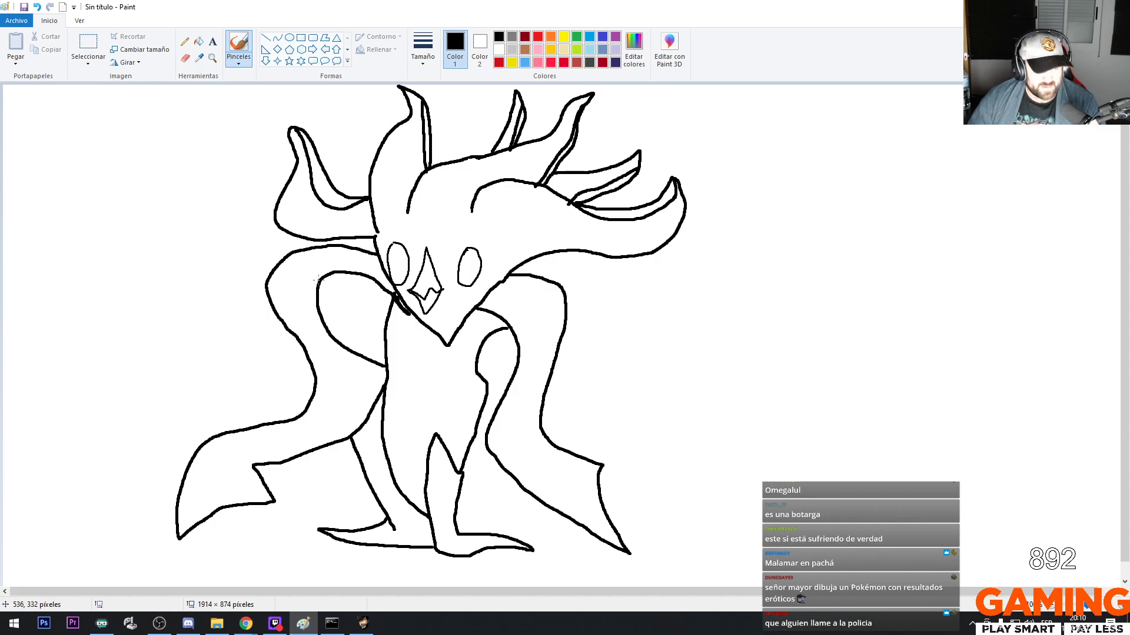
drag(318, 280, 296, 334)
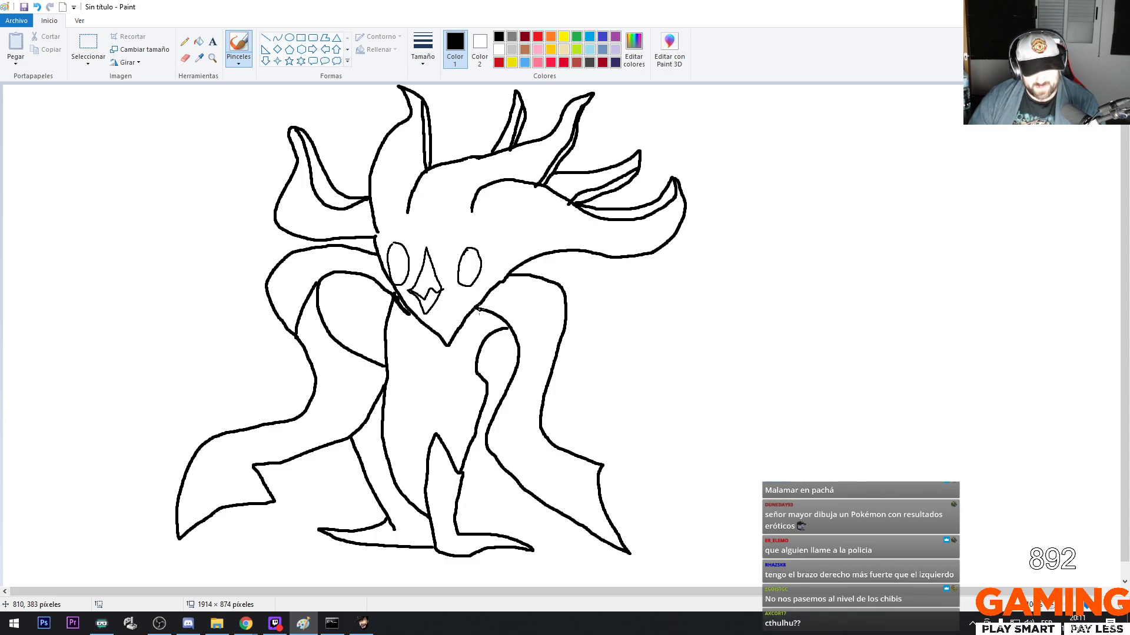
drag(497, 314, 553, 371)
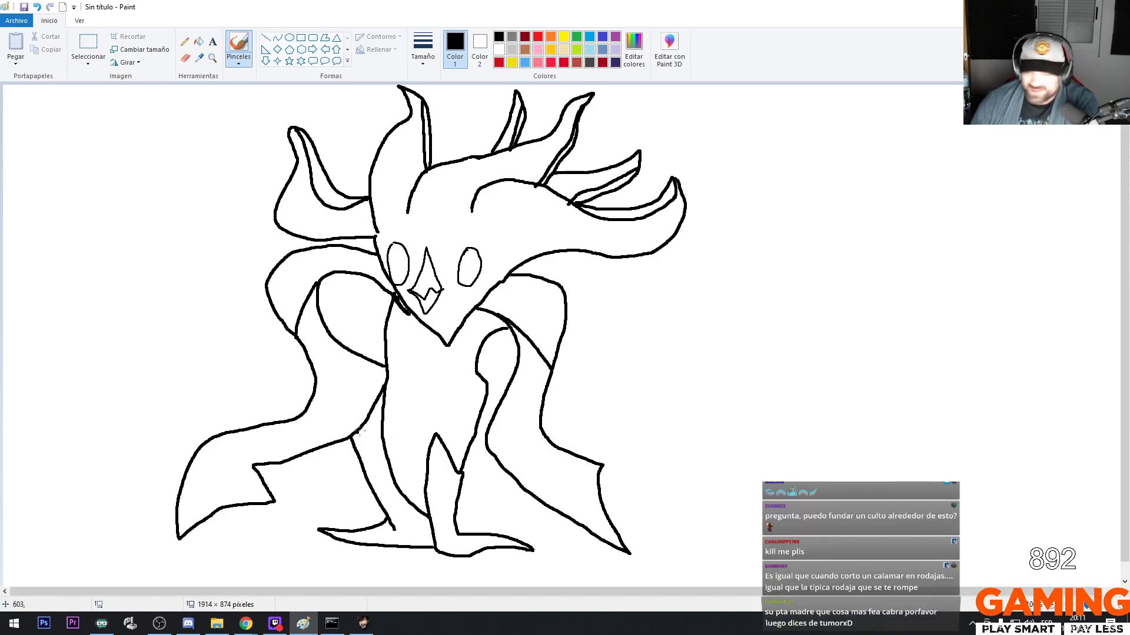
Erase the top of the rear leg where it meets the left arm and redraw it with a short line joining the body
click(185, 57)
drag(358, 440, 341, 449)
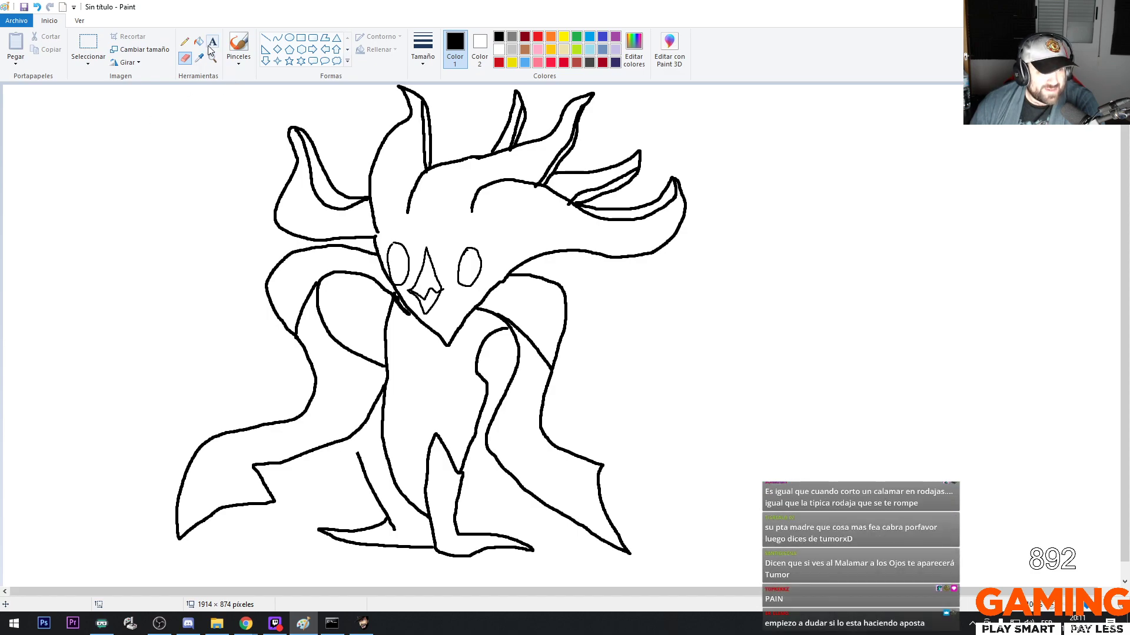
click(238, 47)
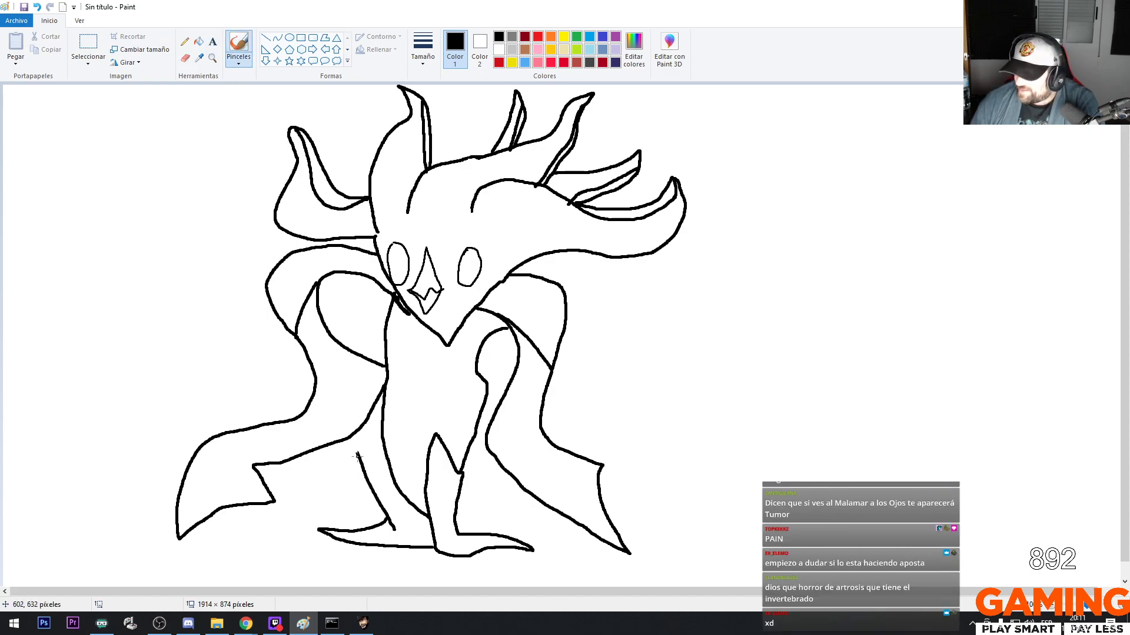
drag(356, 452, 382, 434)
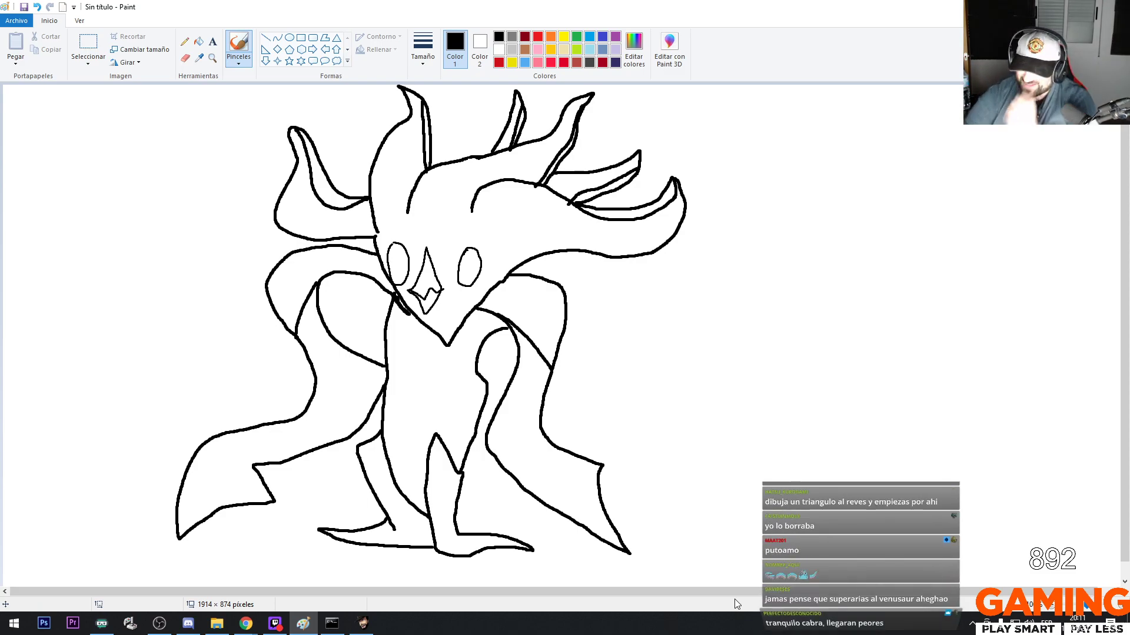
Set a thinner brush size for the body details
click(423, 49)
click(449, 107)
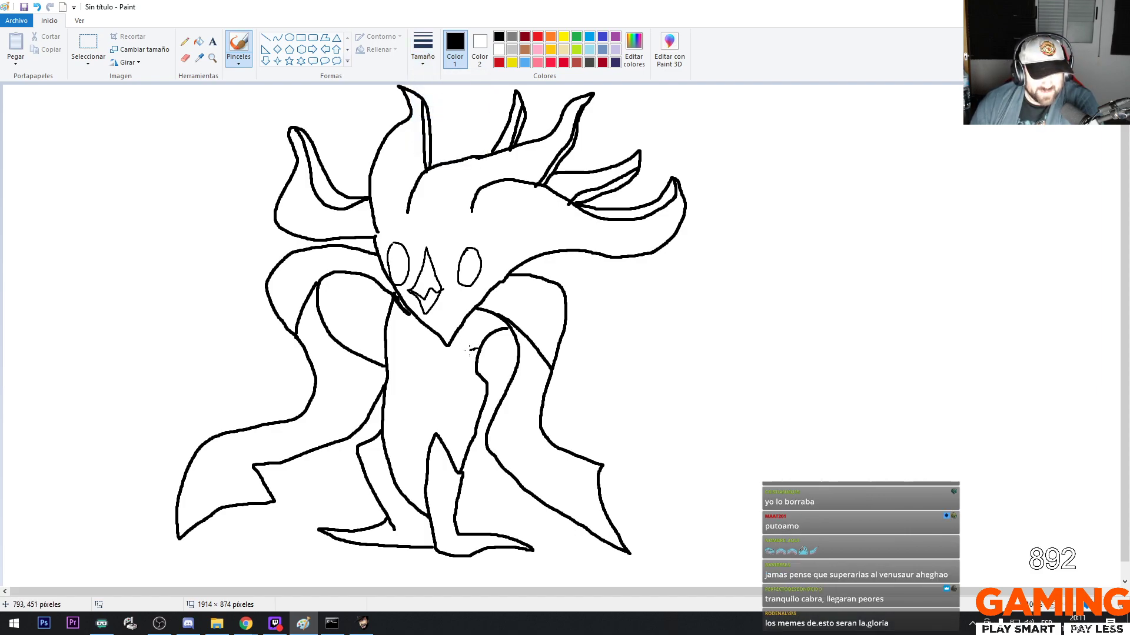
drag(470, 351, 445, 358)
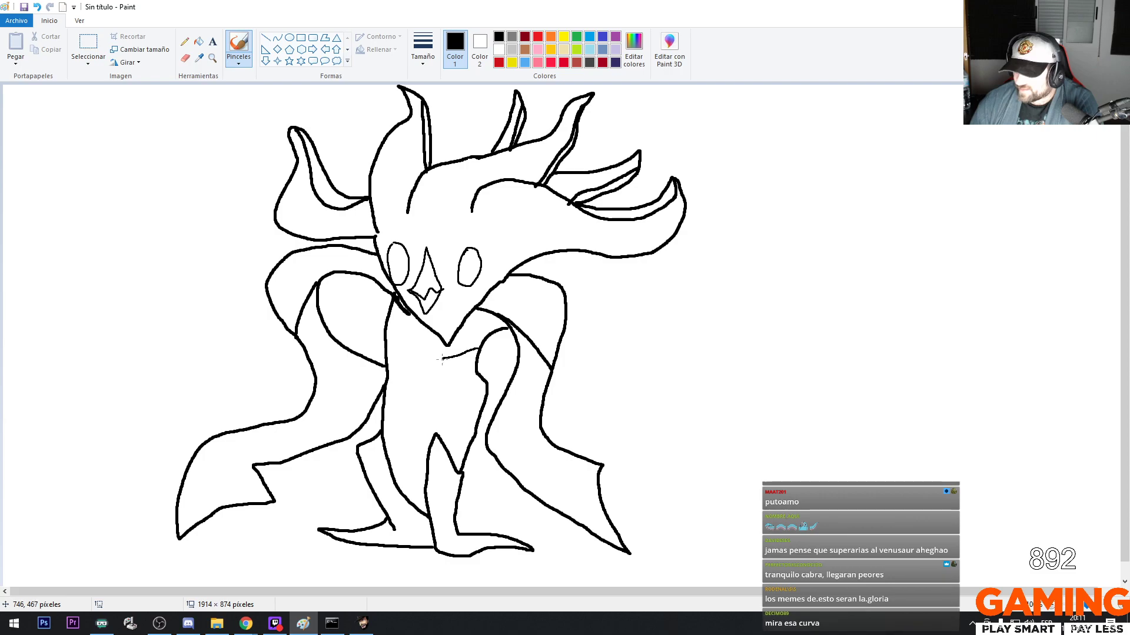
drag(472, 364, 478, 365)
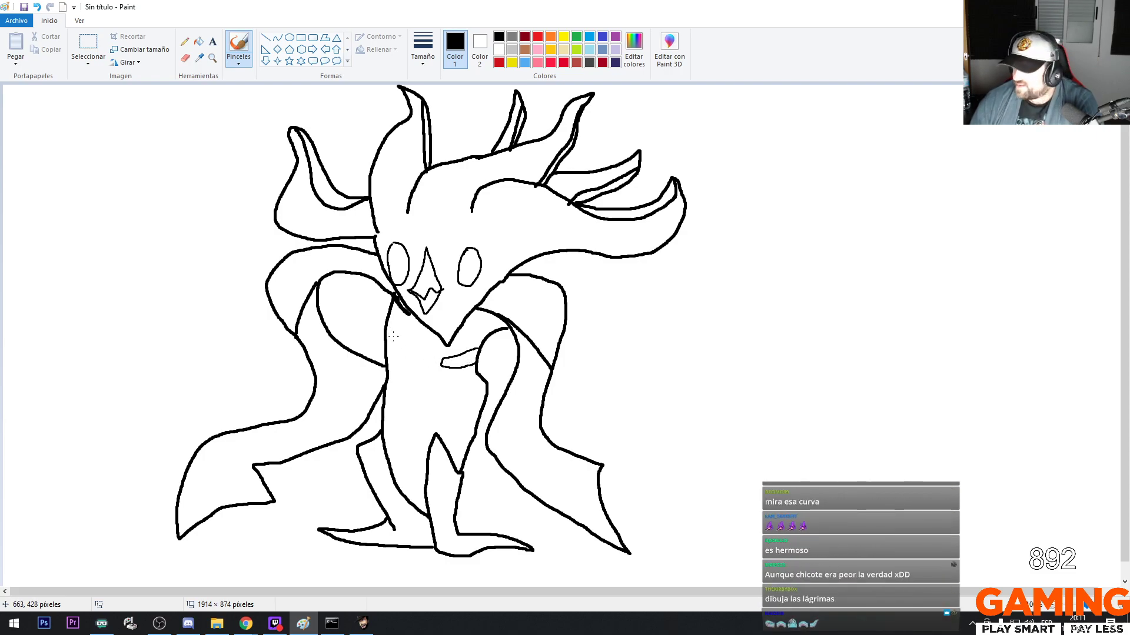
key(ctrl+z)
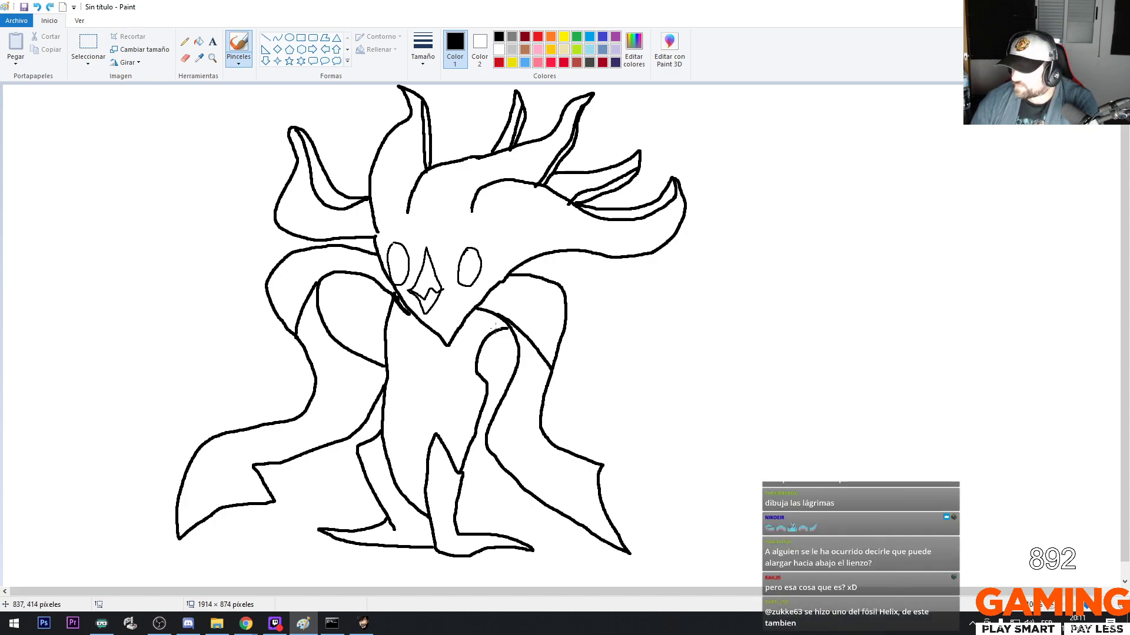
Draw thin inner contour lines parallel to the body's right and left edges, from the shoulders down to the front leg
drag(495, 325, 477, 340)
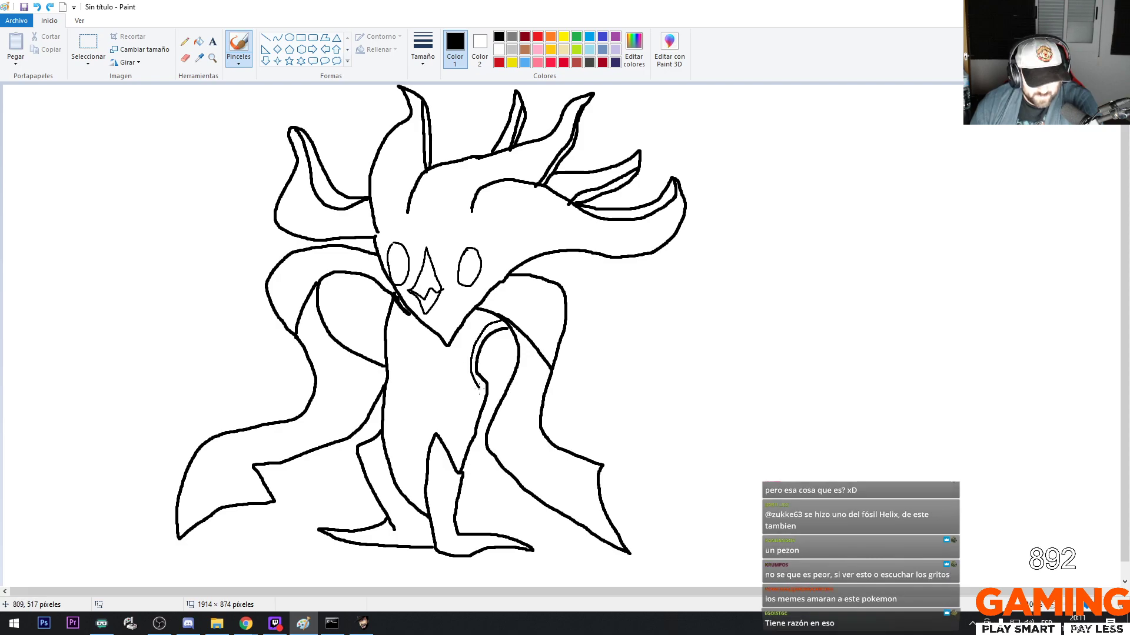
mouse_move(475, 381)
mouse_down()
mouse_move(482, 399)
mouse_move(462, 453)
mouse_up()
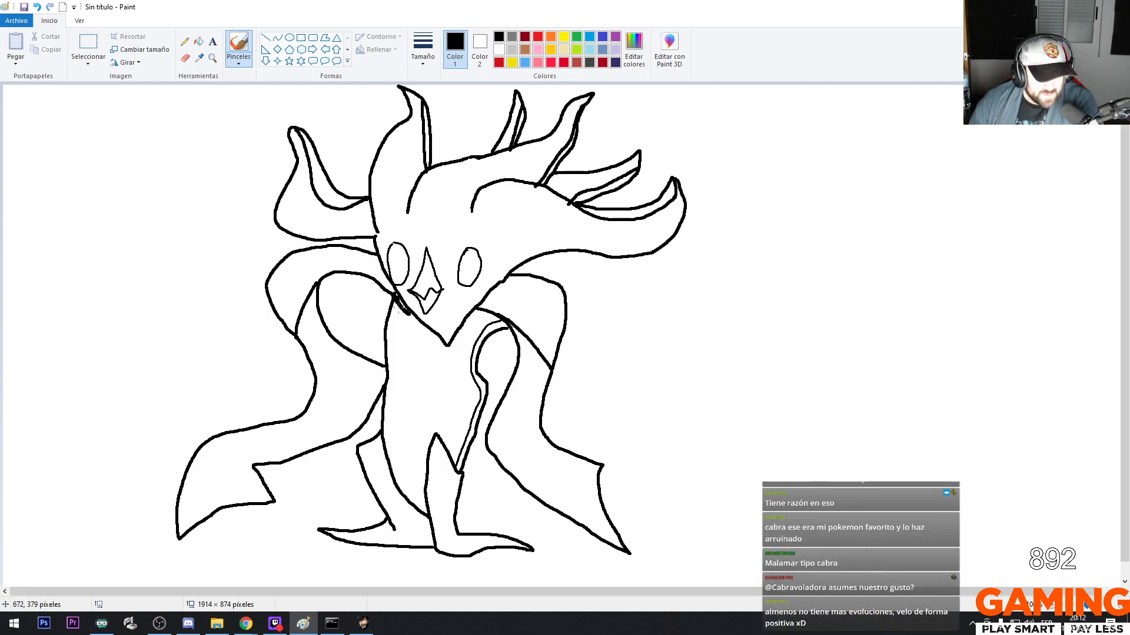
drag(398, 306, 386, 432)
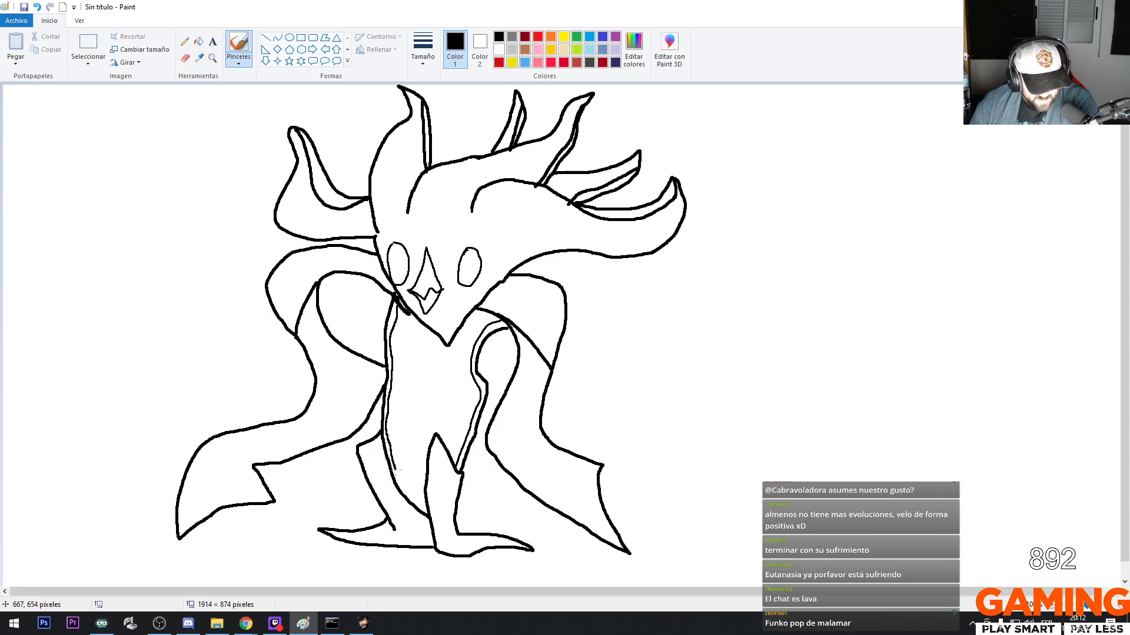
drag(410, 496, 428, 511)
key(ctrl+z)
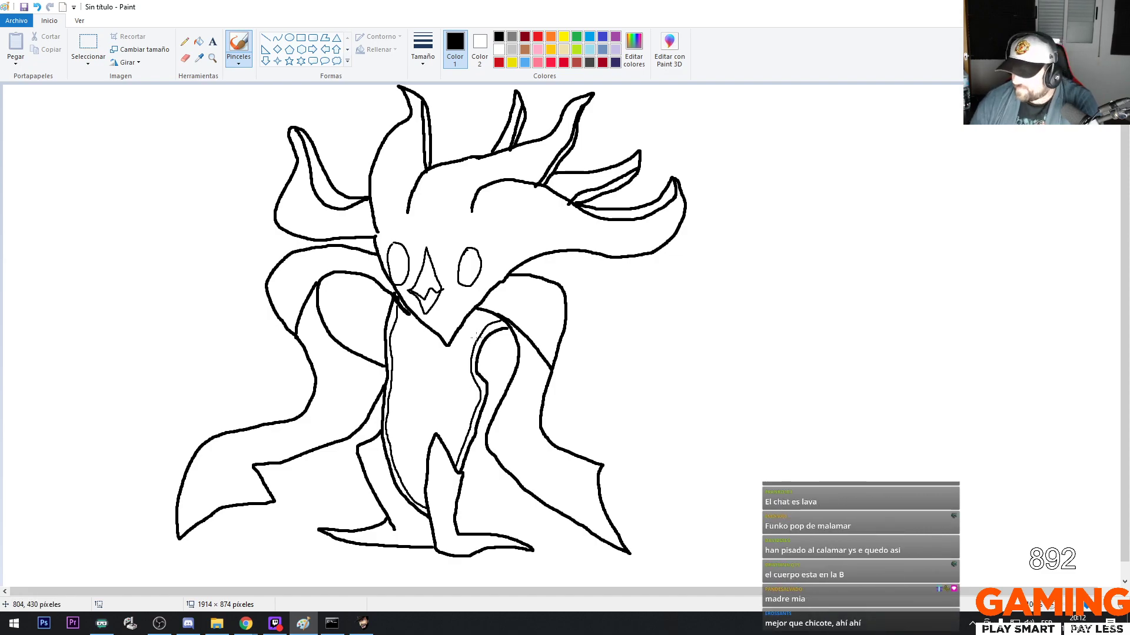
Draw the chest markings: two horizontal bars attached to the inner contours and three pairs of ovals shrinking down the body
mouse_move(475, 341)
mouse_down()
mouse_move(447, 359)
mouse_move(453, 375)
mouse_move(469, 365)
mouse_up()
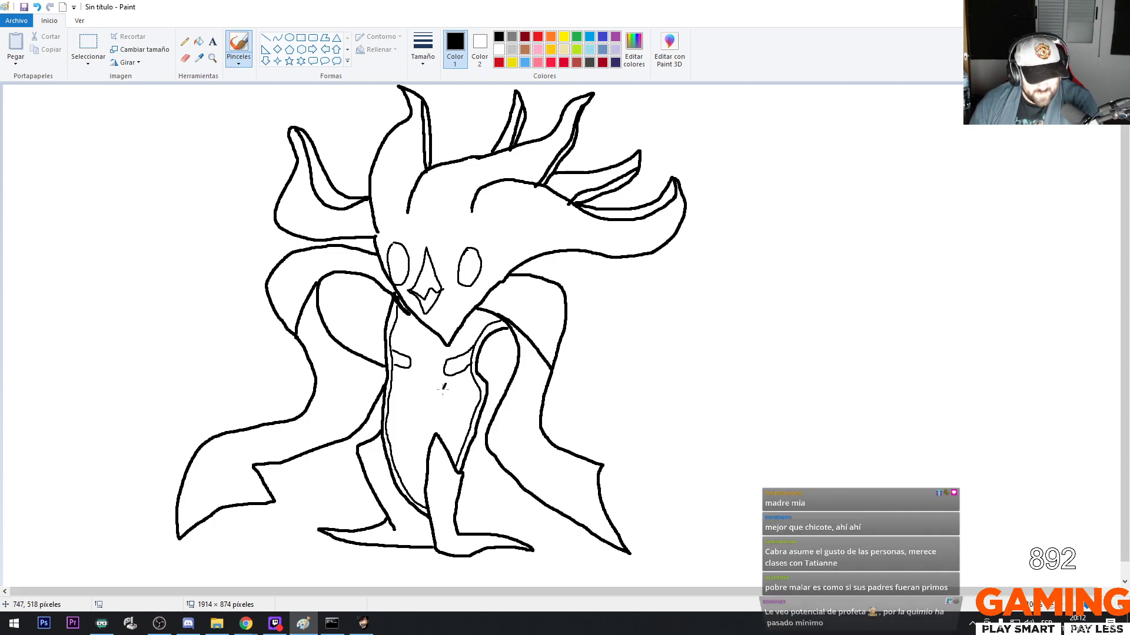
mouse_move(446, 386)
mouse_down()
mouse_move(400, 404)
mouse_move(410, 387)
mouse_up()
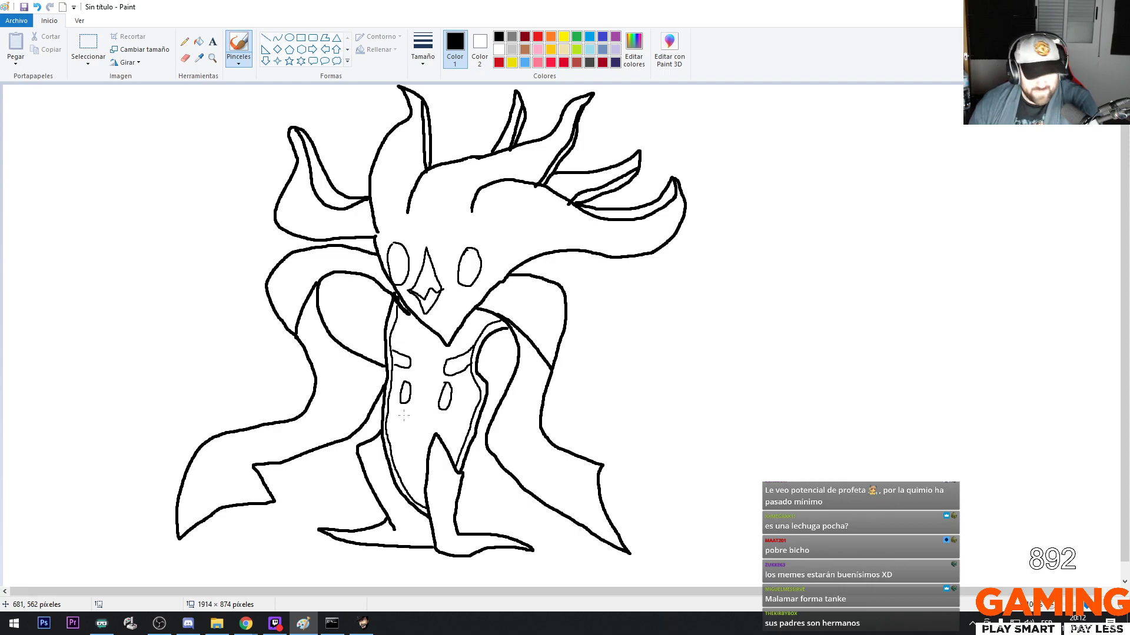
mouse_move(402, 420)
mouse_down()
mouse_move(405, 436)
mouse_move(403, 420)
mouse_up()
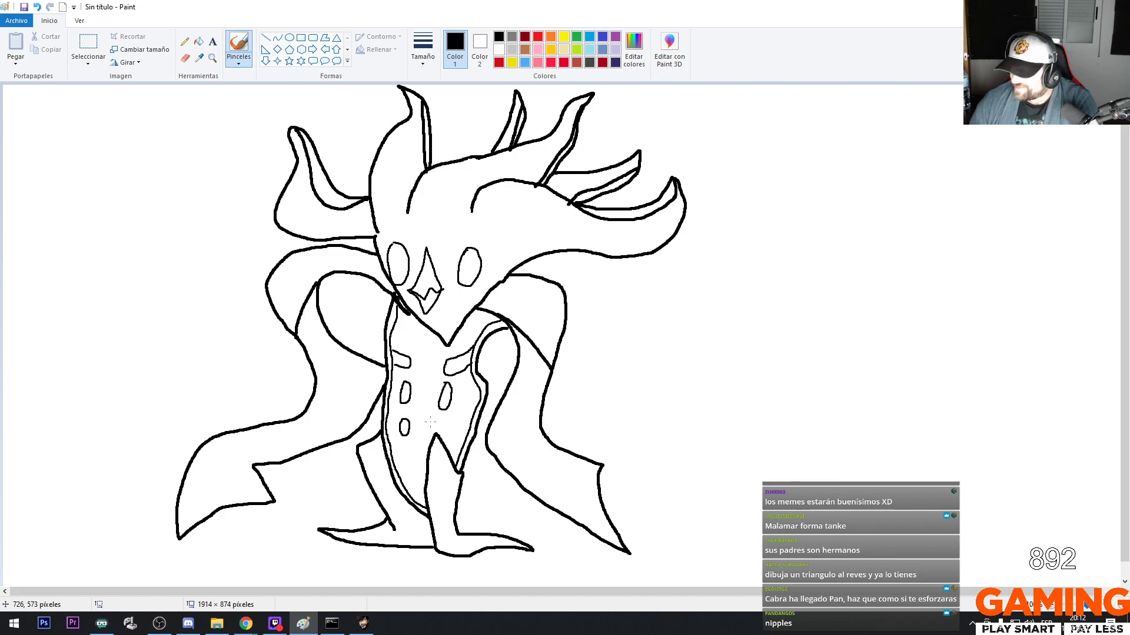
mouse_move(428, 420)
mouse_down()
mouse_move(423, 436)
mouse_move(429, 421)
mouse_up()
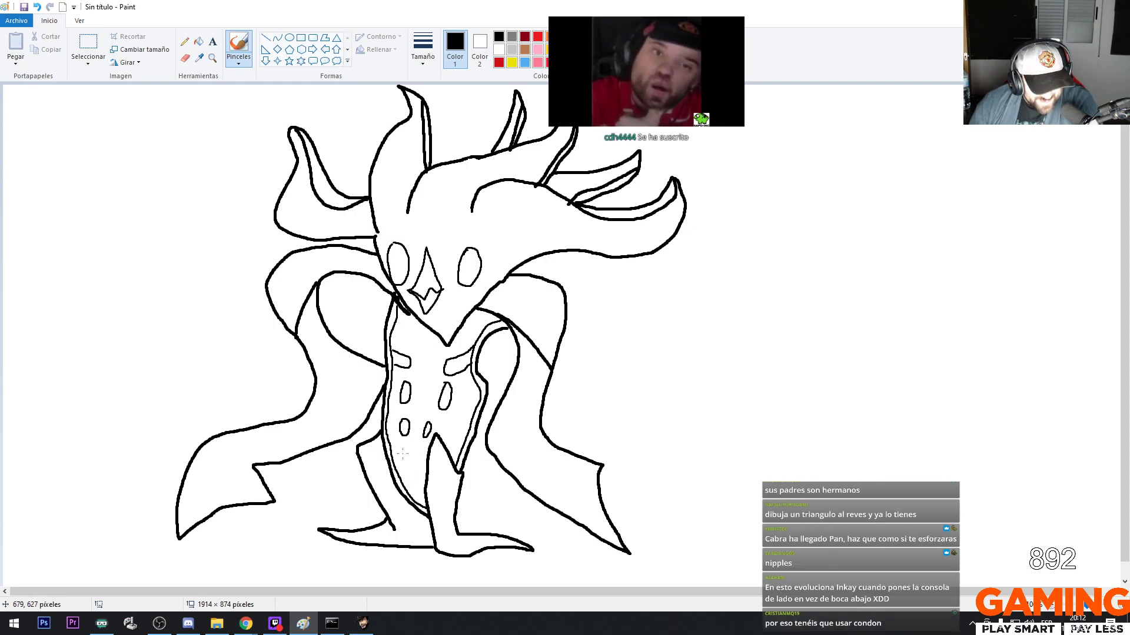
drag(401, 462, 418, 459)
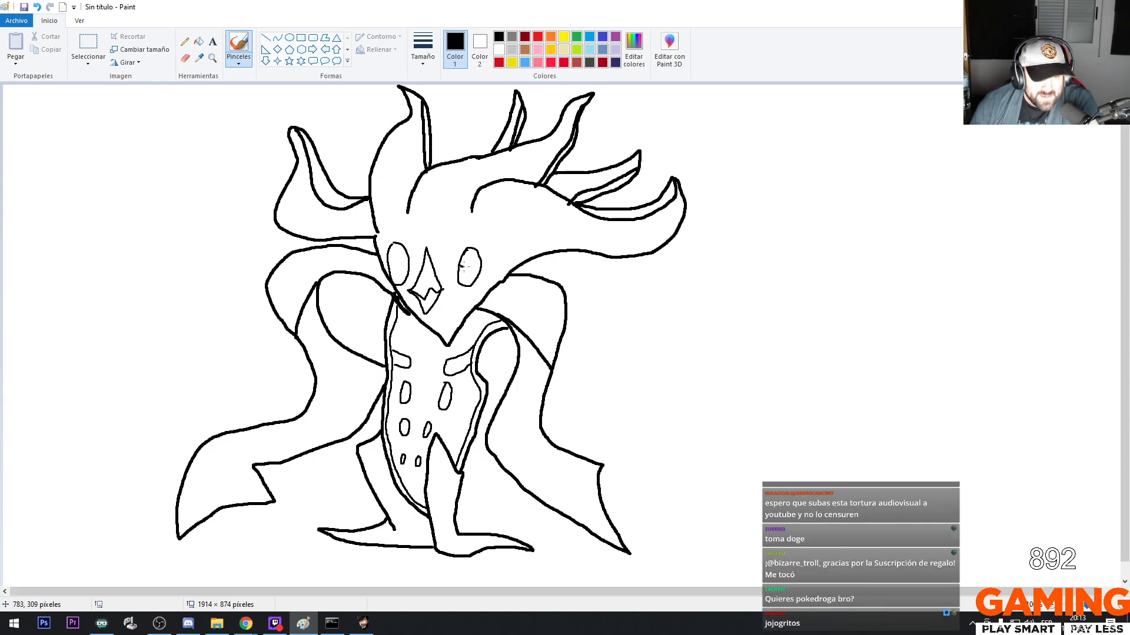
Add half-closed eyelids, lower lid lines and pupils inside both eyes
drag(461, 266, 474, 263)
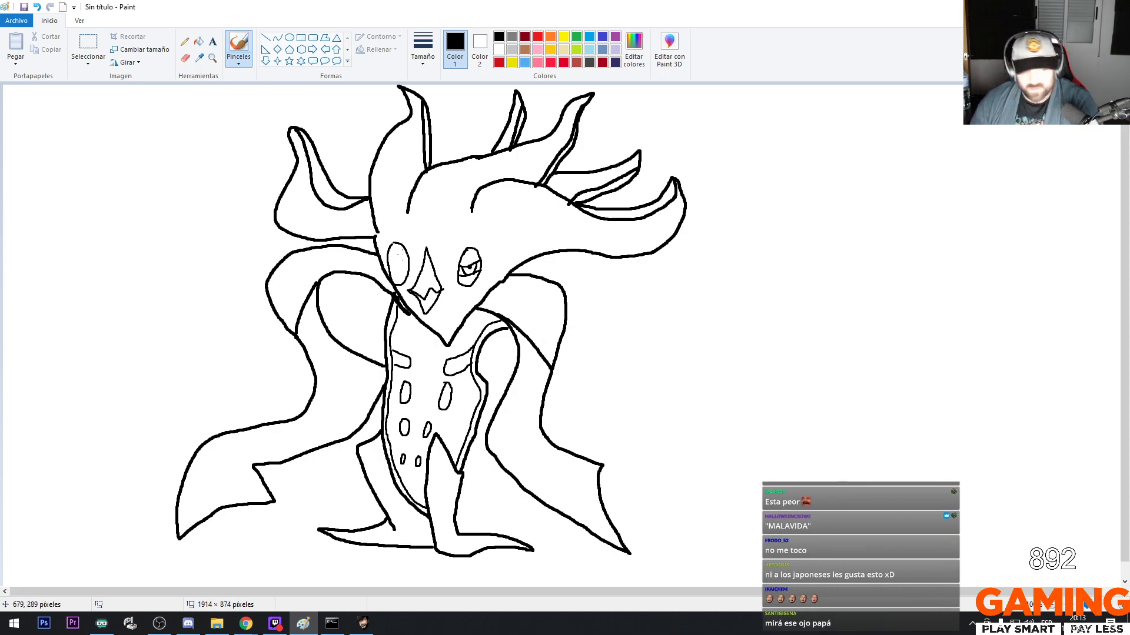
drag(389, 254, 407, 260)
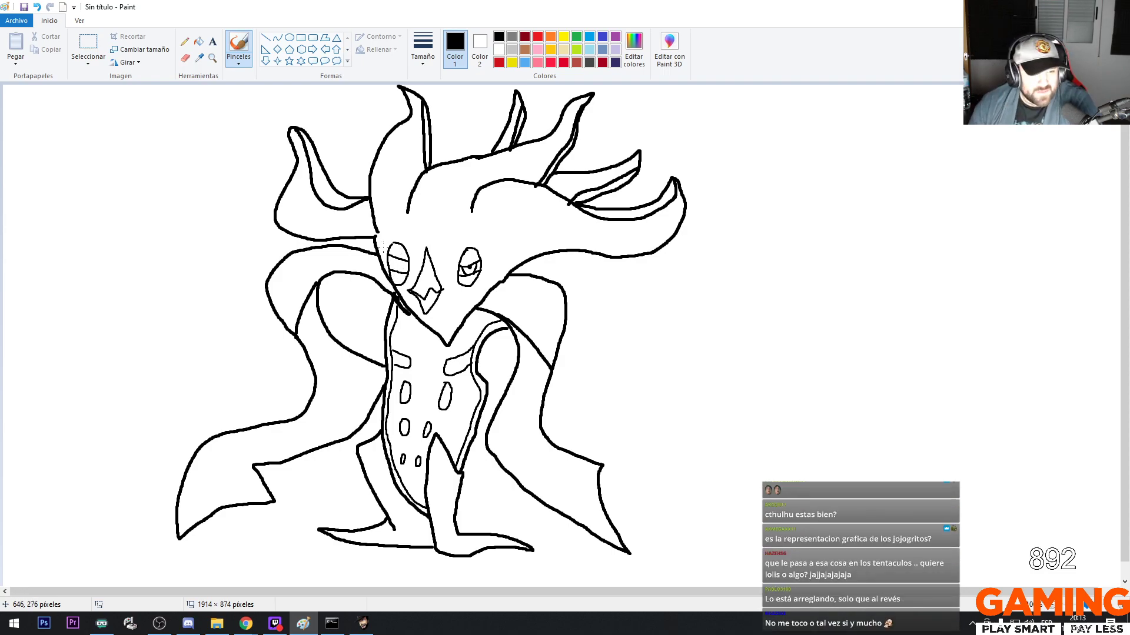
drag(398, 265, 402, 273)
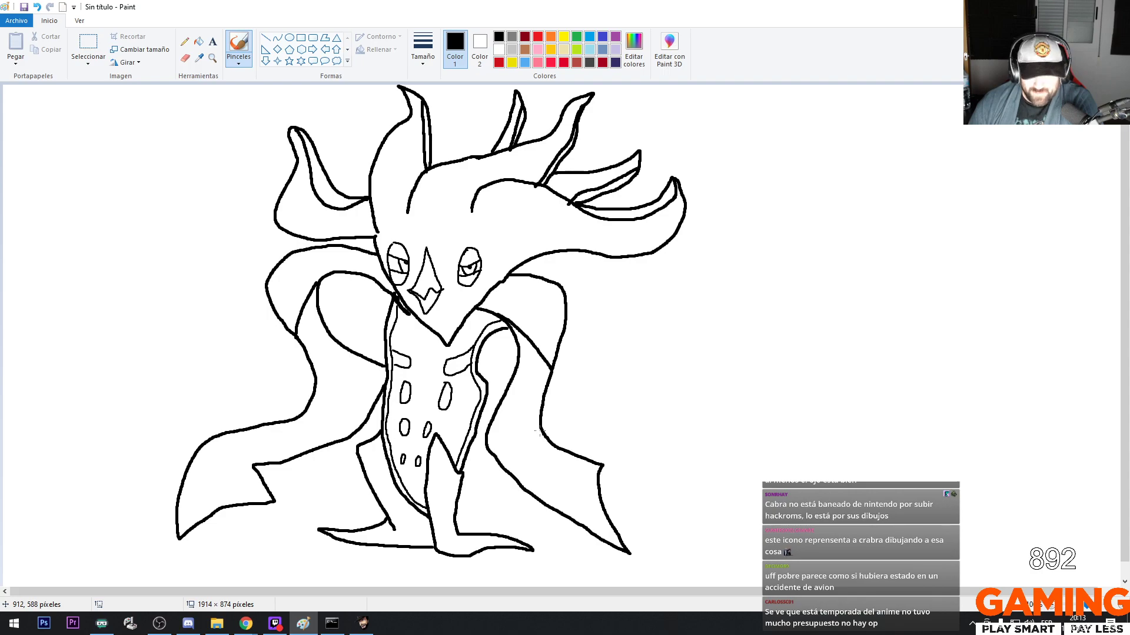
Draw a thin dividing line inside each arm's flared tip, erasing and redrawing the right one's lower end so it reaches the point
drag(539, 432, 576, 520)
key(ctrl+z)
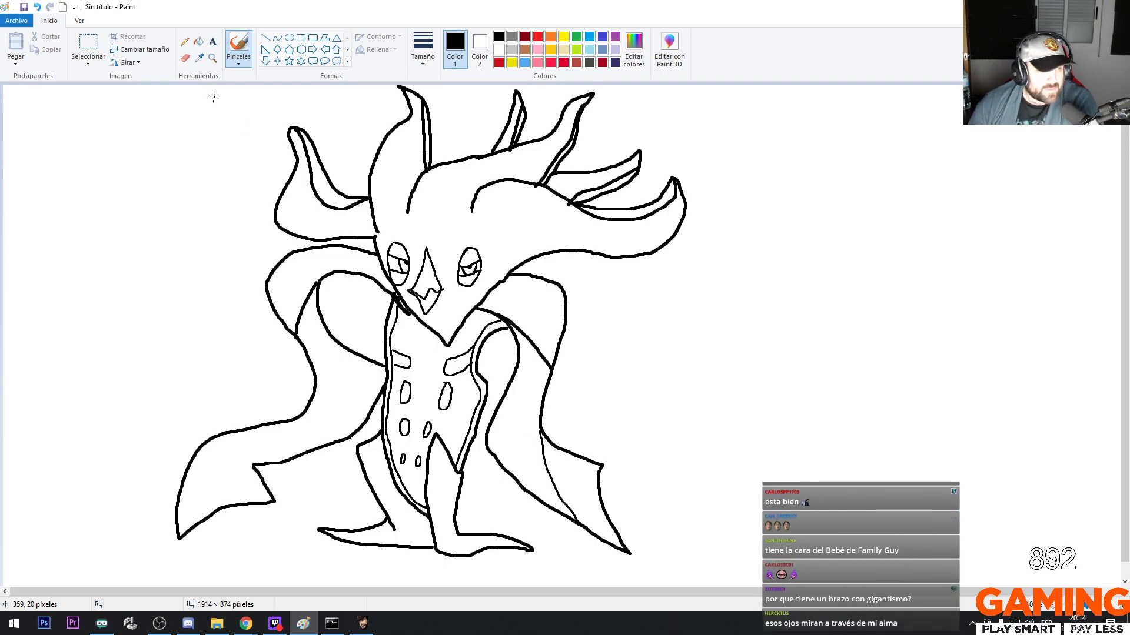
click(186, 59)
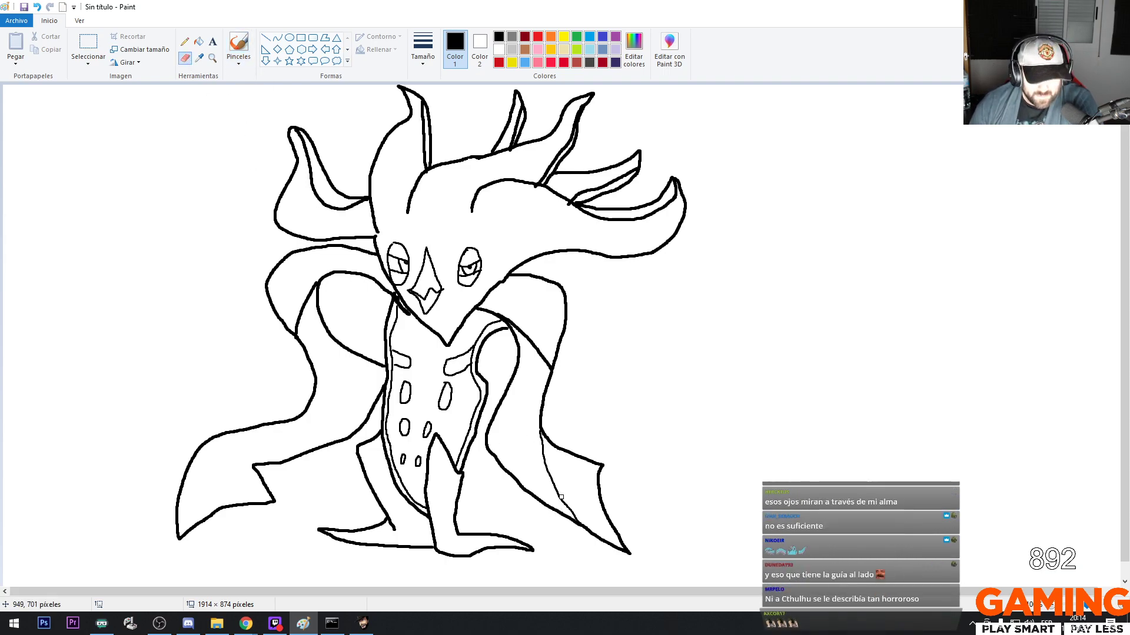
drag(559, 499, 569, 509)
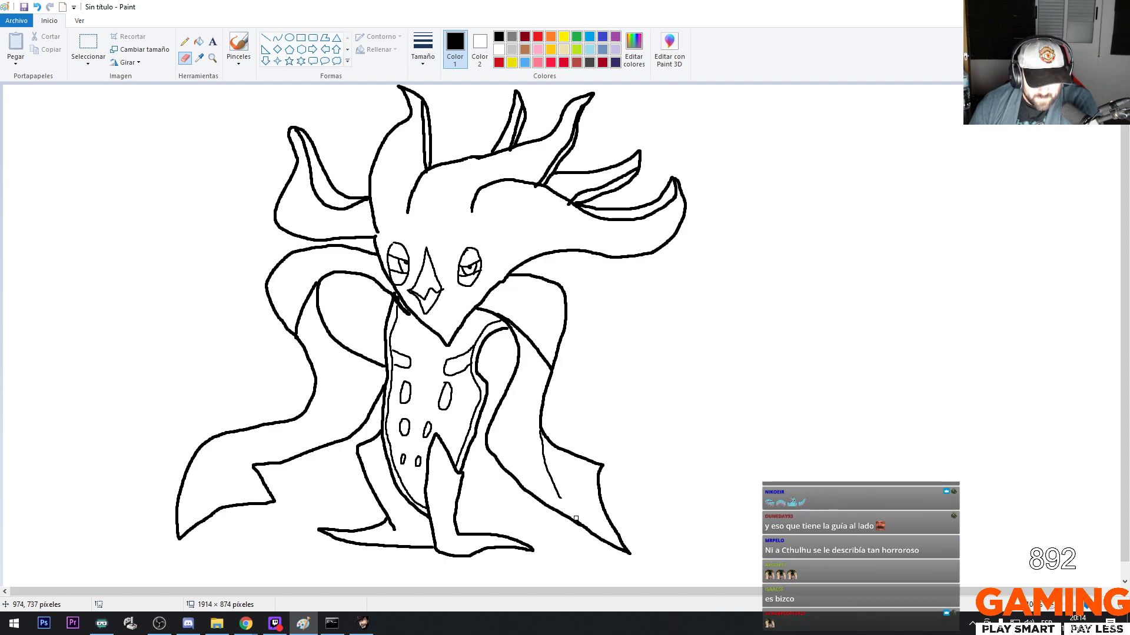
click(239, 46)
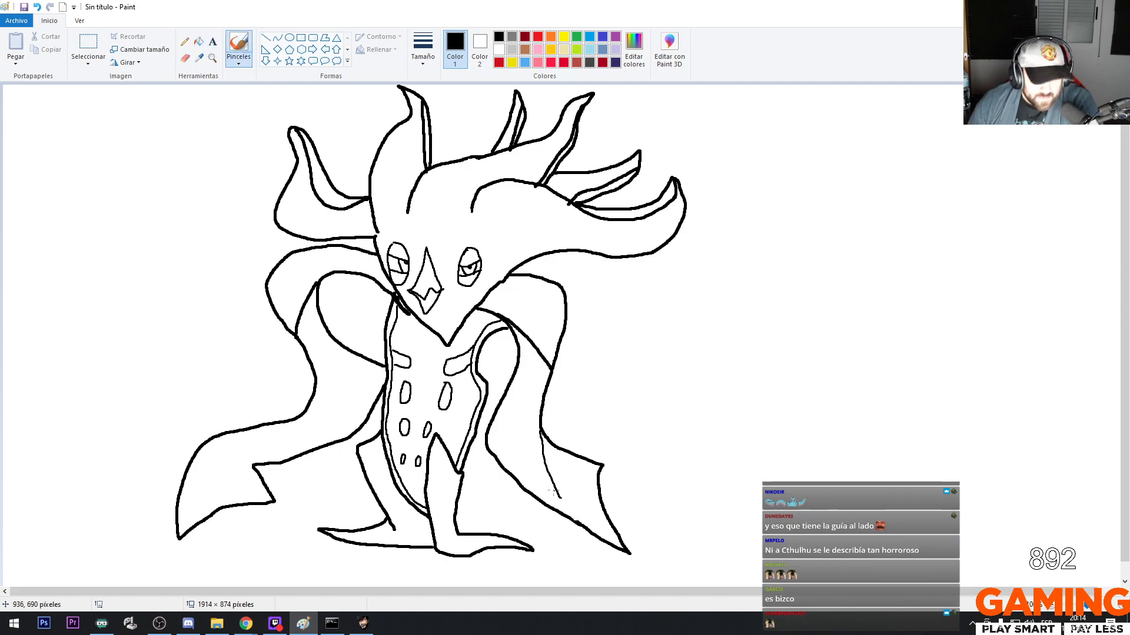
drag(560, 498, 620, 548)
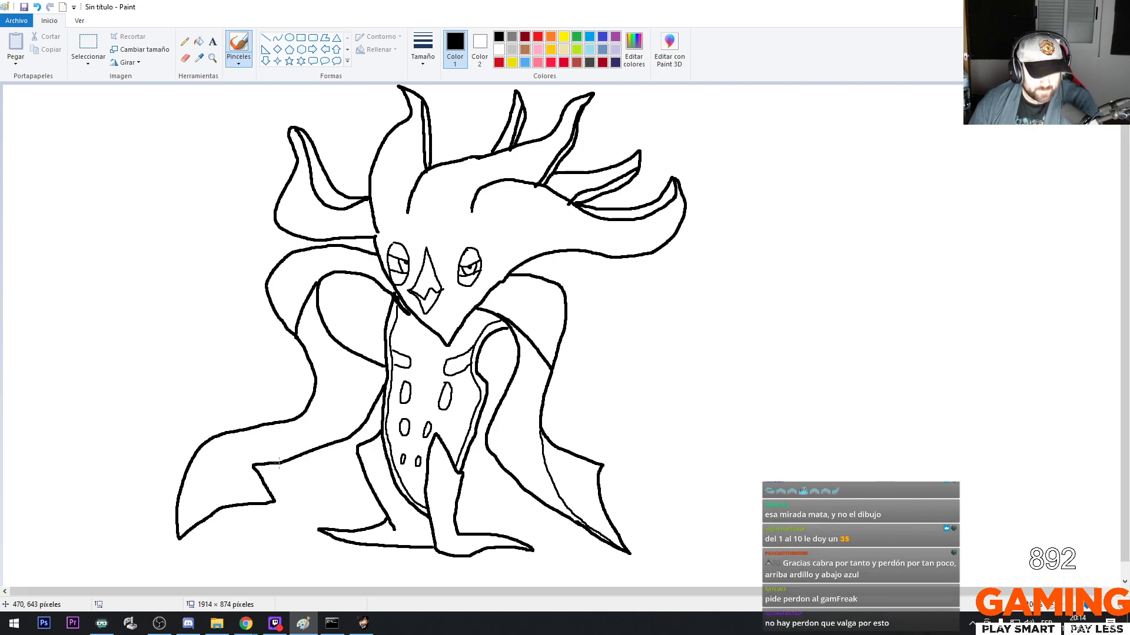
mouse_move(244, 468)
mouse_down()
mouse_move(202, 495)
mouse_move(184, 526)
mouse_up()
key(ctrl+z)
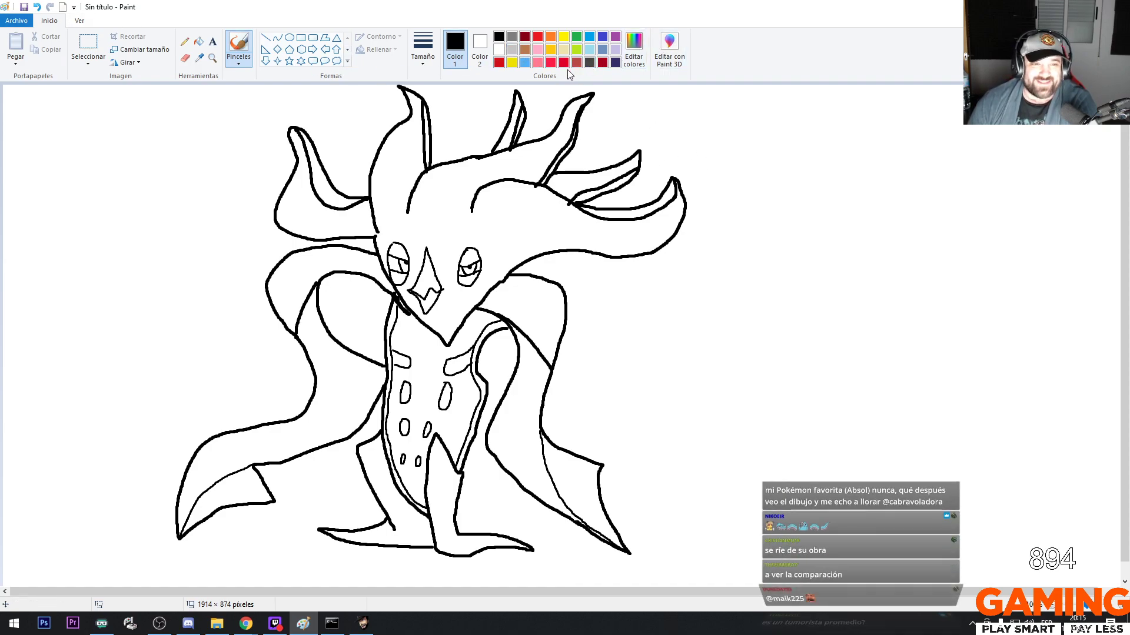
scroll(599, 64, down, 1)
scroll(599, 63, up, 1)
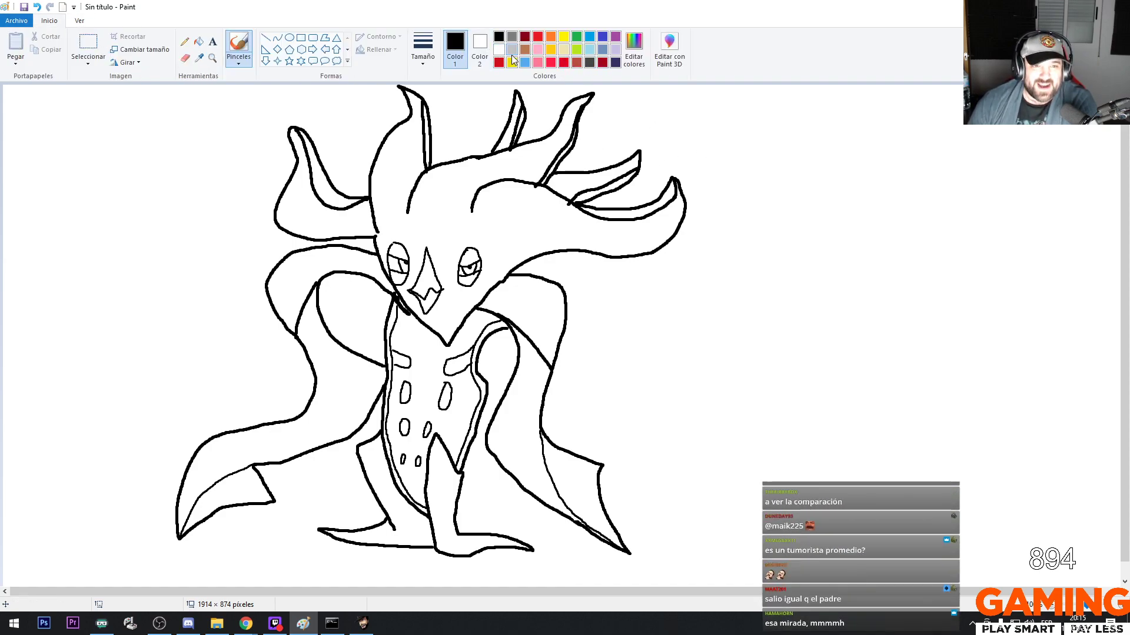
right_click(613, 66)
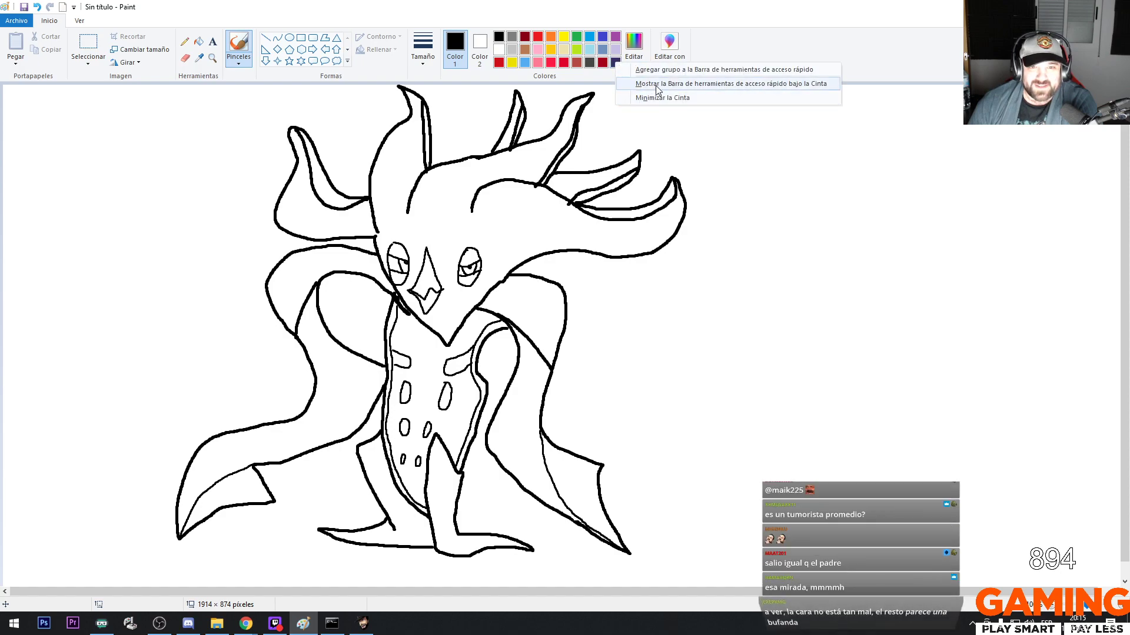
click(633, 47)
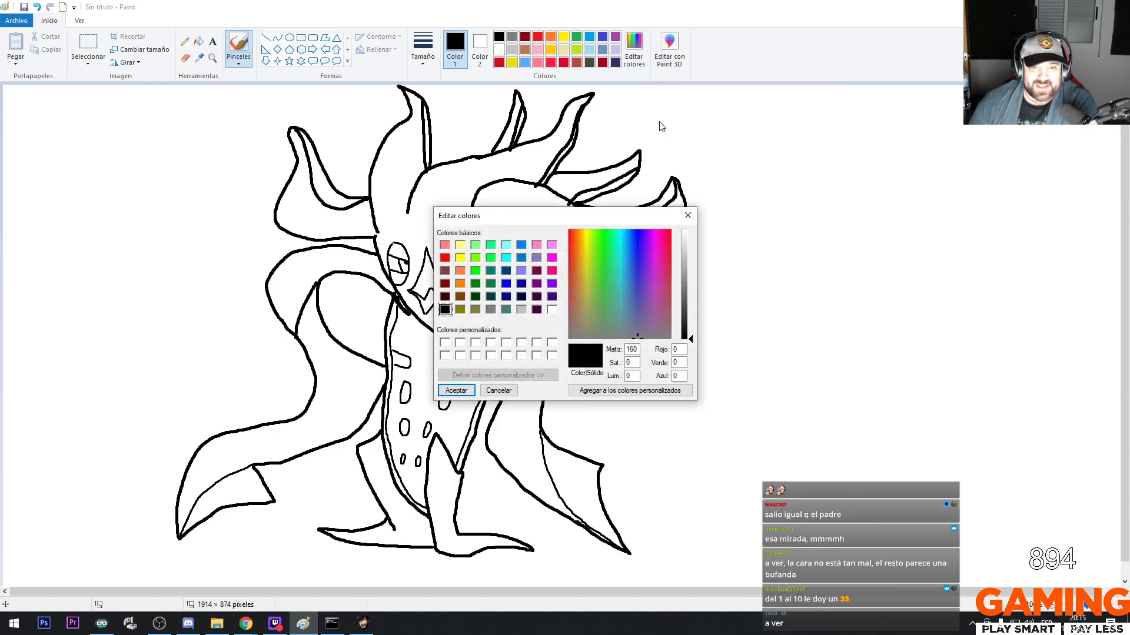
click(687, 215)
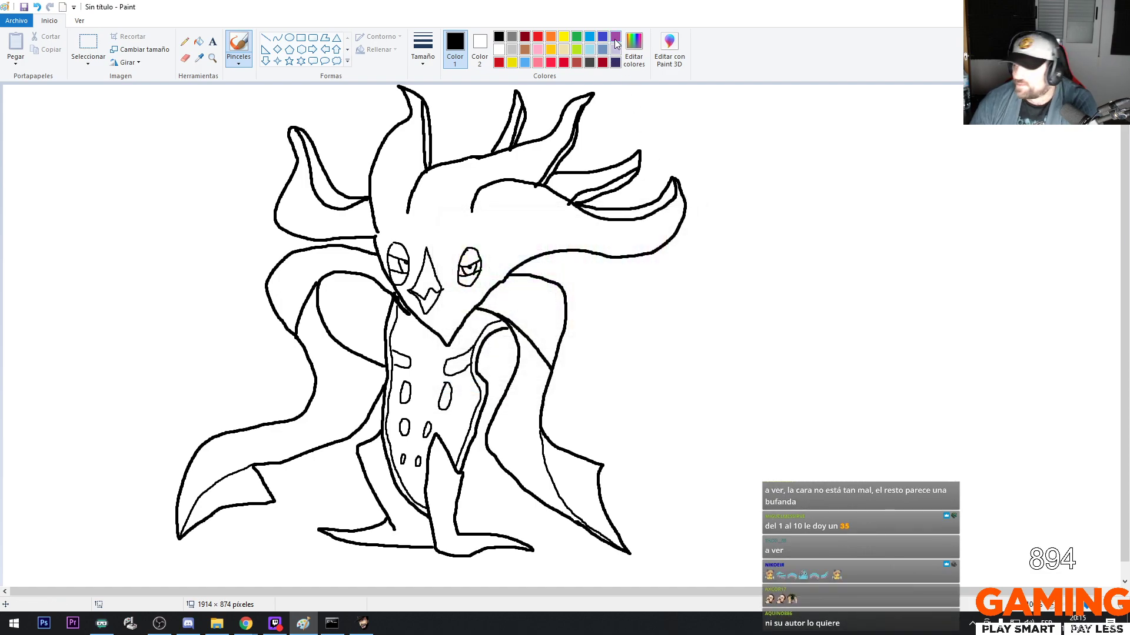
Set the primary colour to a lighter purple, red 117, green 102, blue 189, by brightening the dark purple swatch
click(614, 63)
click(634, 47)
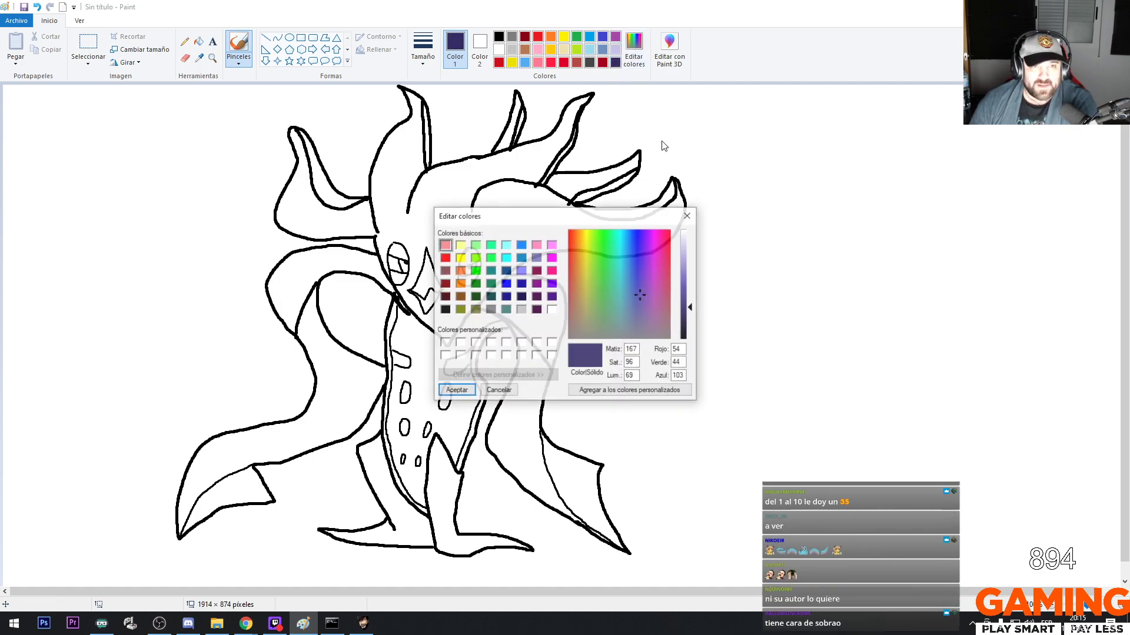
drag(690, 307, 693, 282)
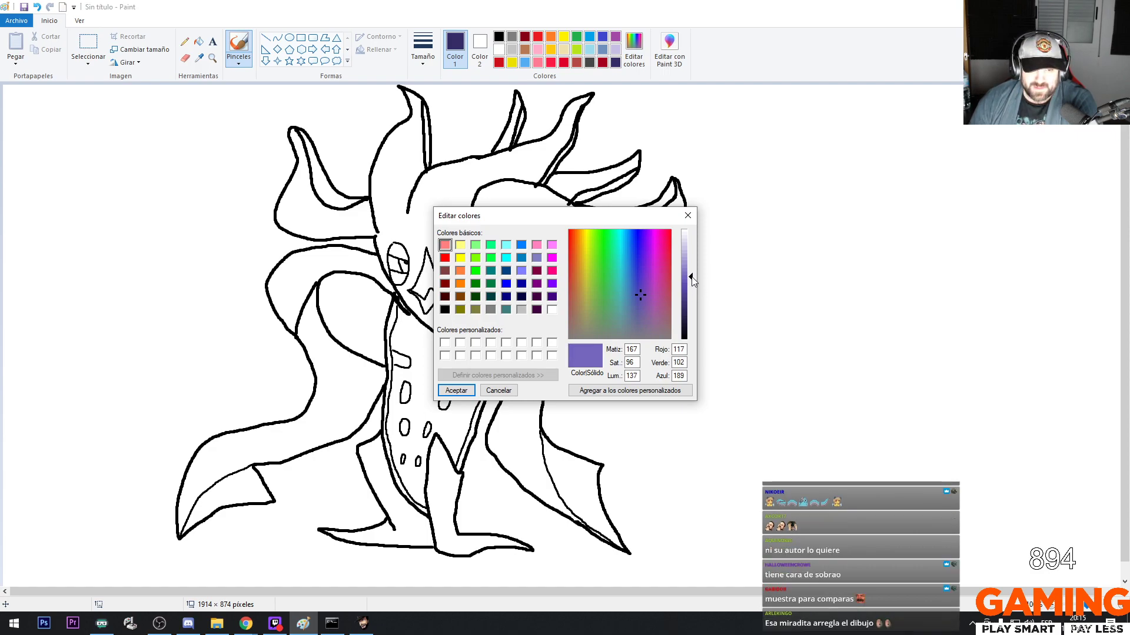
click(464, 384)
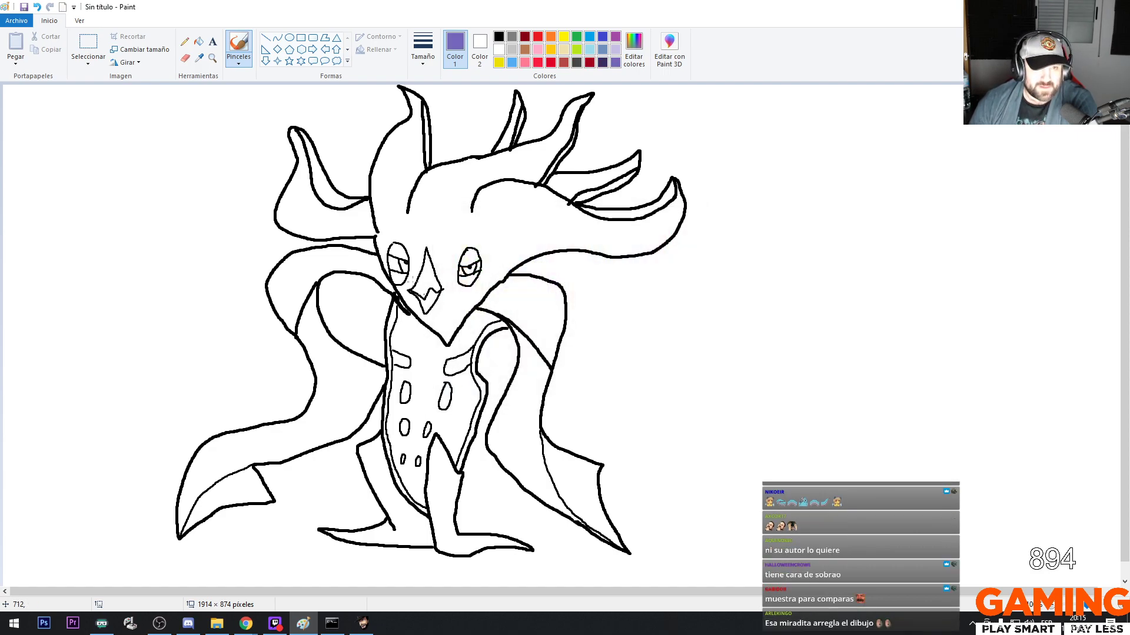
Fill the head, its tentacles and the lower strip of the small right-hand tentacle with the custom purple
click(197, 45)
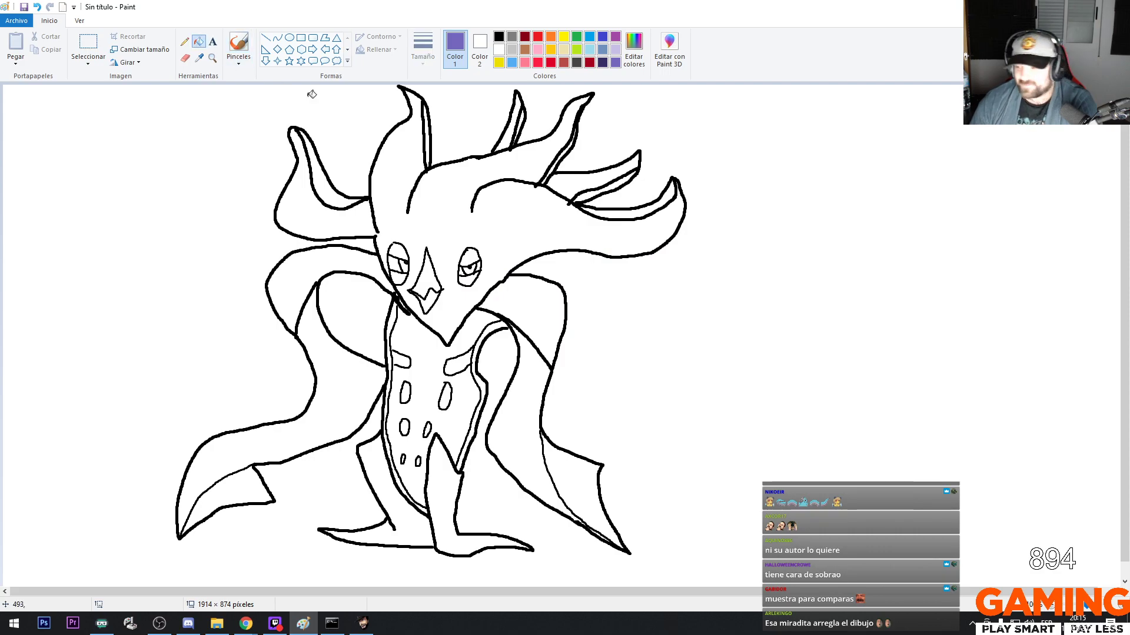
click(528, 235)
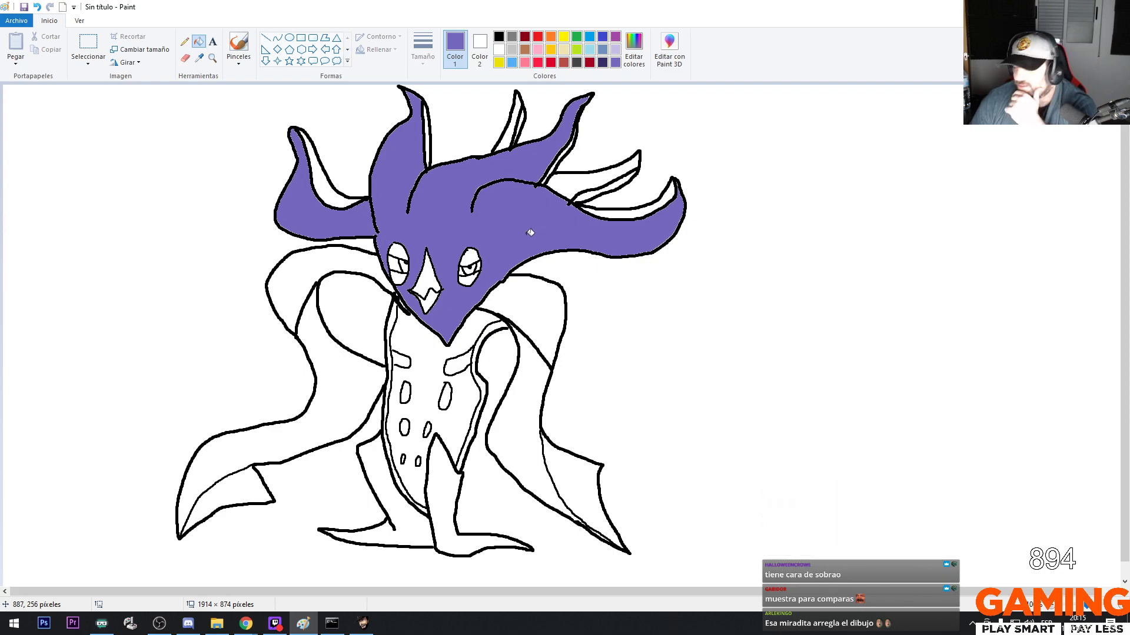
click(587, 195)
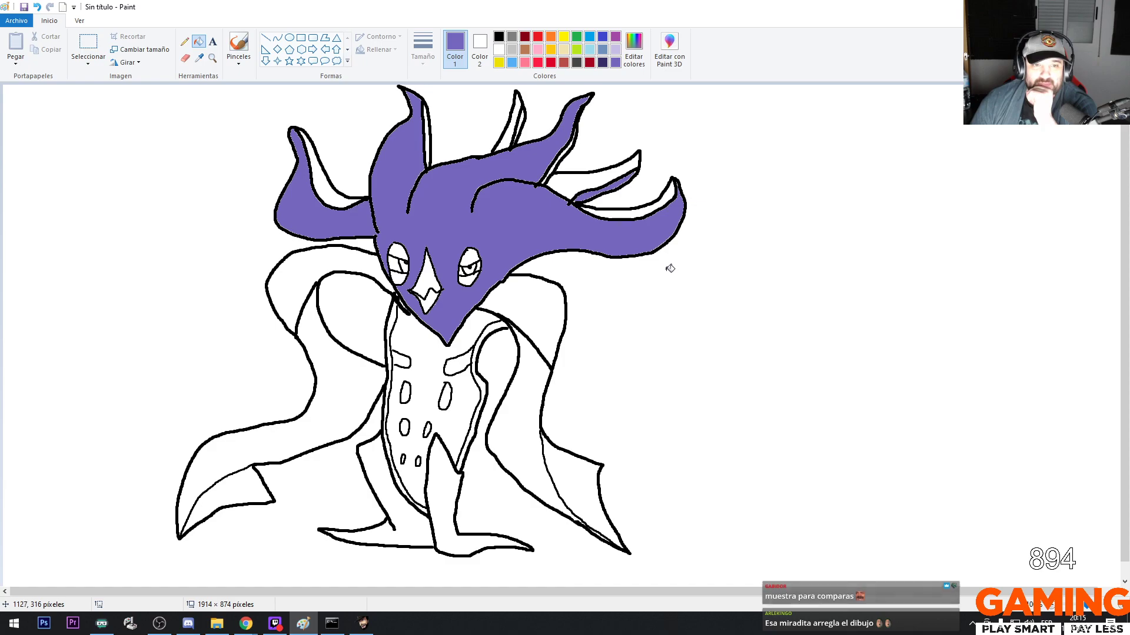
Fill the right arm's long inner section and the narrow bands along both sides of the torso with lavender
click(615, 50)
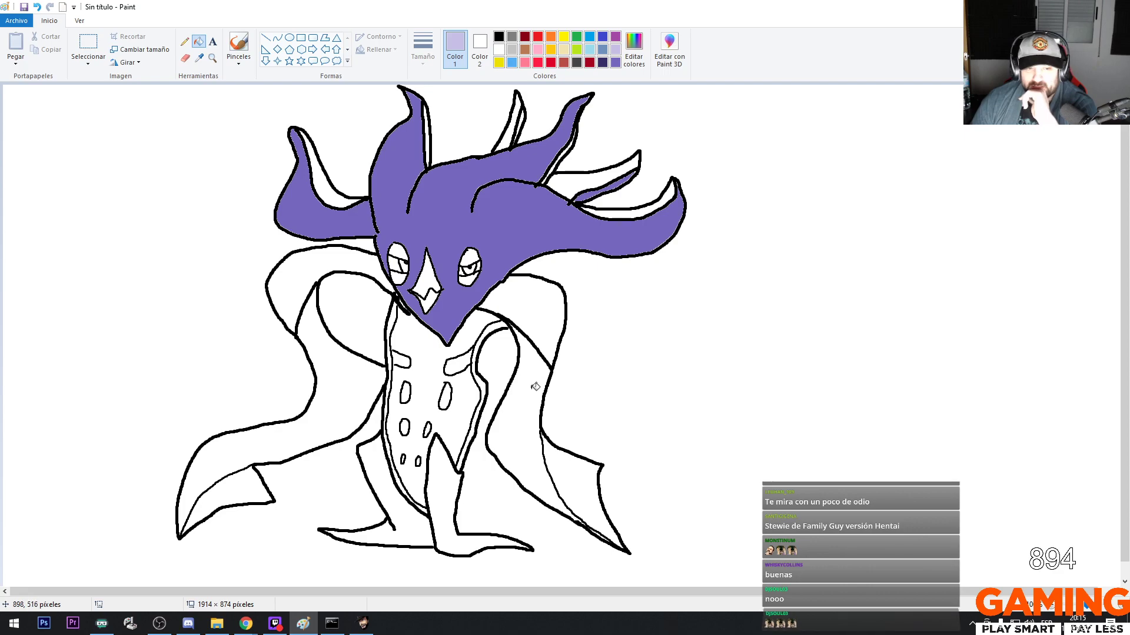
click(530, 429)
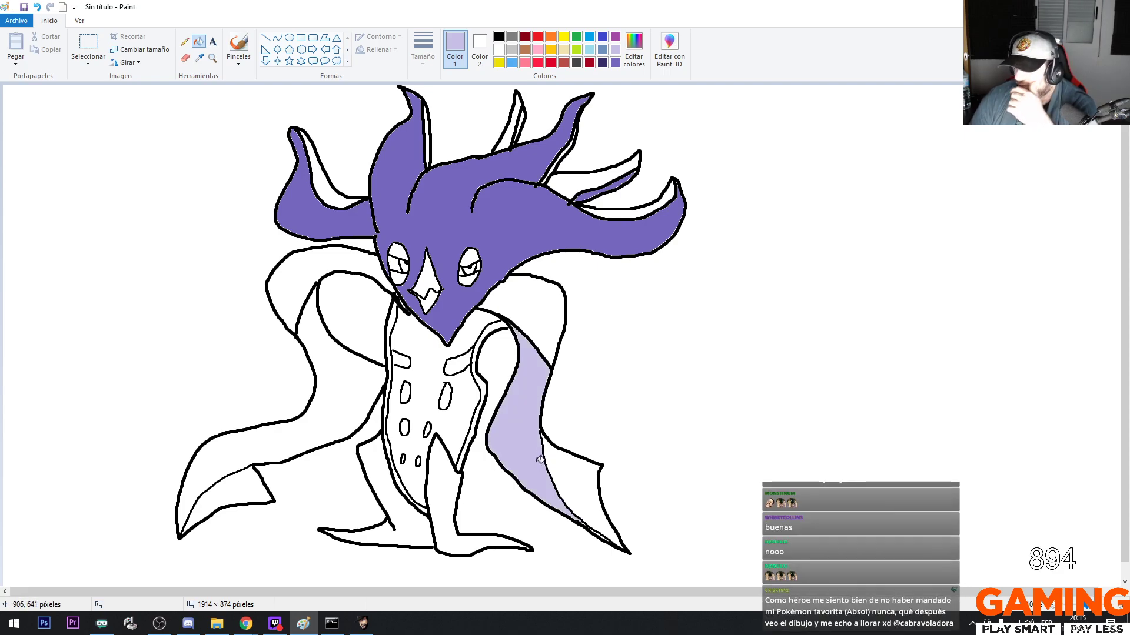
click(478, 435)
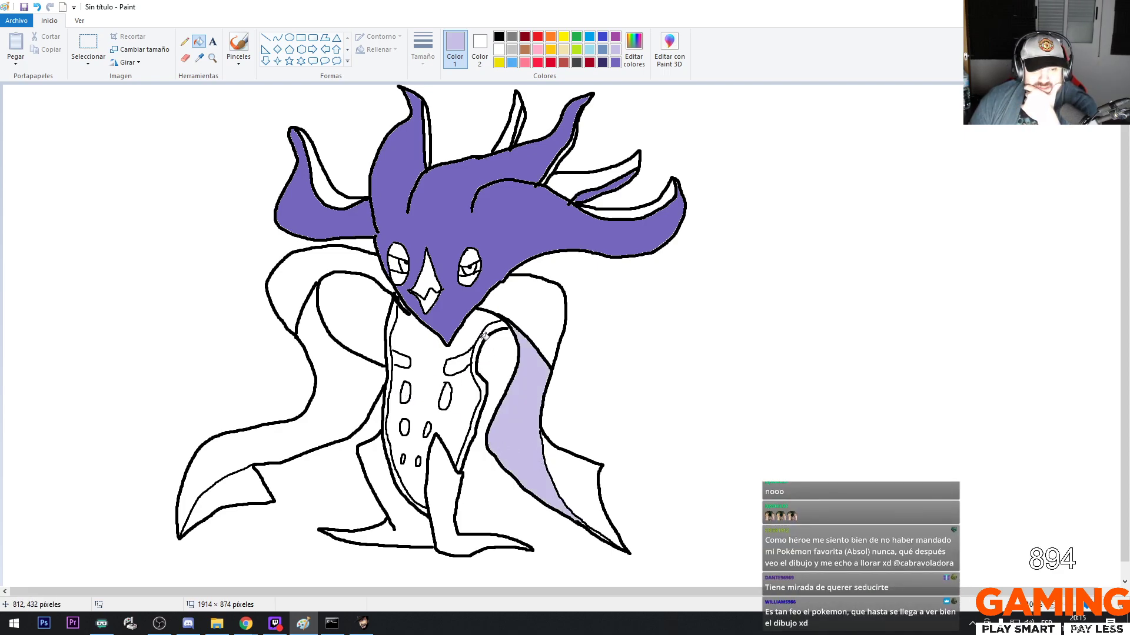
click(394, 324)
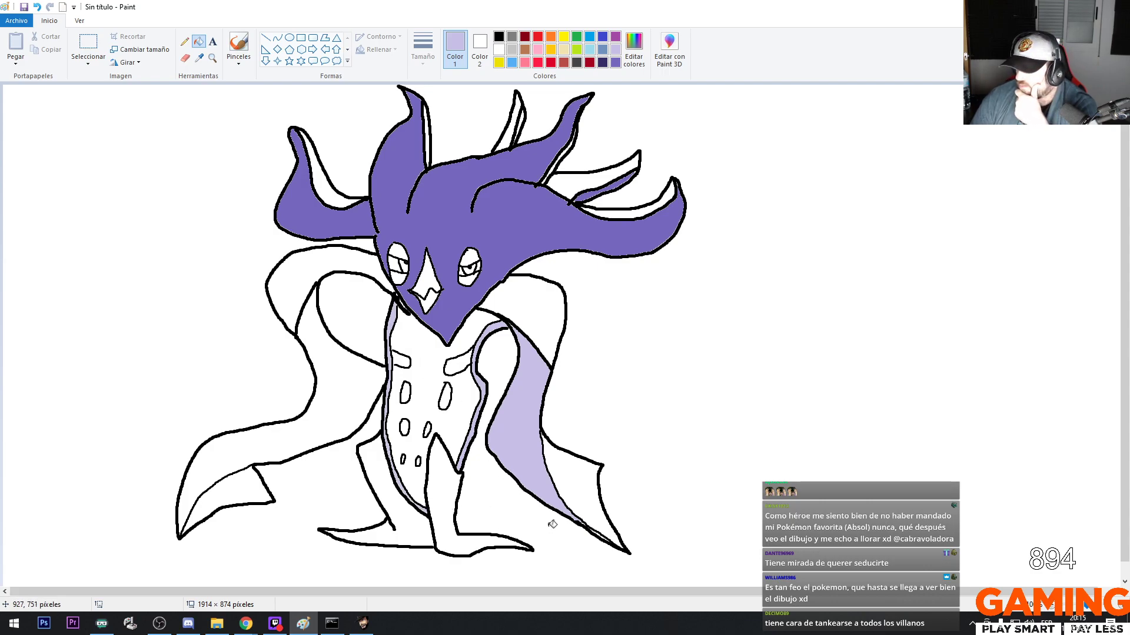
Fill the upper lids and lower areas of both eyes with lavender
click(473, 254)
click(471, 278)
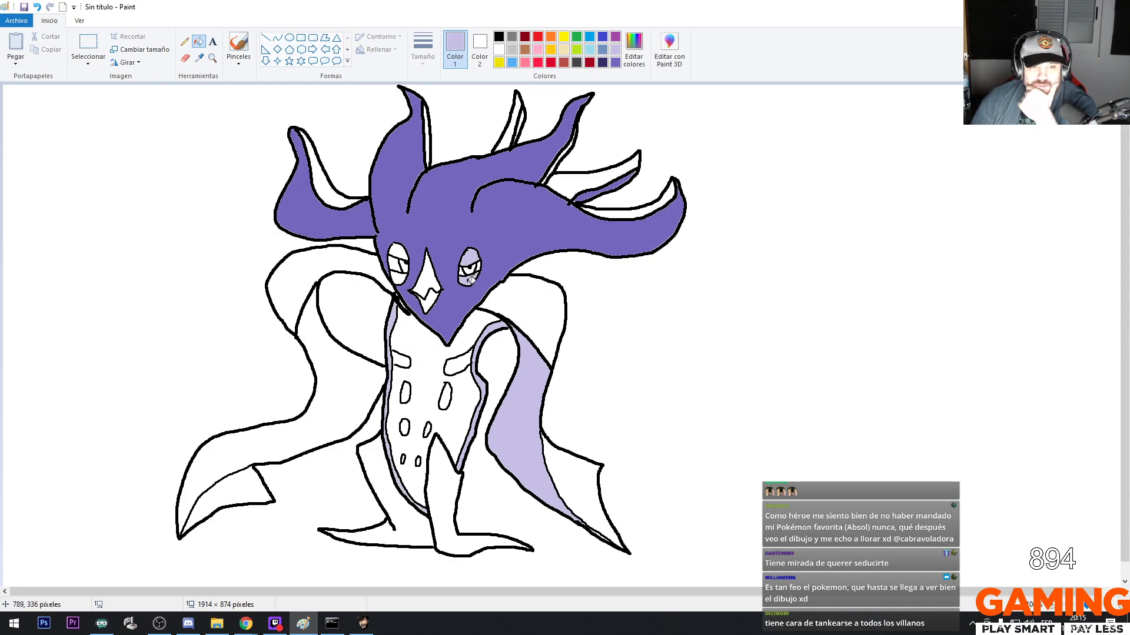
click(397, 249)
click(399, 274)
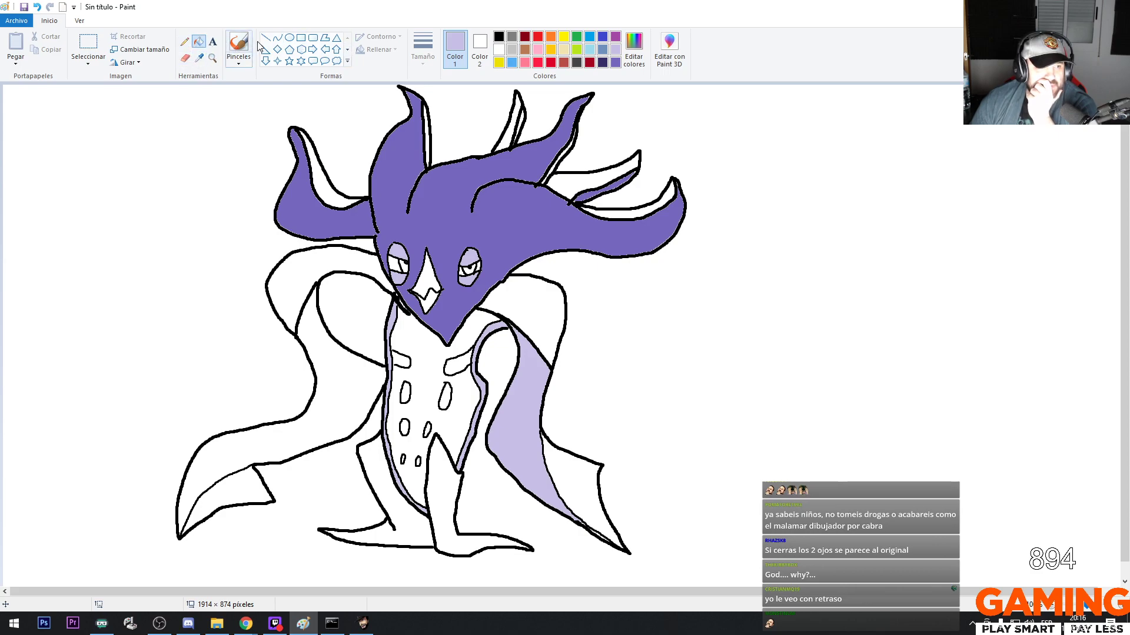
Draw a lavender boundary across the left arm above its flared tip and fill the section beyond it with lavender
click(239, 44)
click(499, 37)
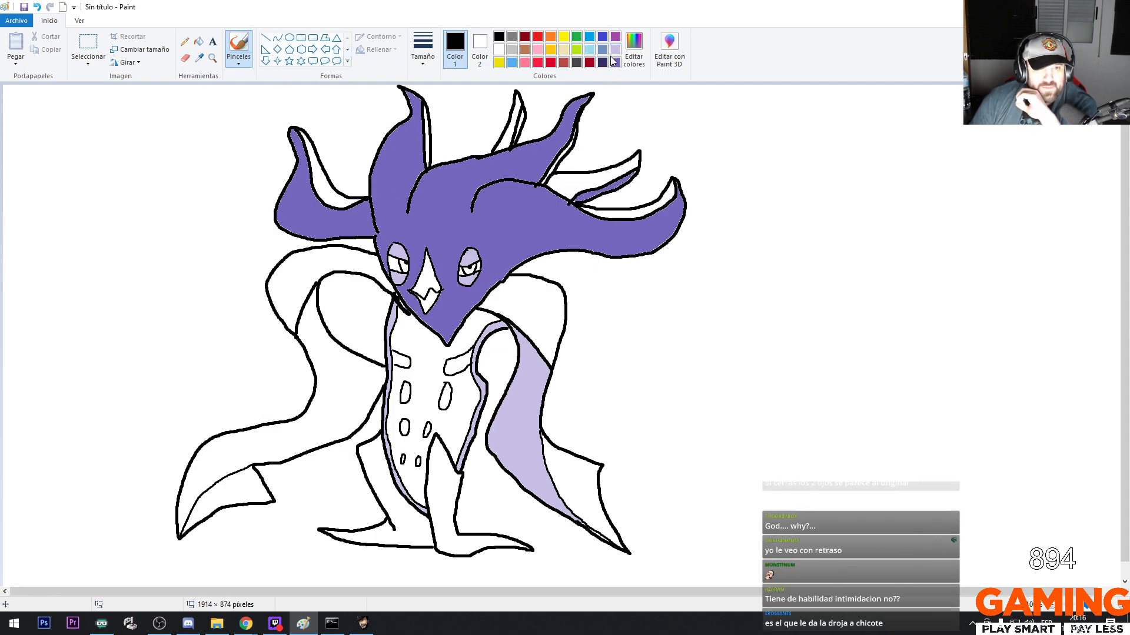
scroll(609, 62, down, 1)
scroll(612, 61, up, 1)
click(615, 49)
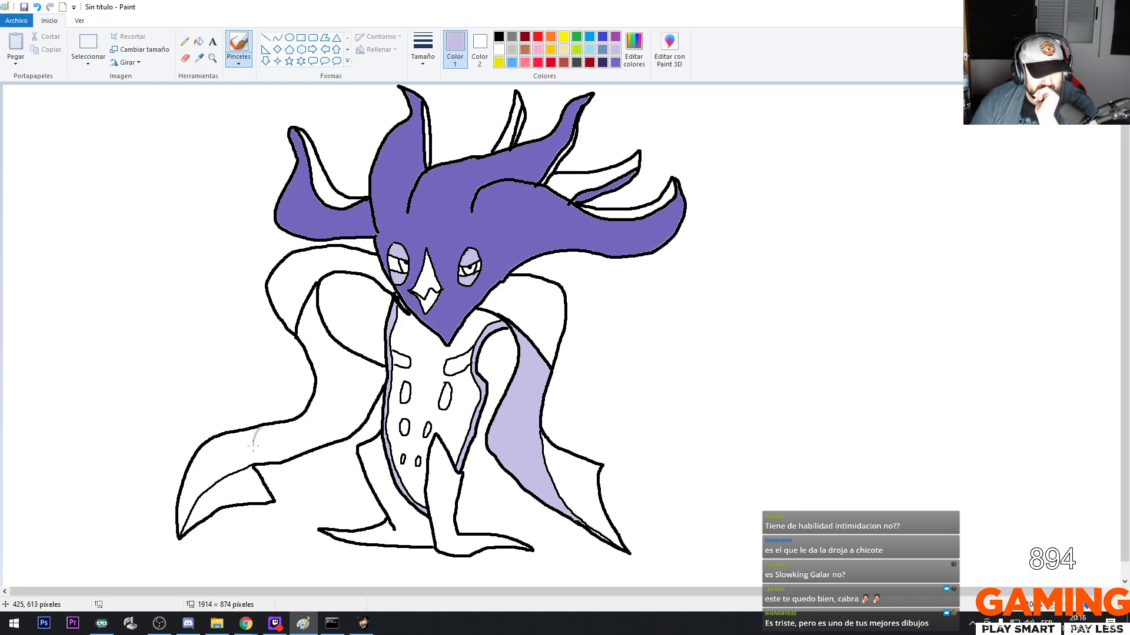
click(199, 41)
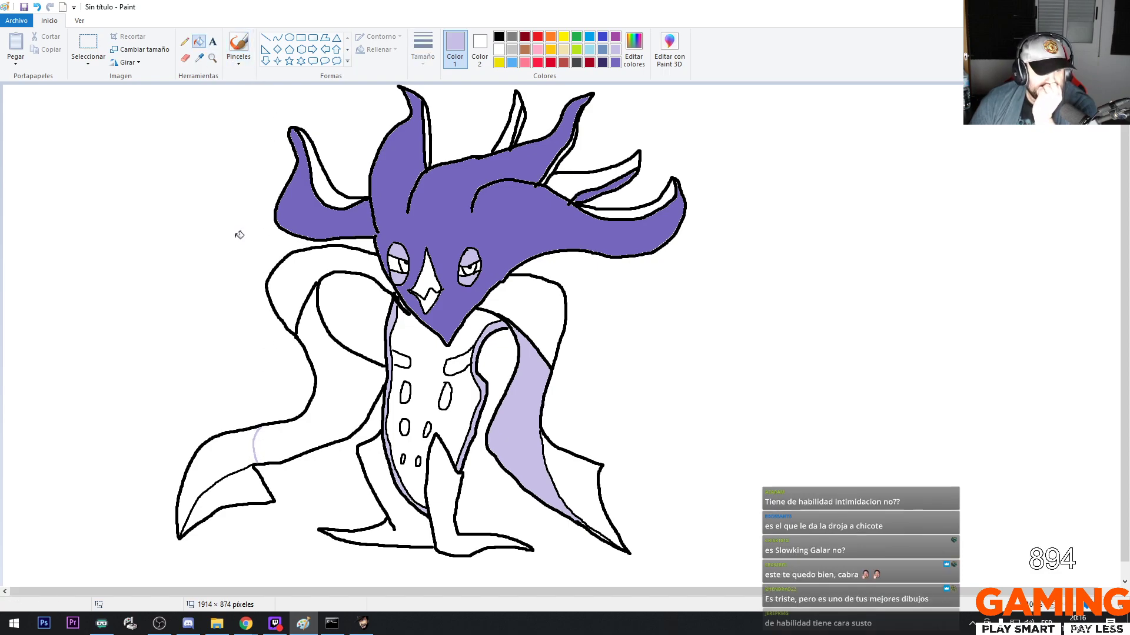
click(229, 464)
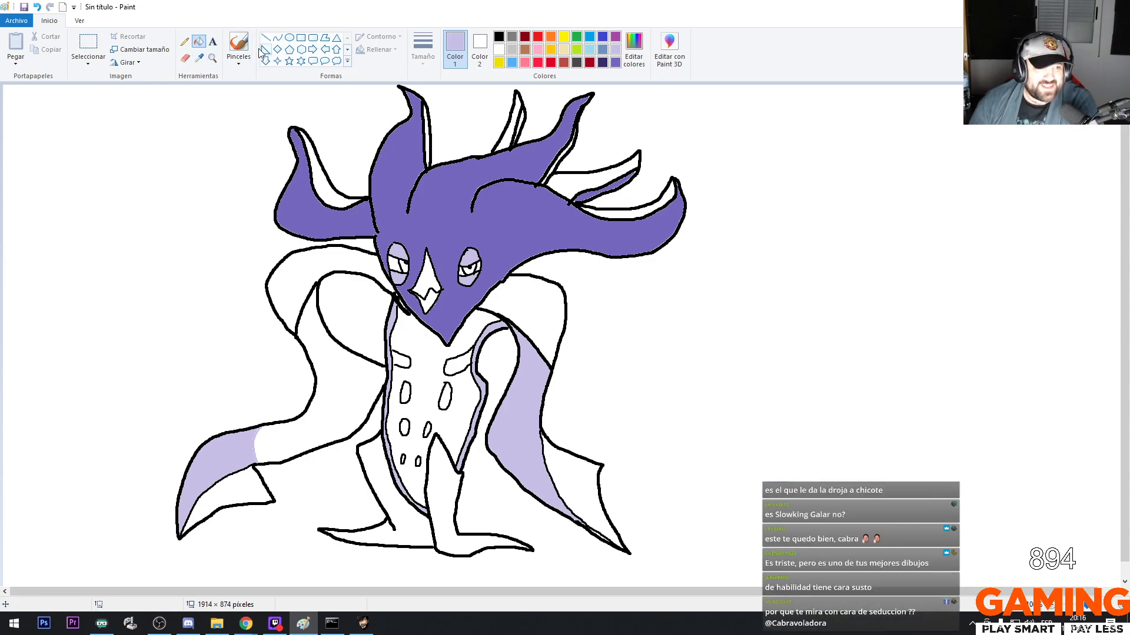
Try to shade the top of the left arm's front section with lavender behind a curved brushed boundary, and undo the fill
click(239, 44)
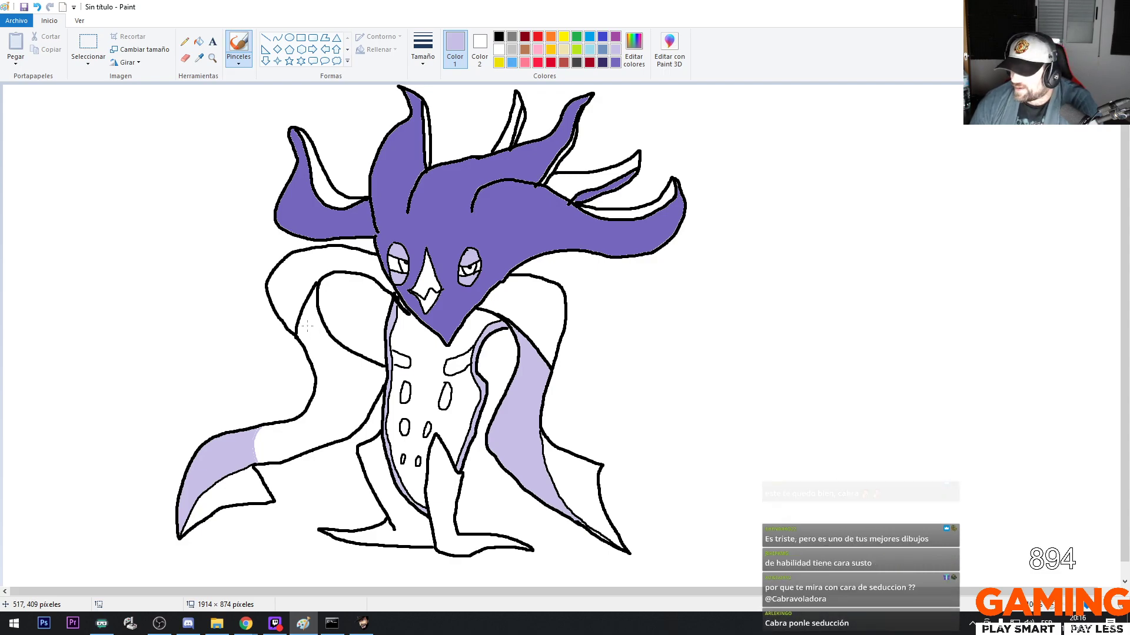
drag(309, 354, 313, 320)
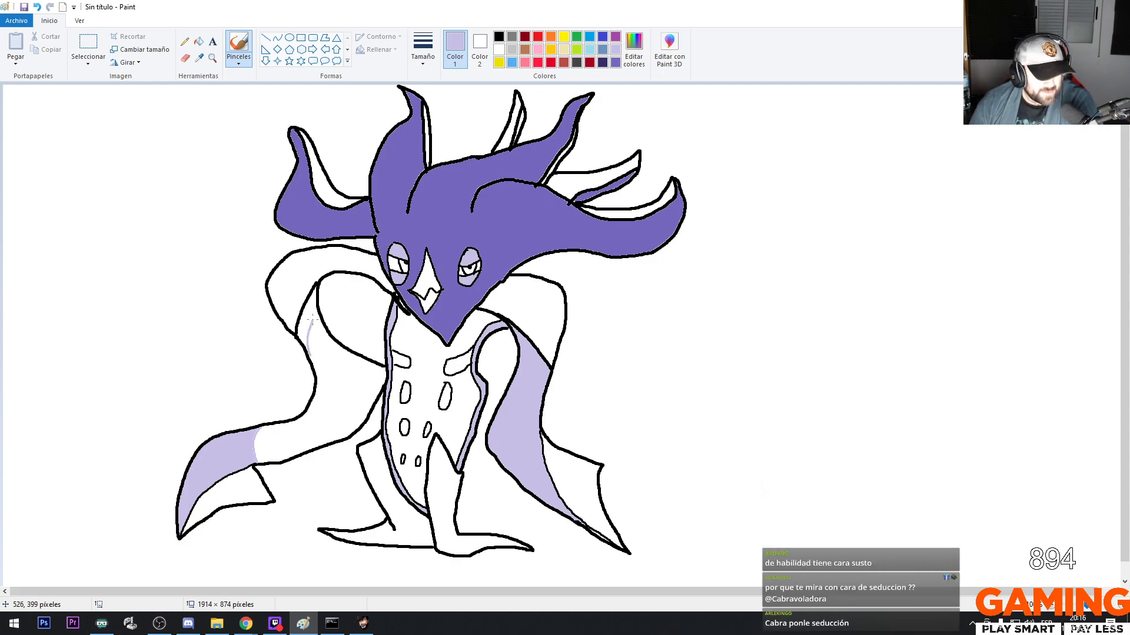
click(199, 41)
click(310, 309)
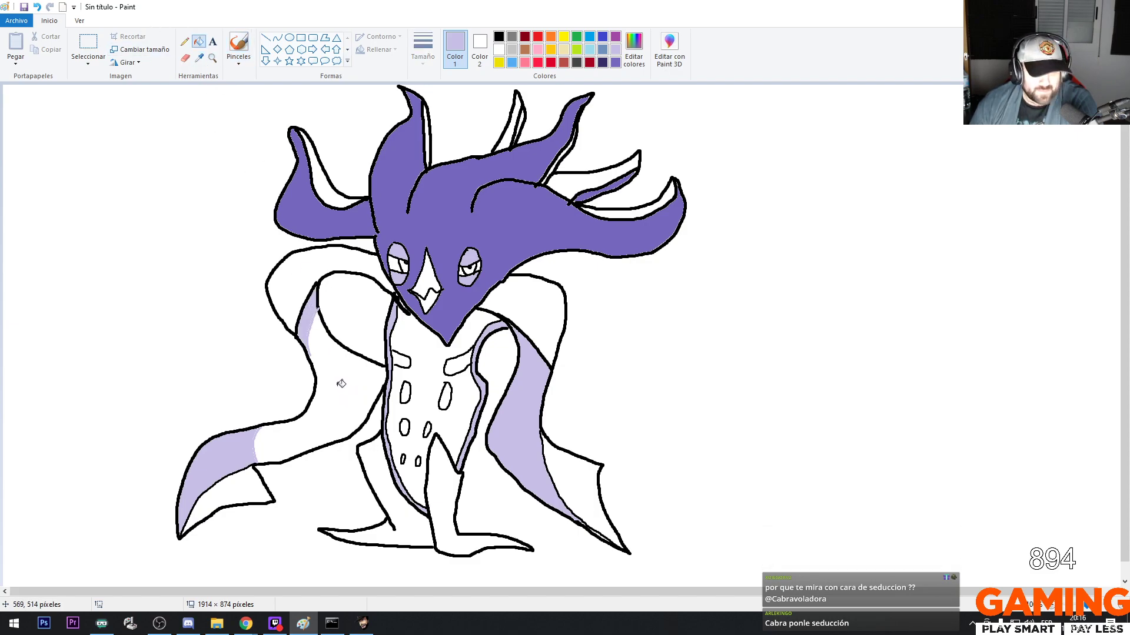
click(36, 7)
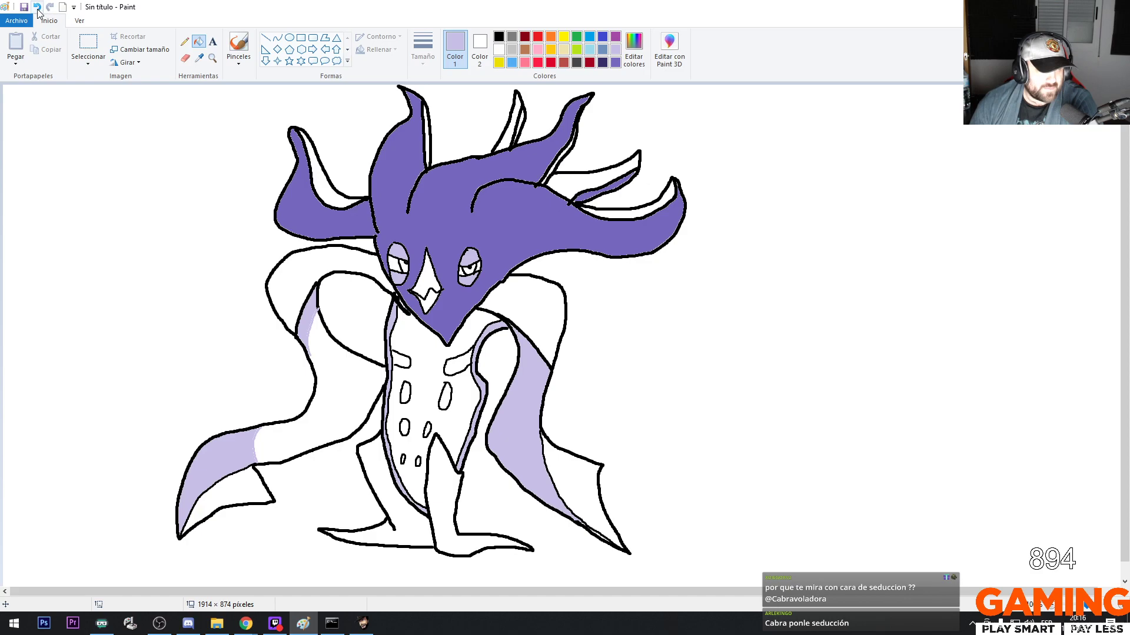
Redraw the lavender boundary at the left arm's upper bend, fill the sliver with lavender and the arm's middle section with light gray
click(239, 46)
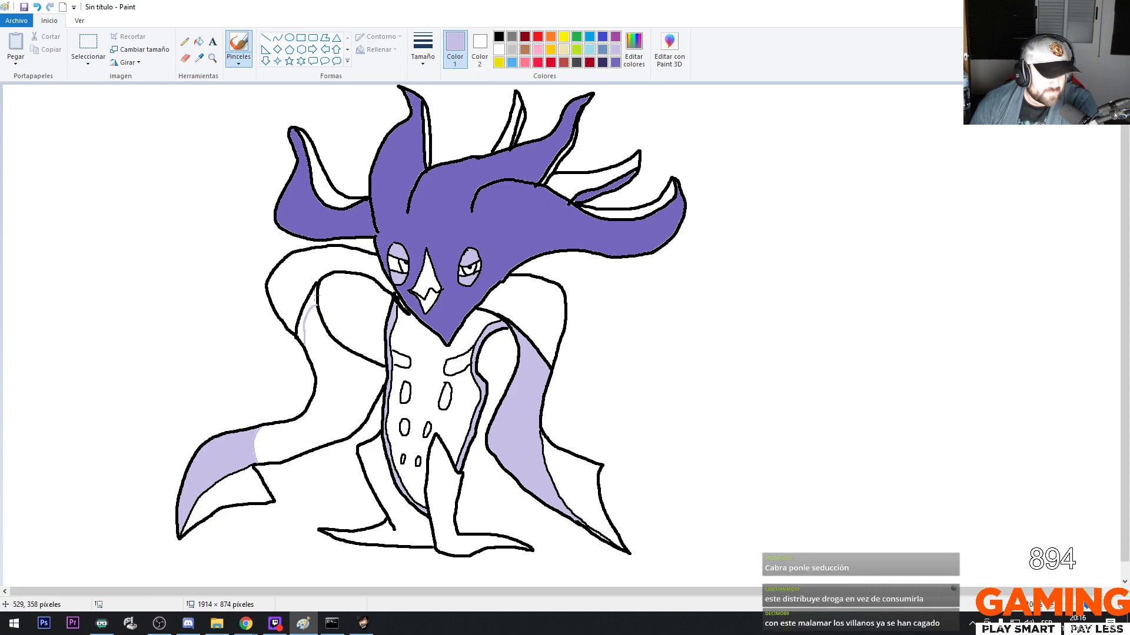
click(37, 6)
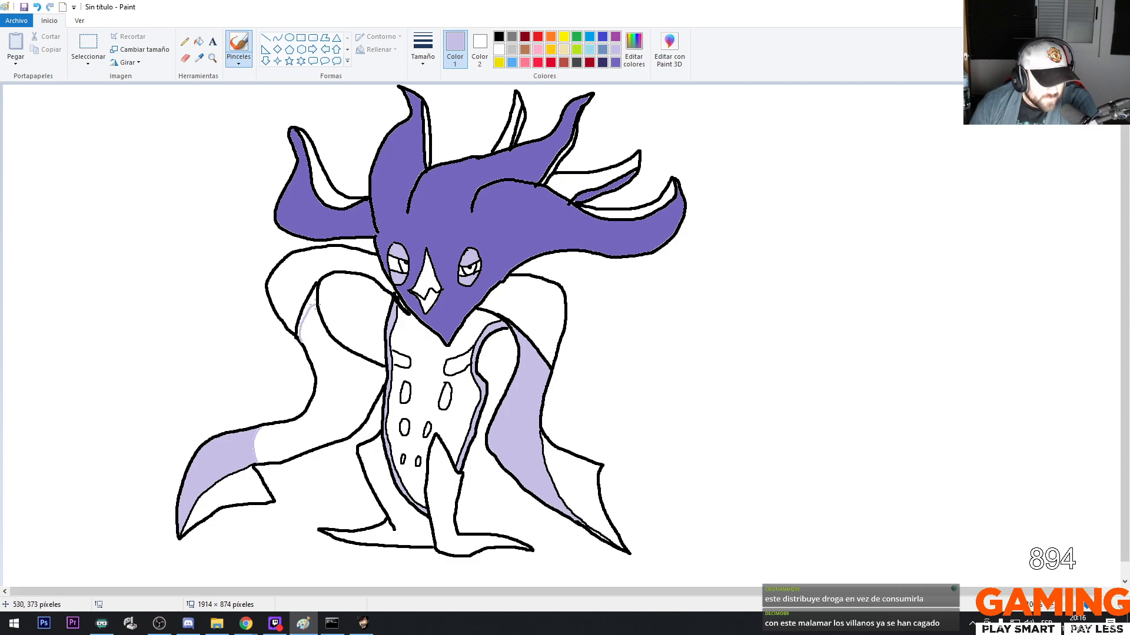
click(199, 42)
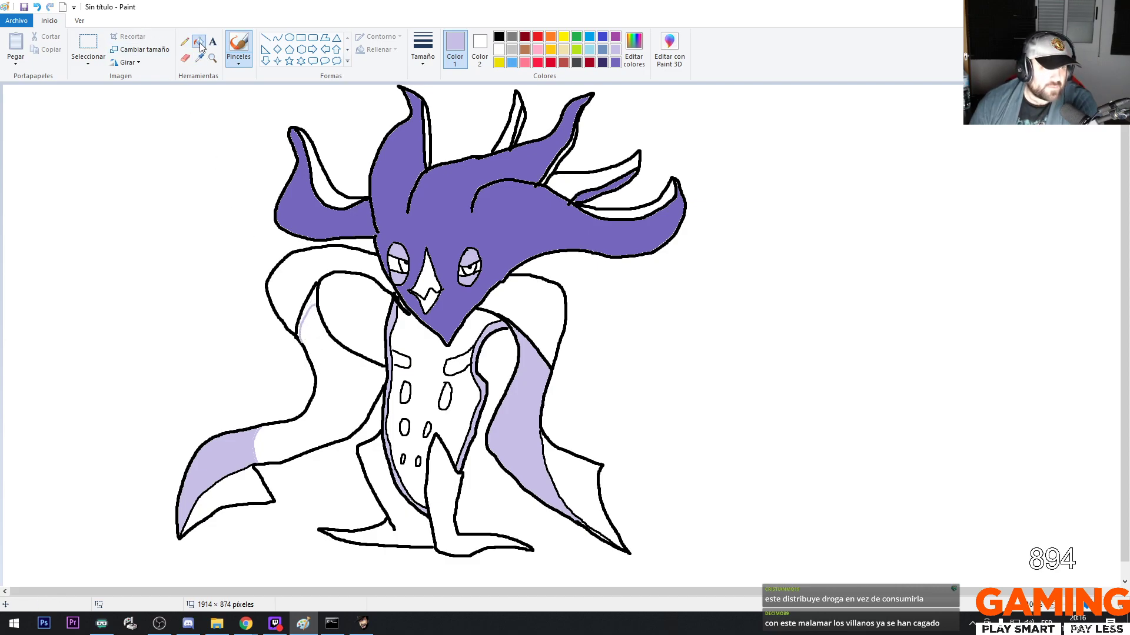
click(314, 301)
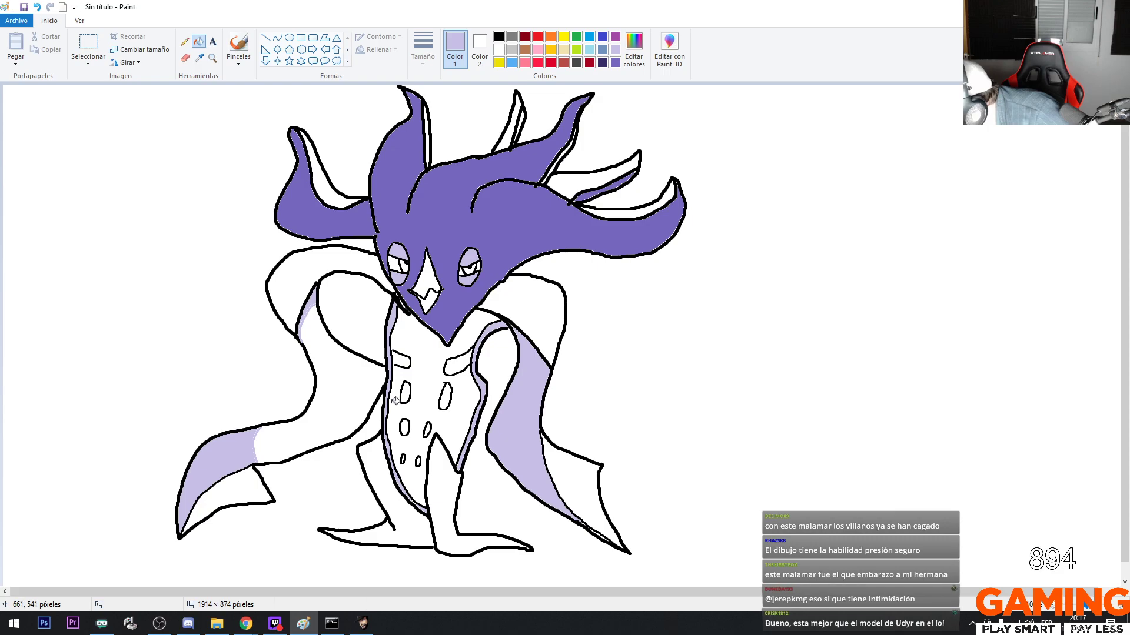
click(511, 50)
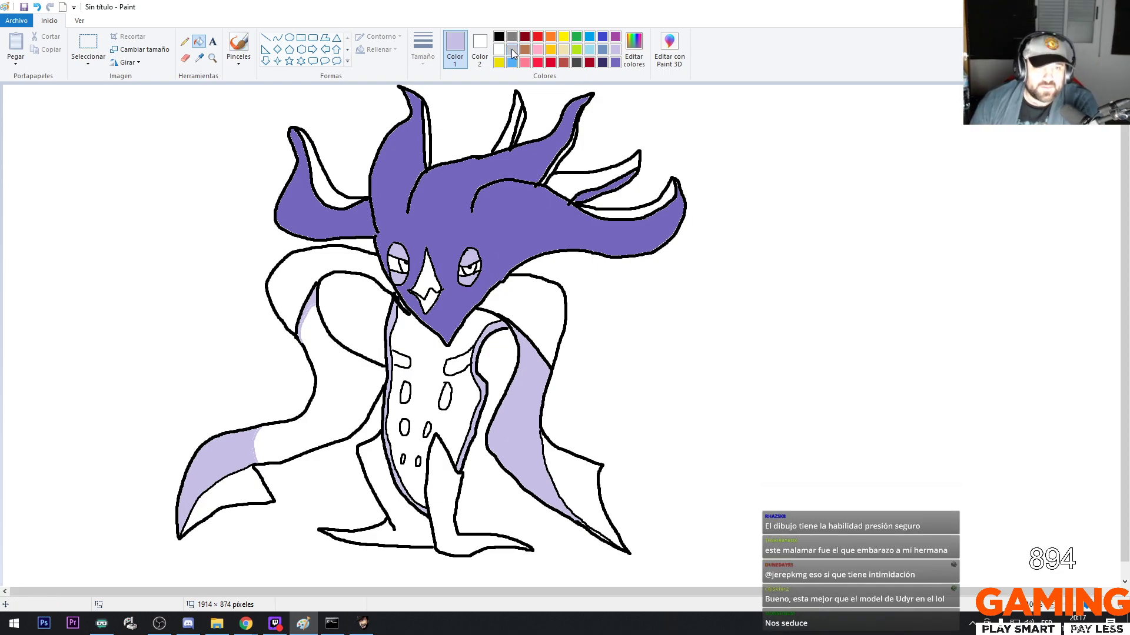
click(320, 332)
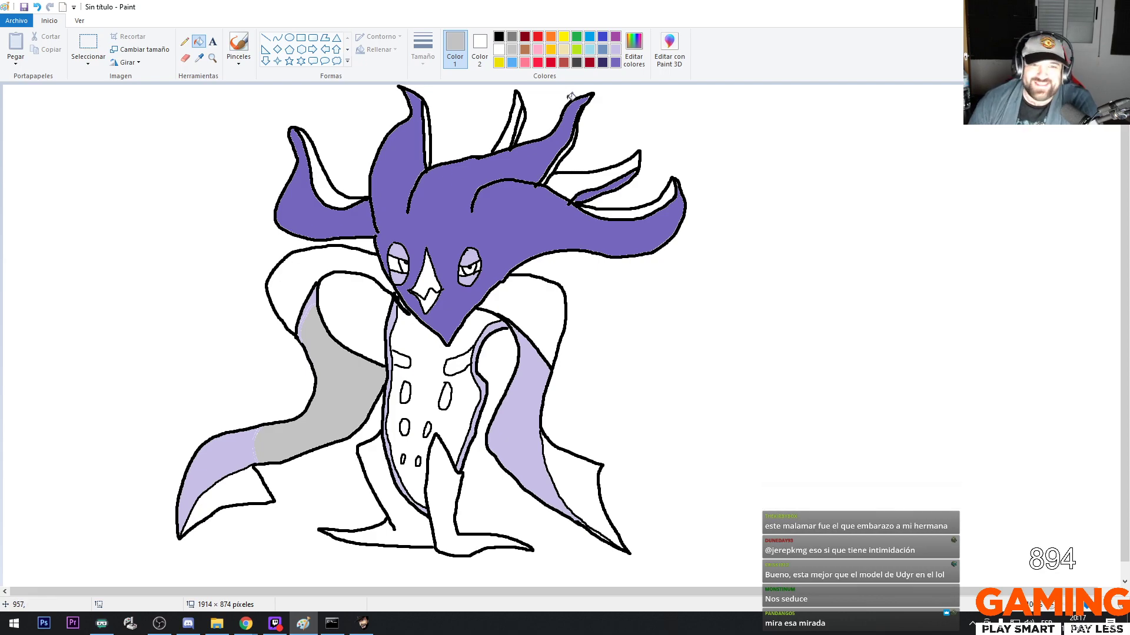
Fill the inner sides of the head tentacles with light turquoise and the thin strip beside the raised right tentacle with the custom purple
click(589, 50)
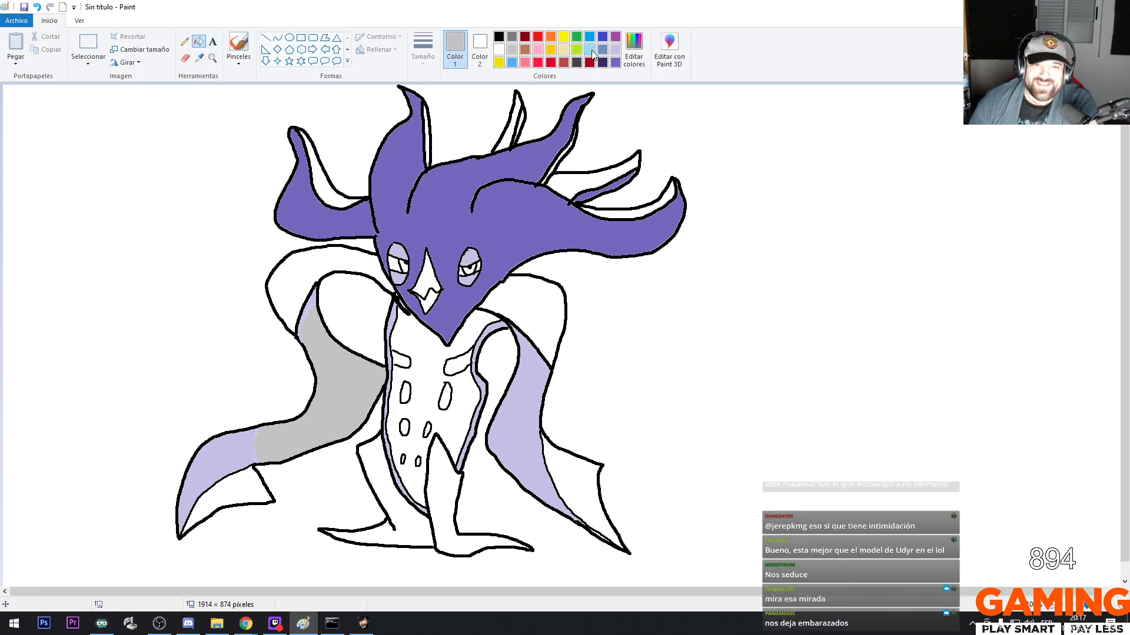
click(601, 177)
click(634, 211)
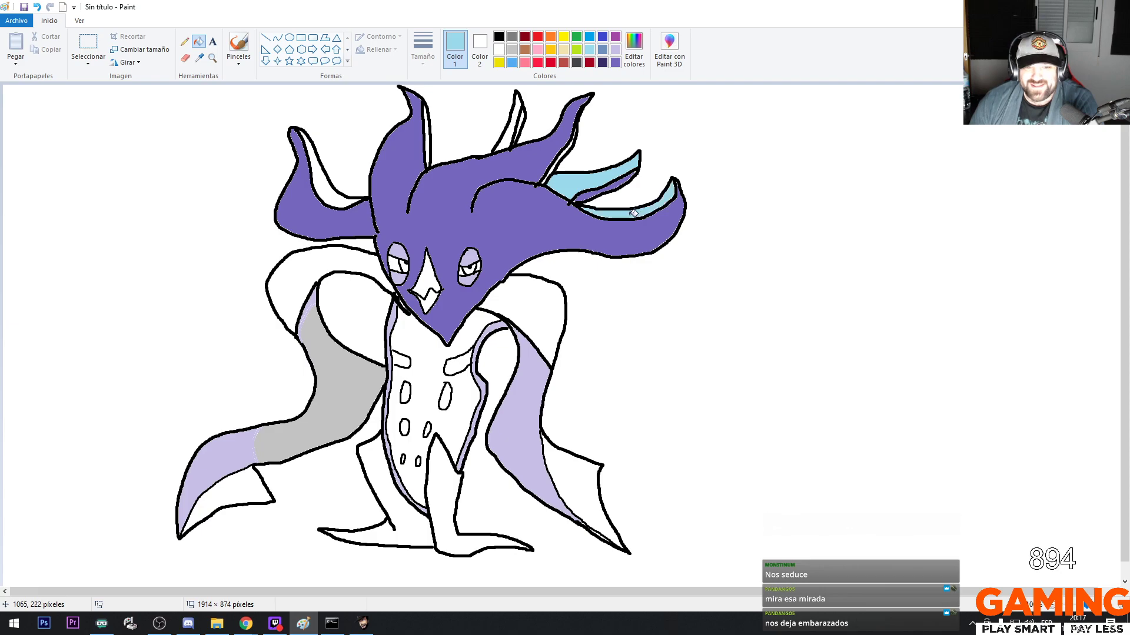
click(510, 137)
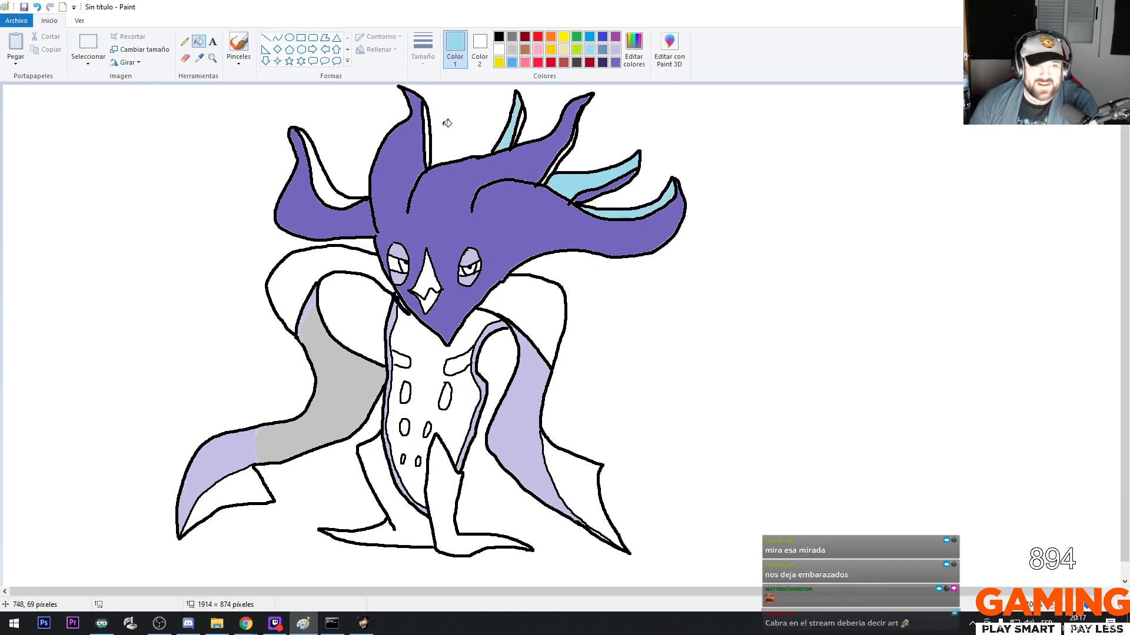
click(318, 167)
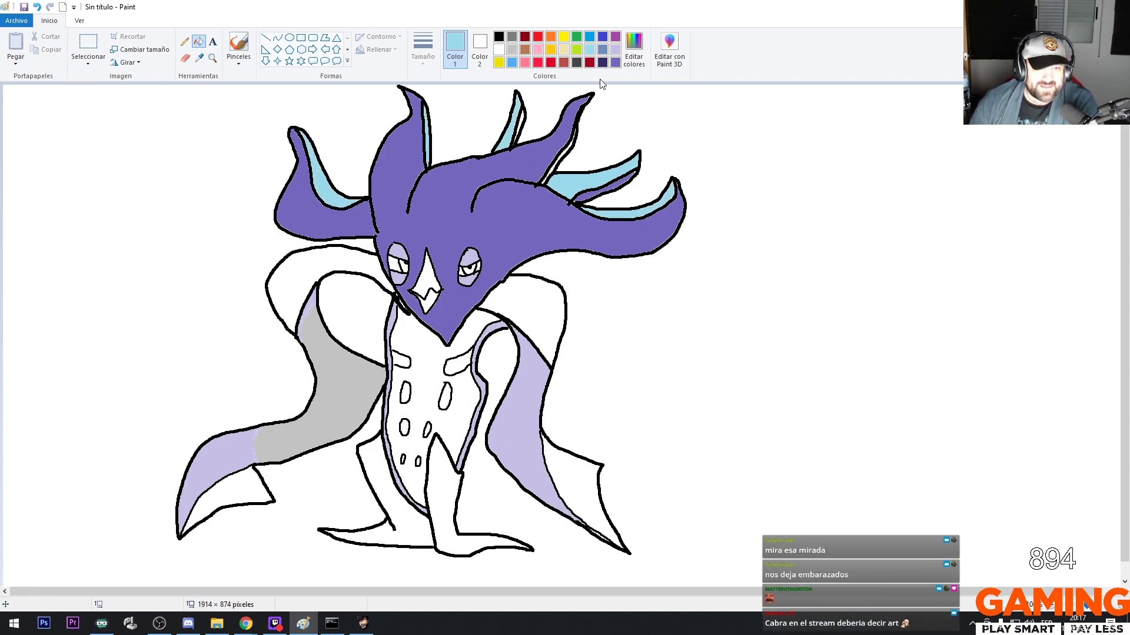
click(614, 63)
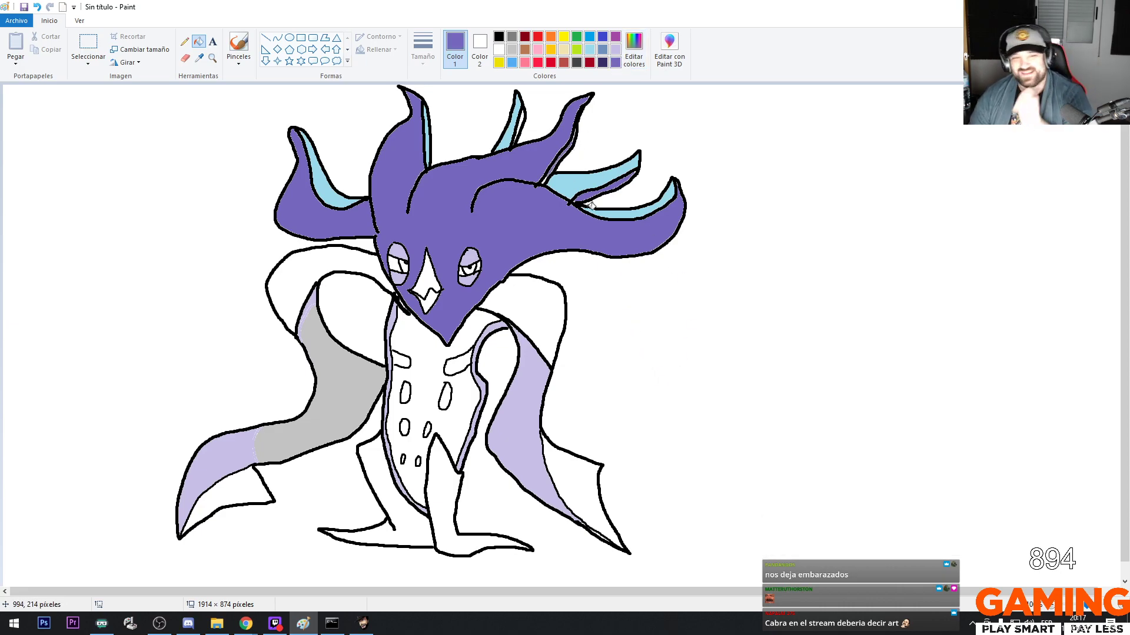
Mix a custom deep pink with red 240, green 0 and blue 120 as the drawing colour
click(538, 62)
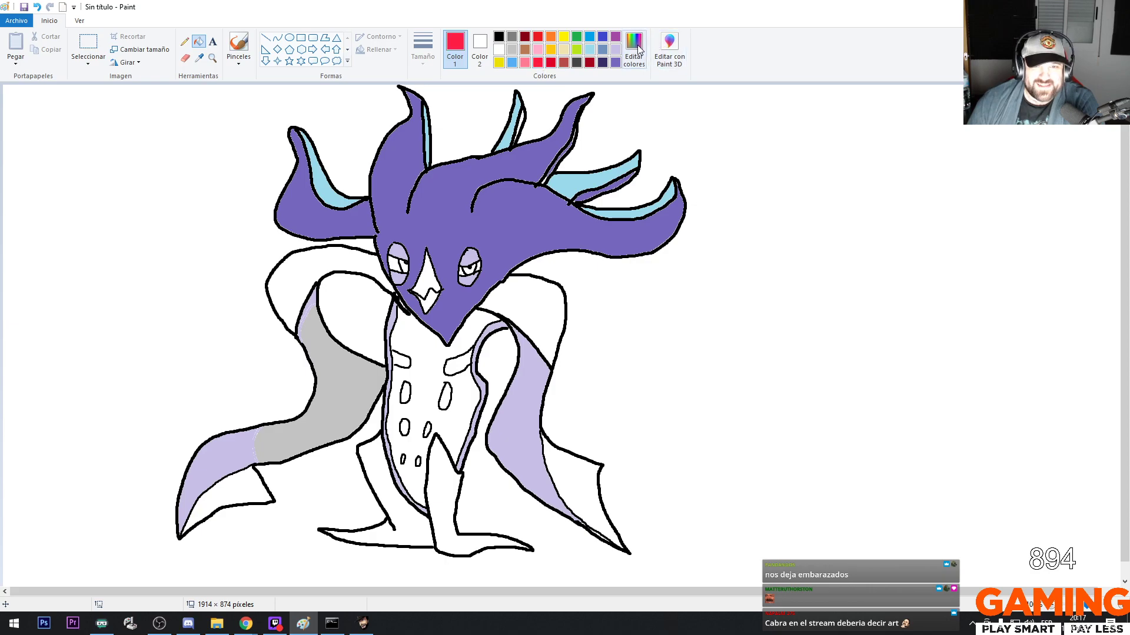
click(633, 50)
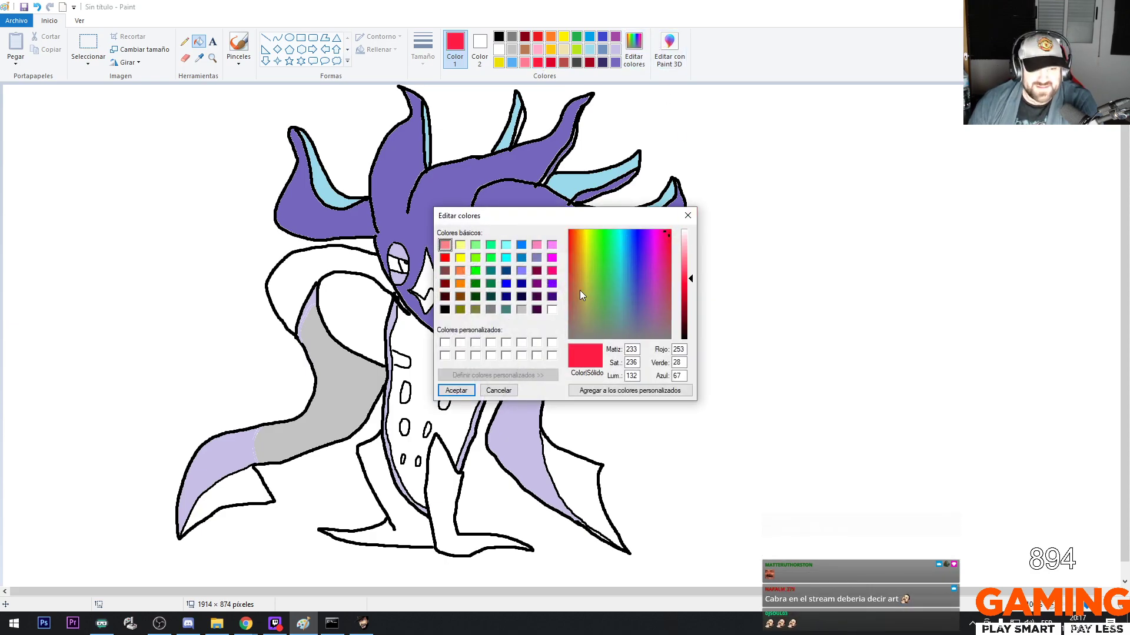
click(552, 271)
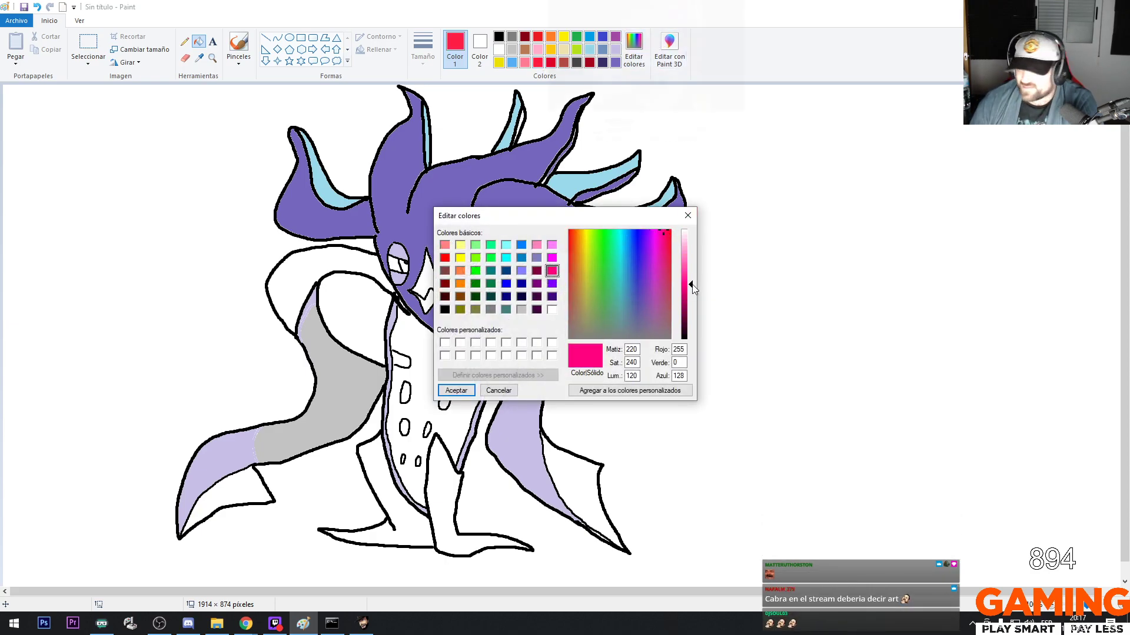
drag(693, 285, 692, 288)
click(660, 237)
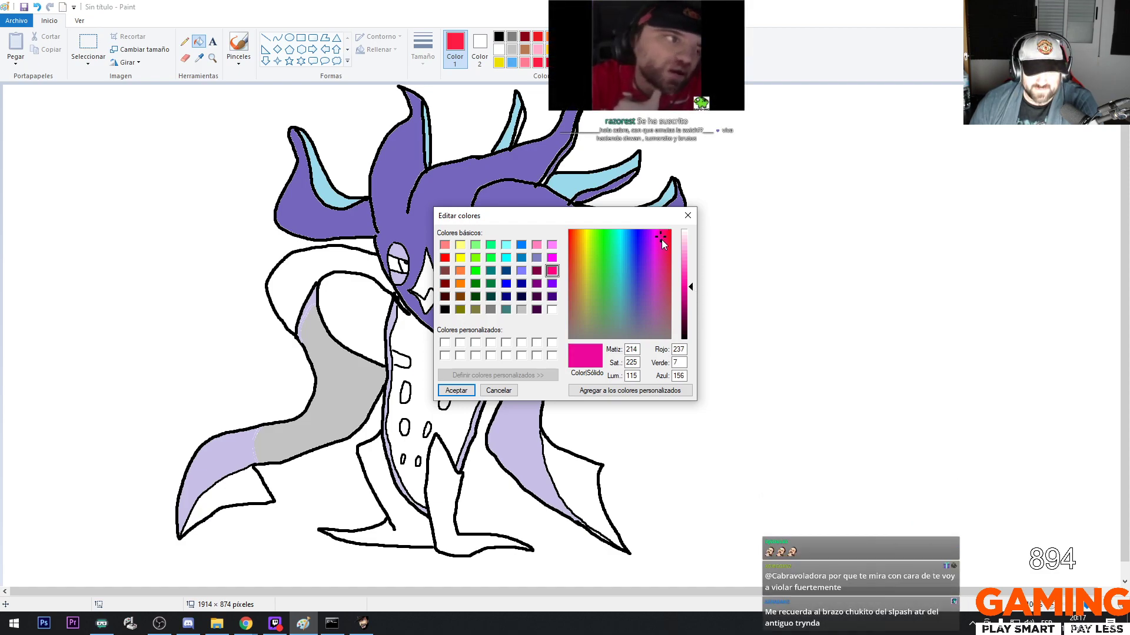
click(665, 236)
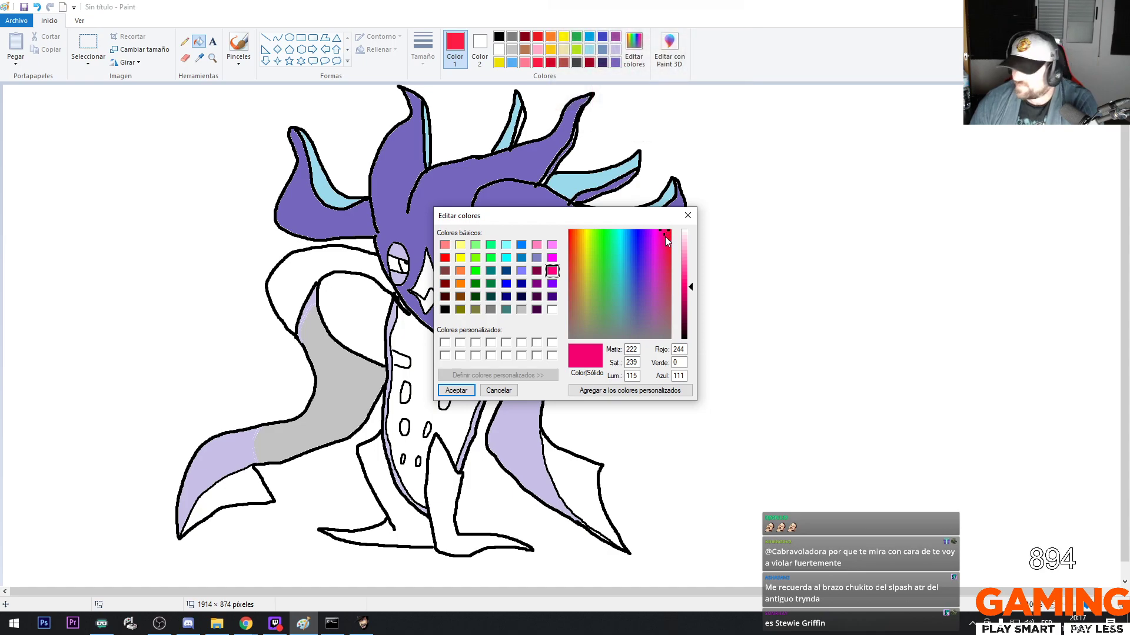
click(664, 239)
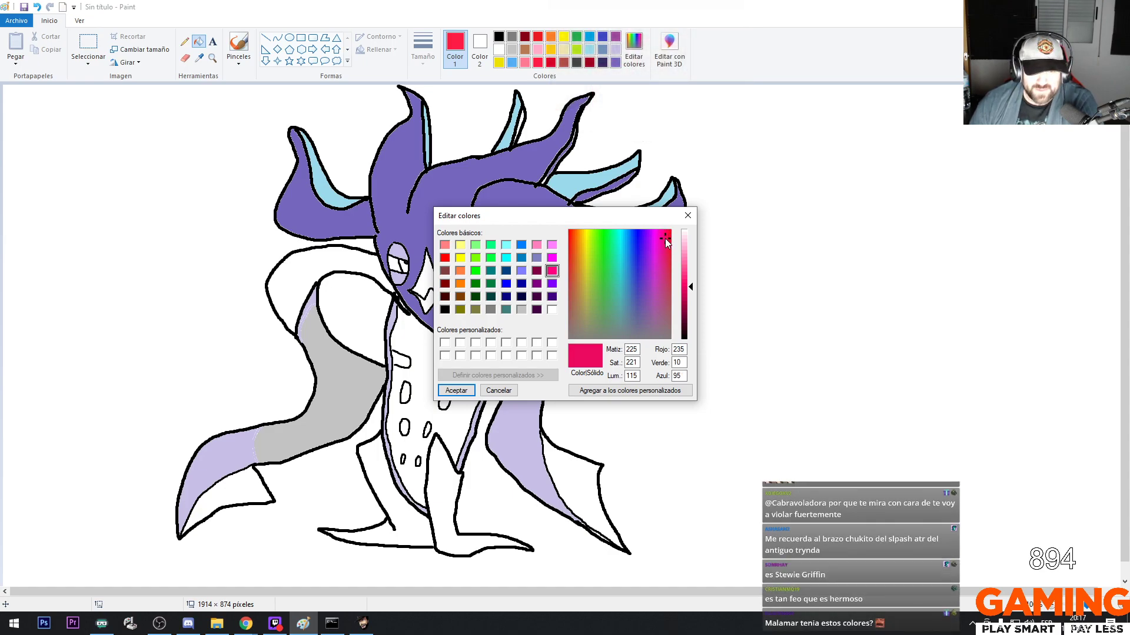
click(692, 290)
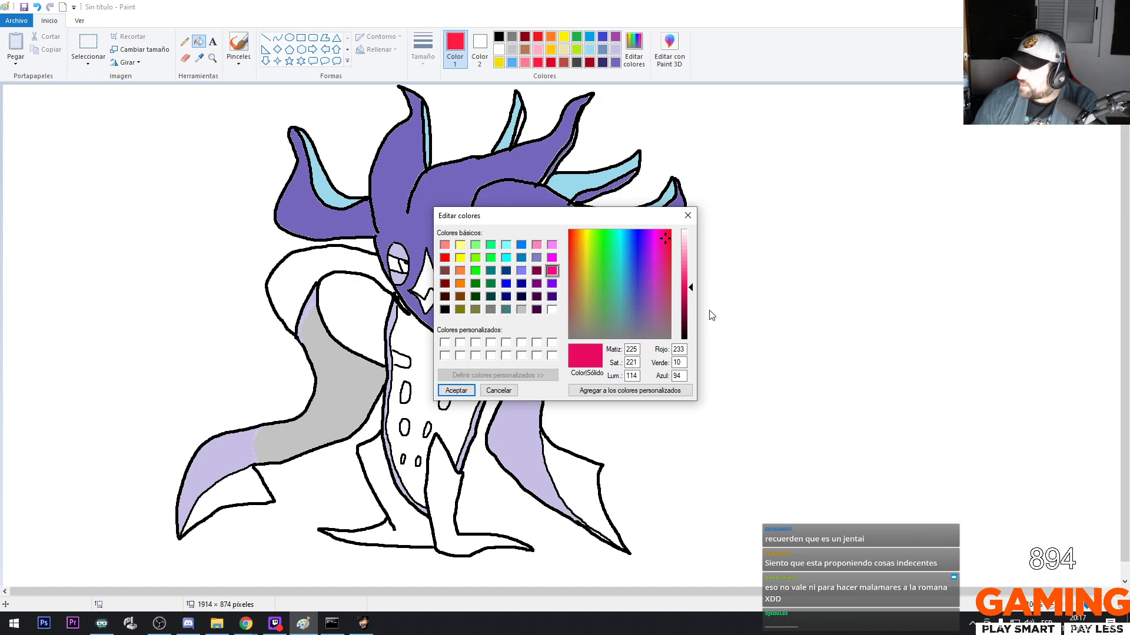
click(553, 270)
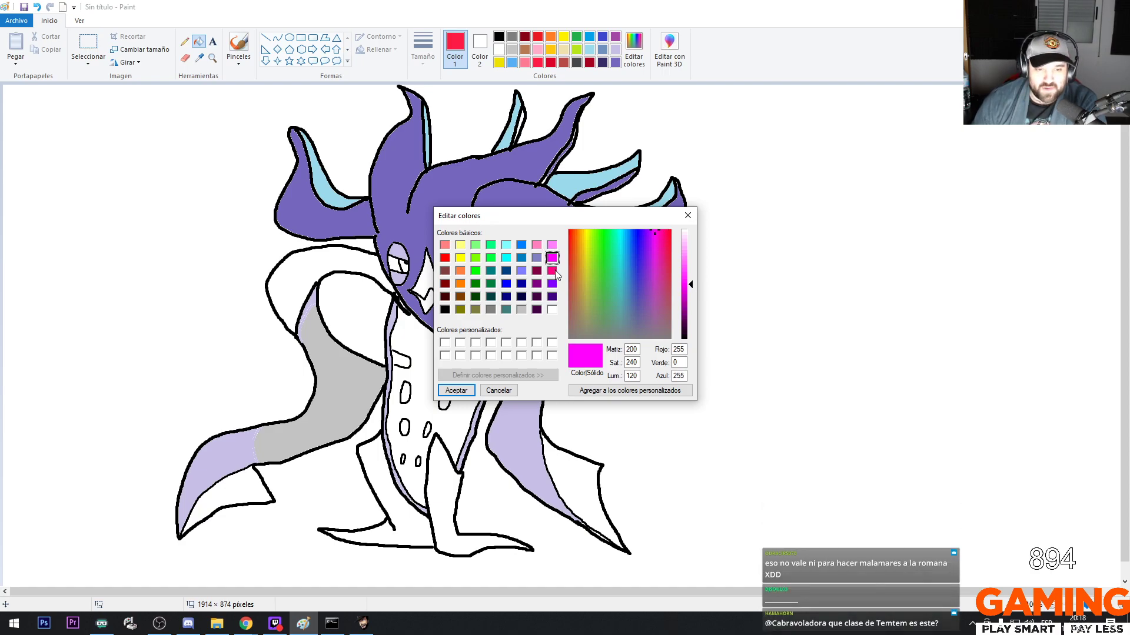
click(552, 283)
click(552, 270)
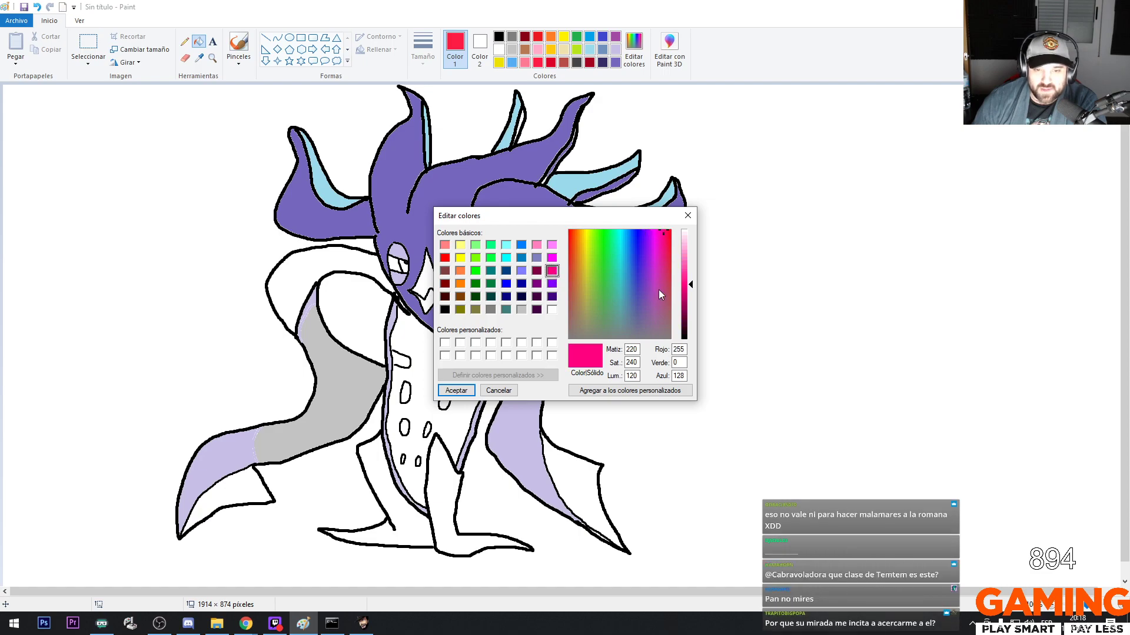
click(691, 288)
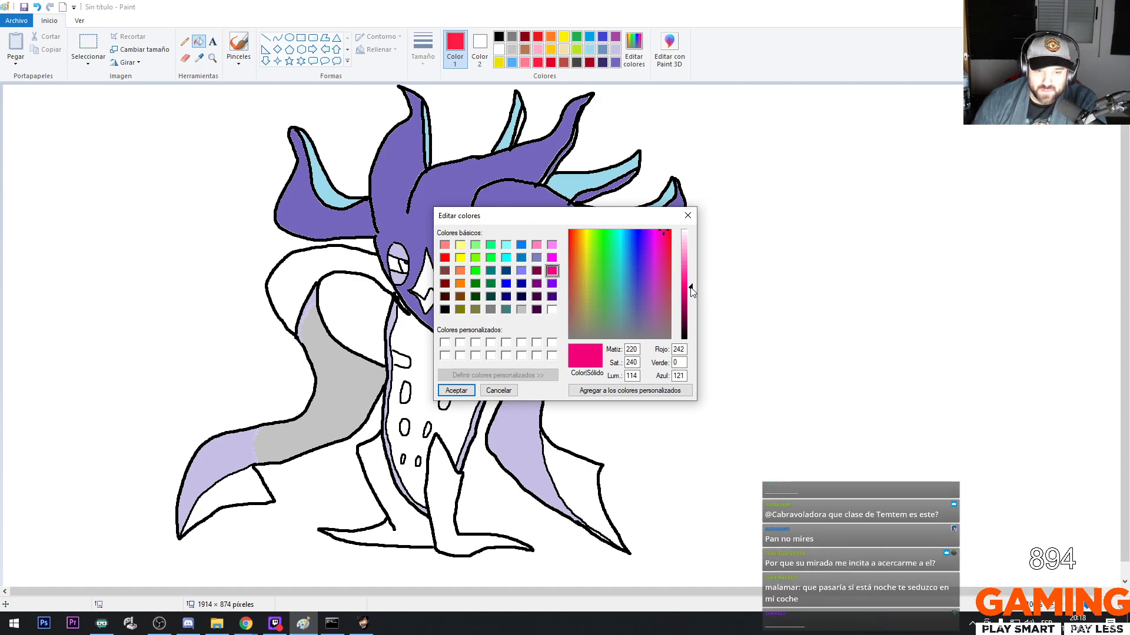
click(691, 292)
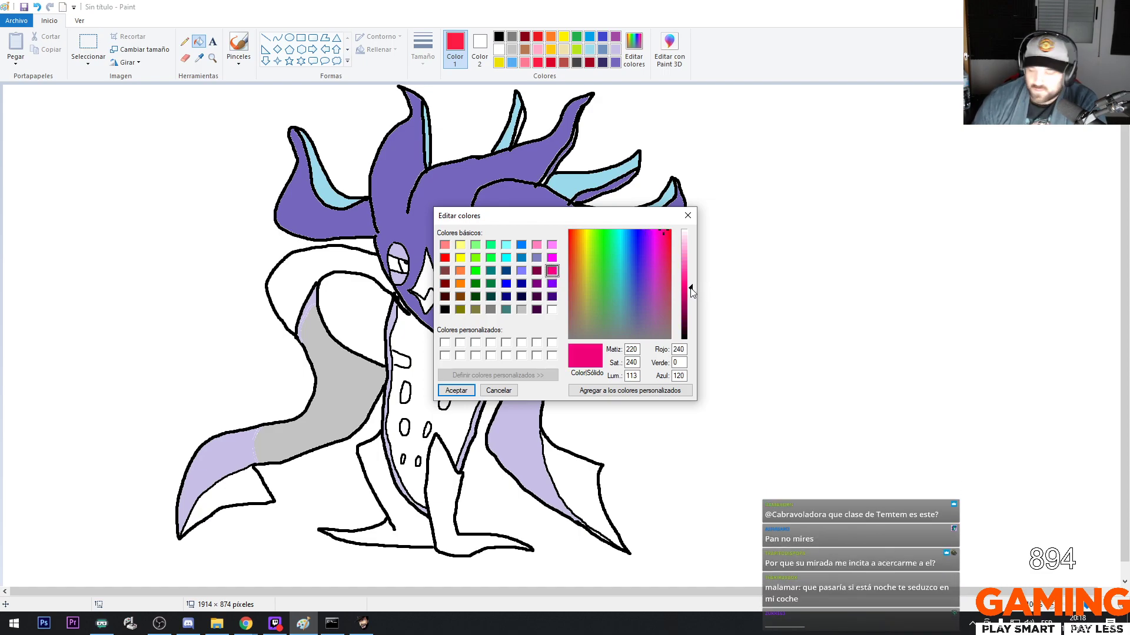
click(456, 391)
Fill the upper sections of both arms and the beak with the custom pink
click(495, 296)
click(310, 261)
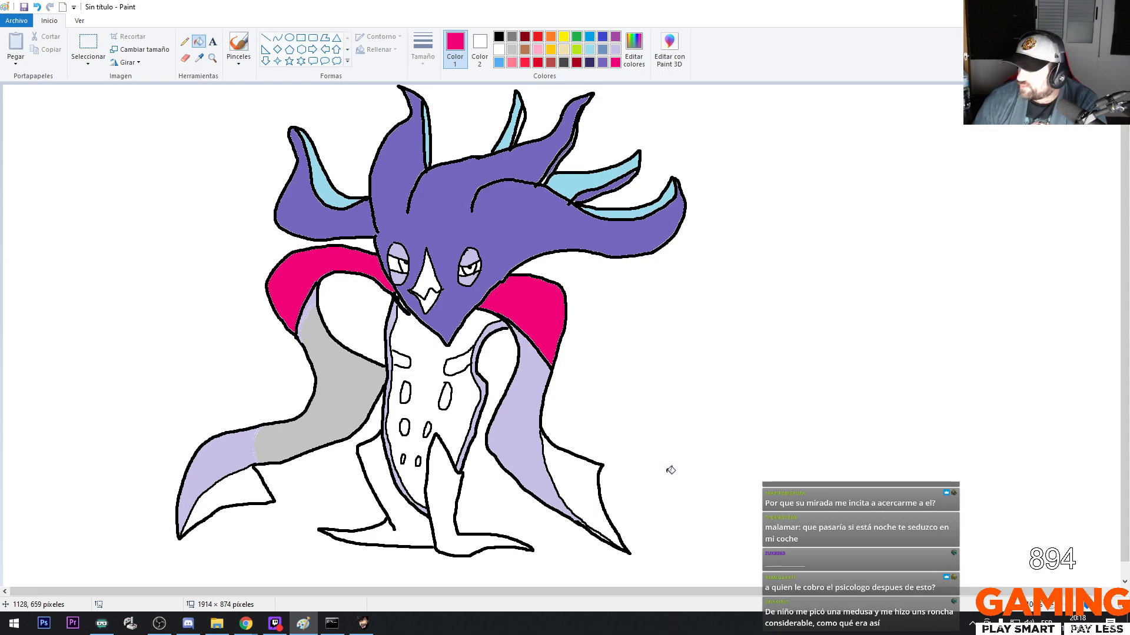
click(423, 281)
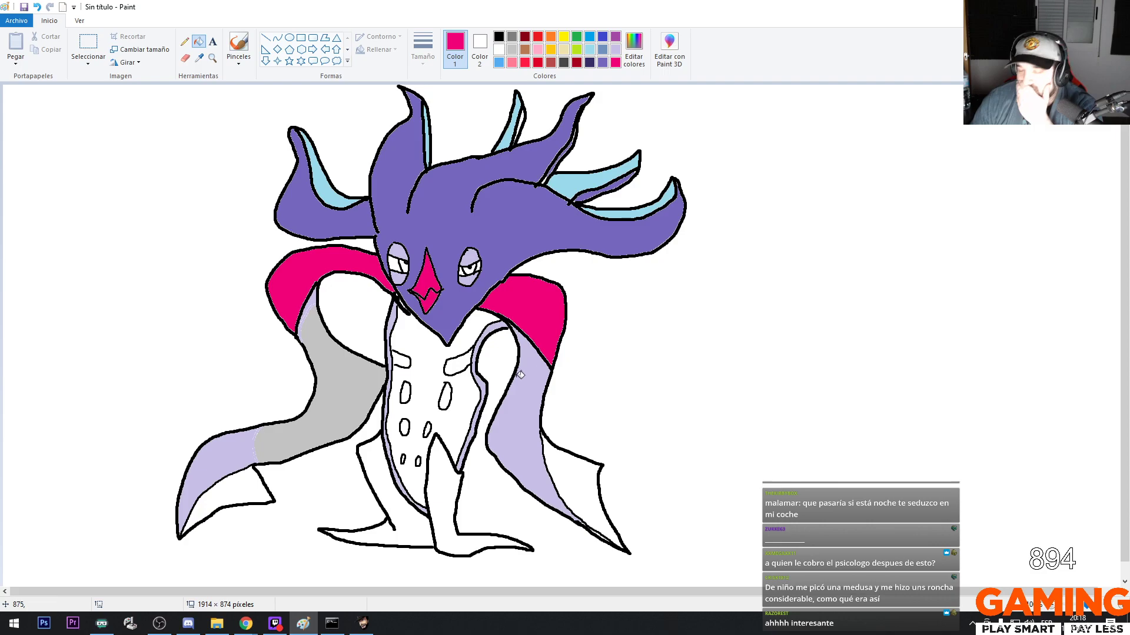
Mix a pale yellow with red 255, green 251 and blue 174, and fill the irises of both eyes with it
click(563, 37)
click(634, 49)
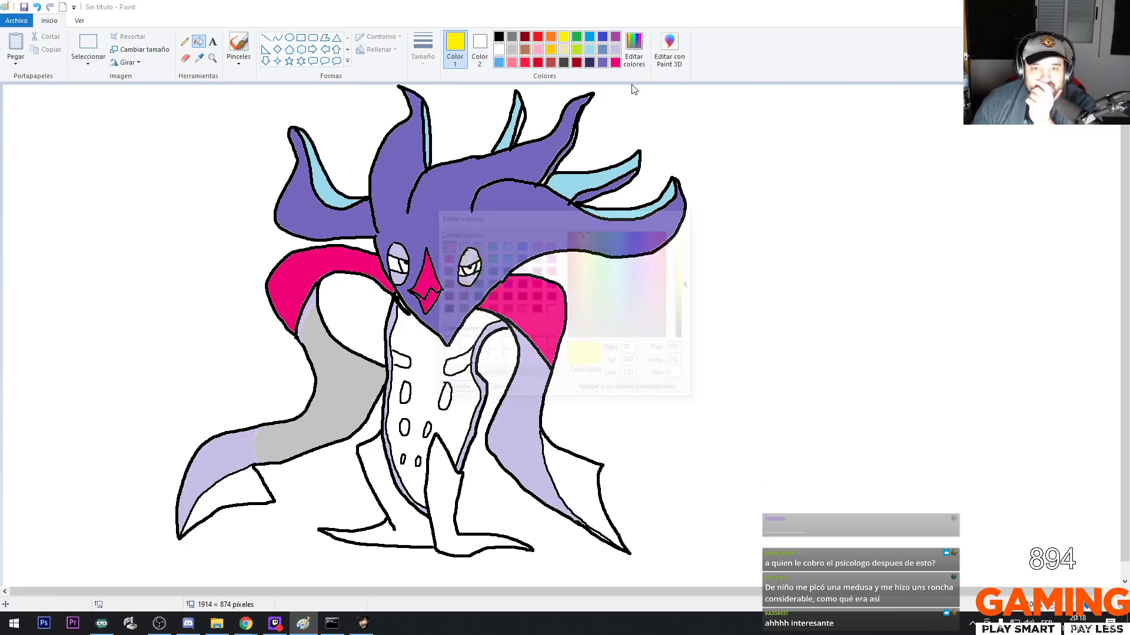
click(692, 270)
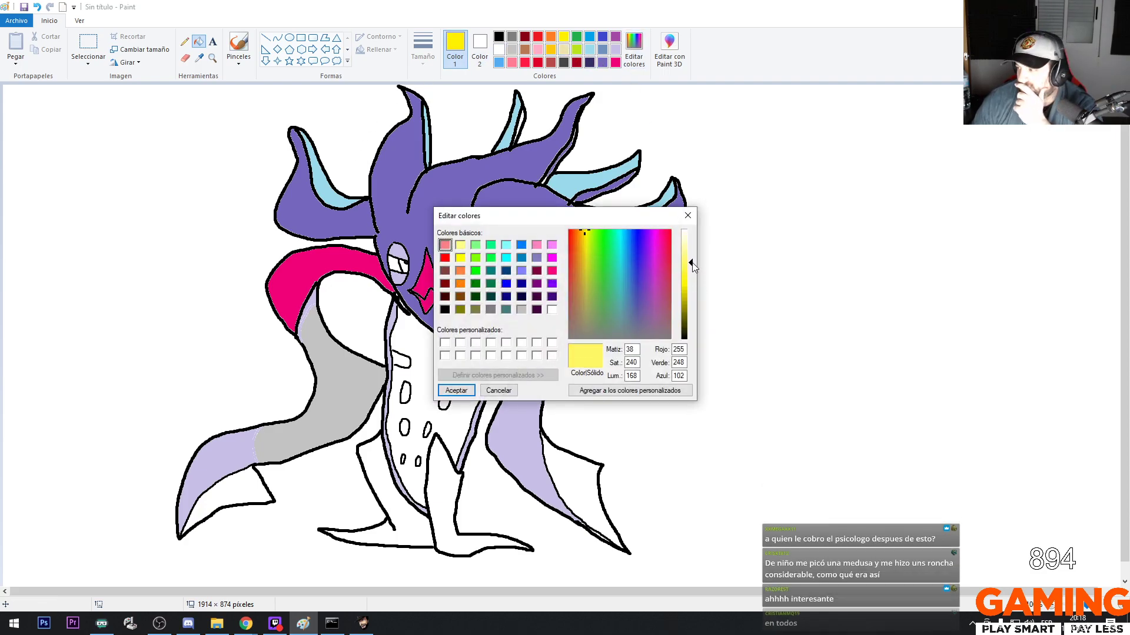
click(691, 248)
click(455, 390)
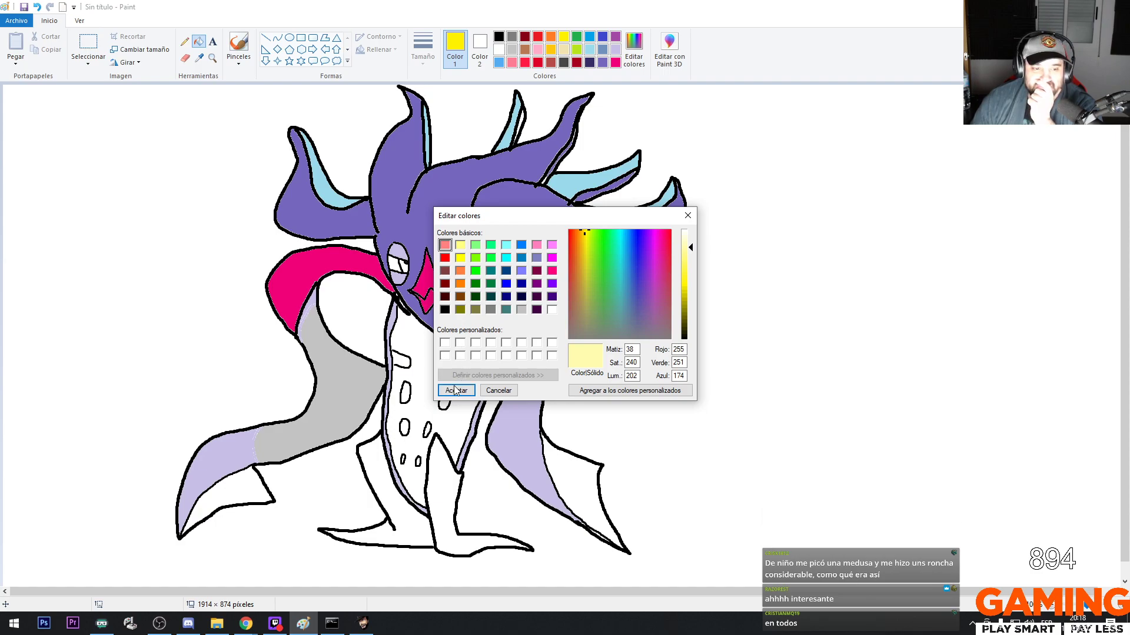
click(473, 270)
click(405, 264)
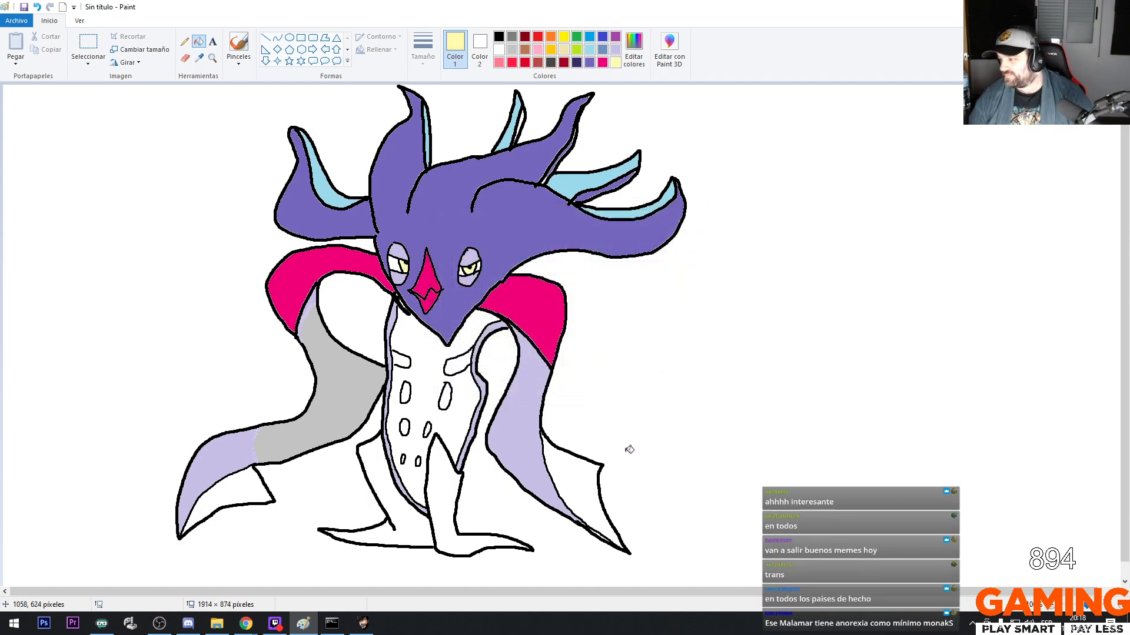
Fill the spots on the torso with pale yellow and undo the fill that spreads over the torso itself
click(463, 364)
click(418, 367)
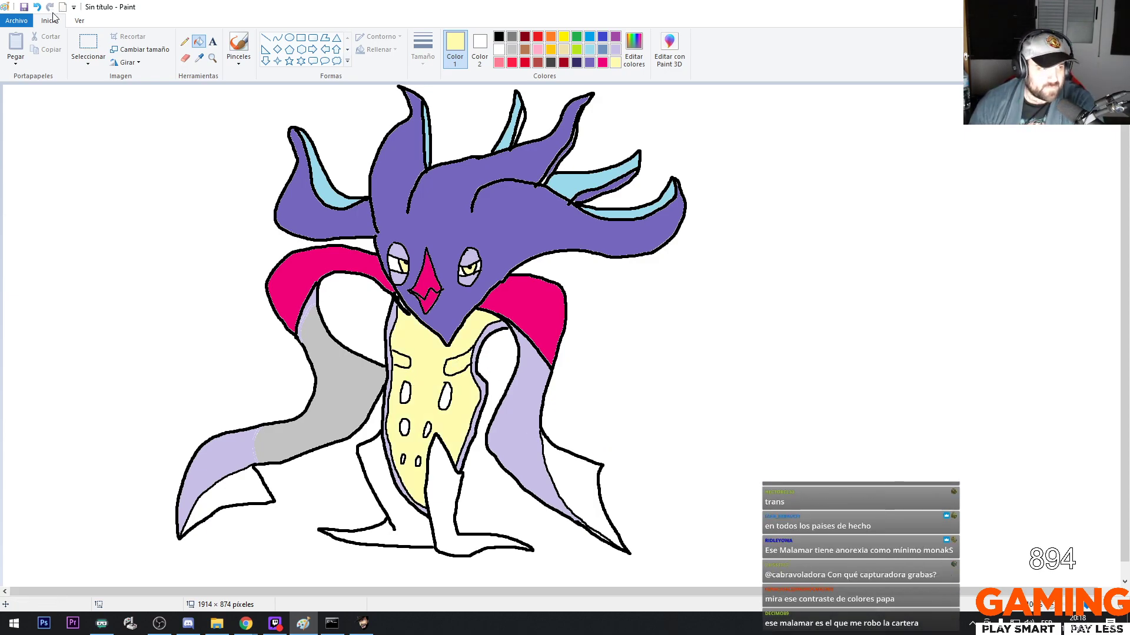
click(36, 8)
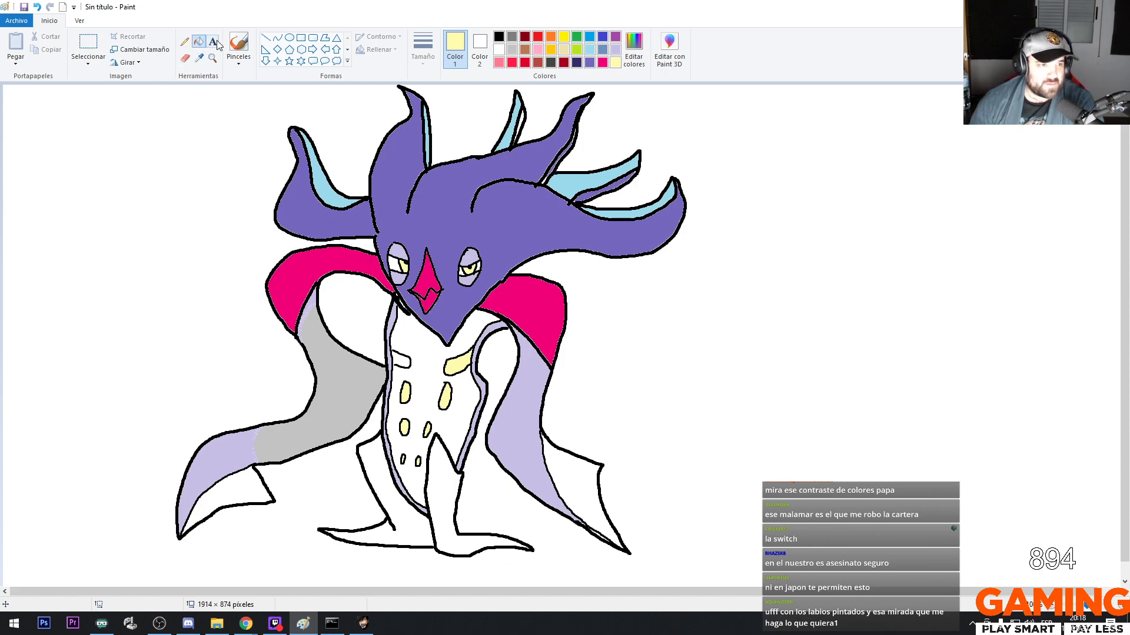
Close the outline of the torso's upper-left spot with the black brush and fill the spot with pale yellow
click(238, 46)
click(499, 37)
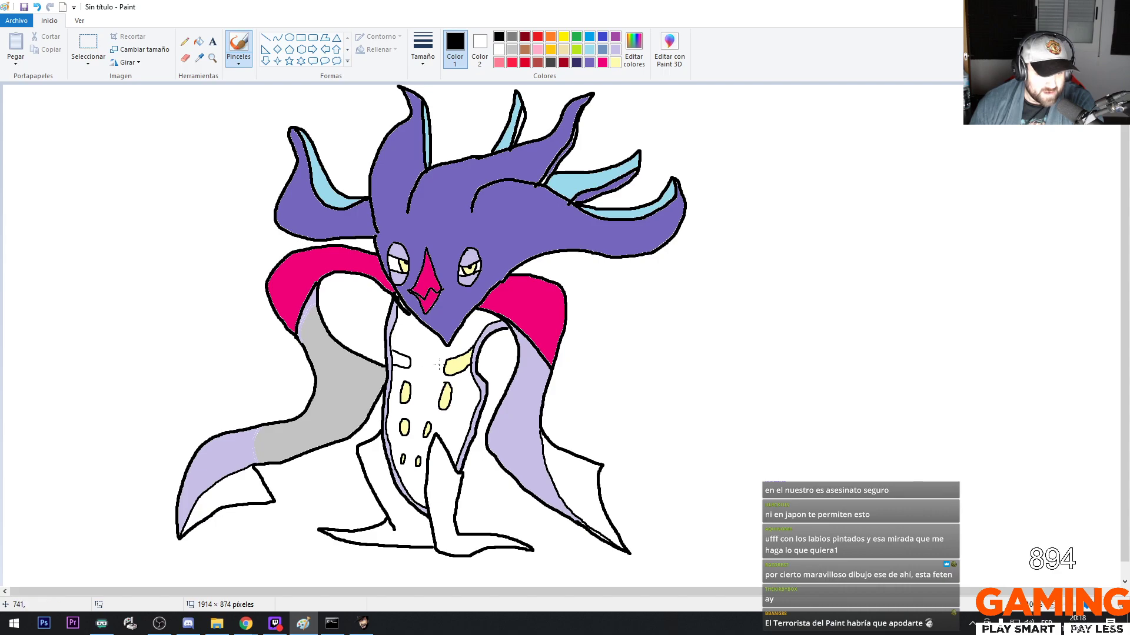
click(199, 41)
click(615, 62)
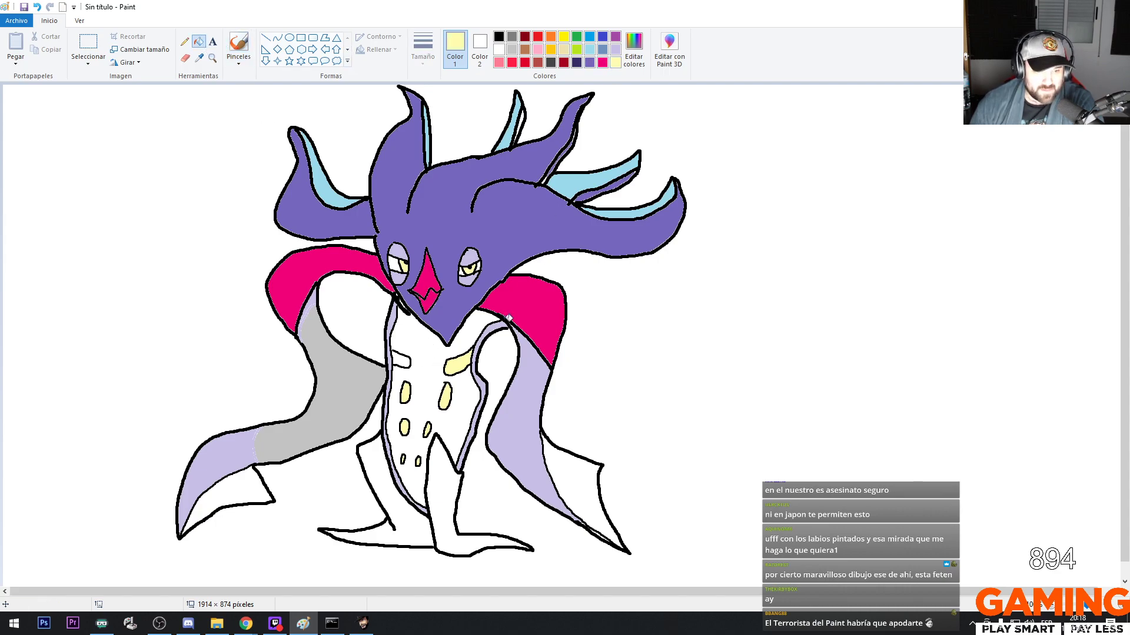
click(401, 360)
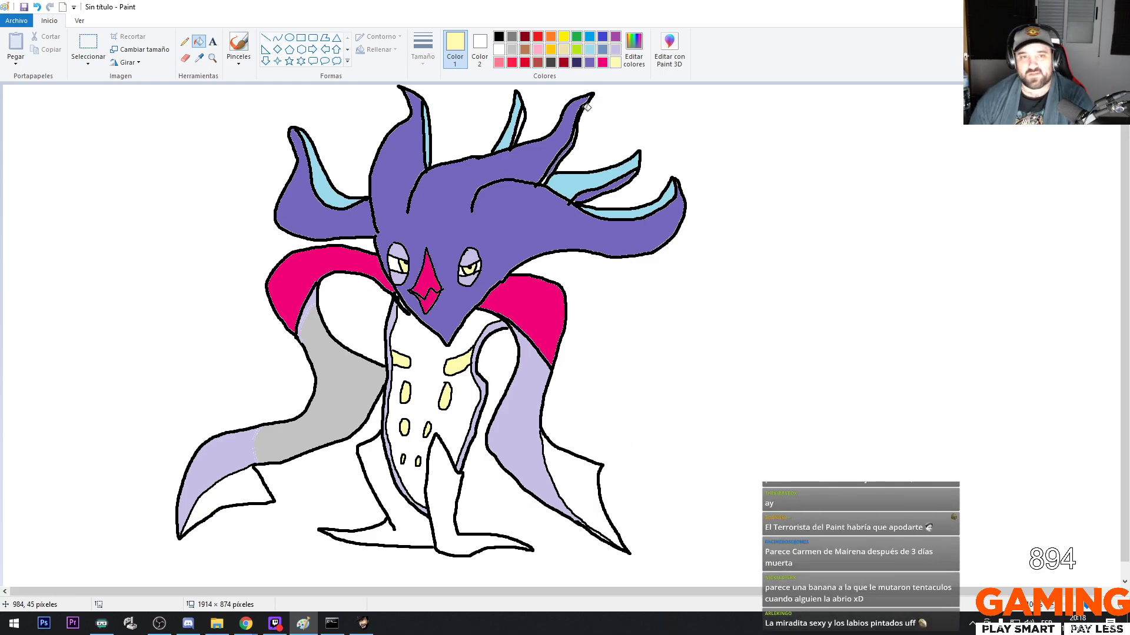
Try filling the torso with the head's purple, and undo the fill
click(589, 63)
click(470, 396)
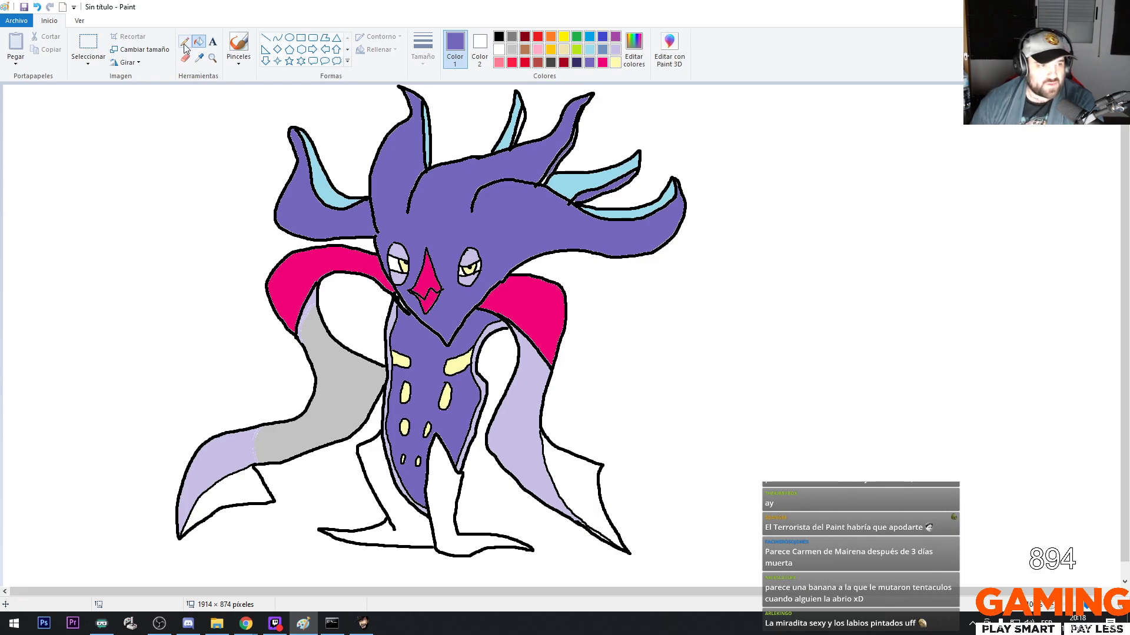
click(36, 8)
Mix a muted purple with red 104, green 68 and blue 125, try it on the torso, and undo the fill
click(635, 58)
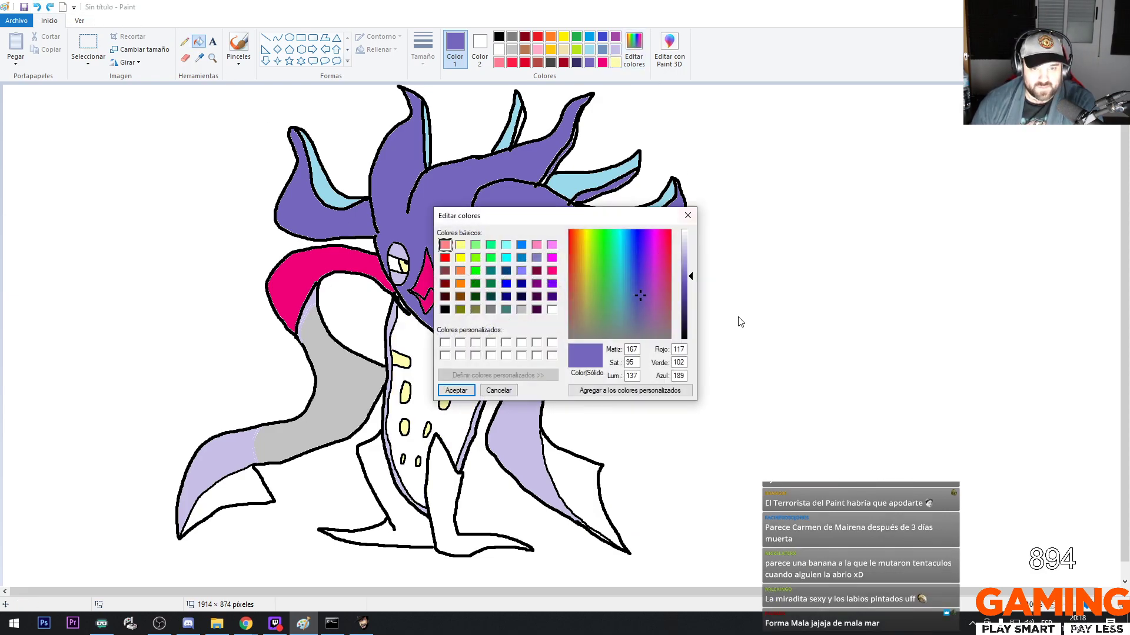
drag(693, 278, 693, 301)
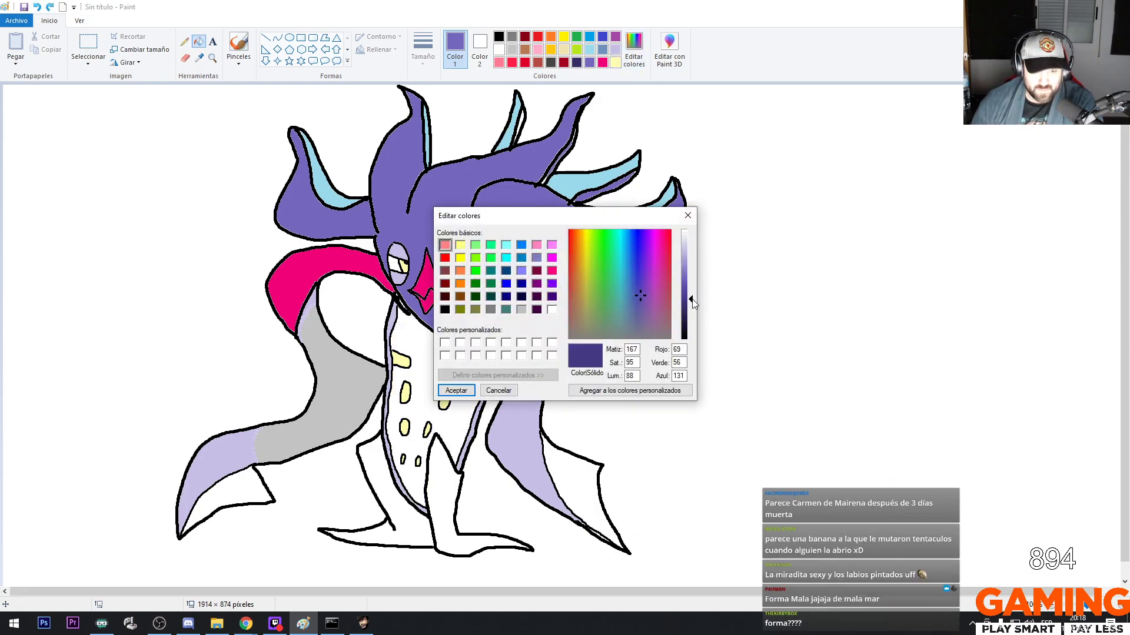
click(647, 301)
click(648, 307)
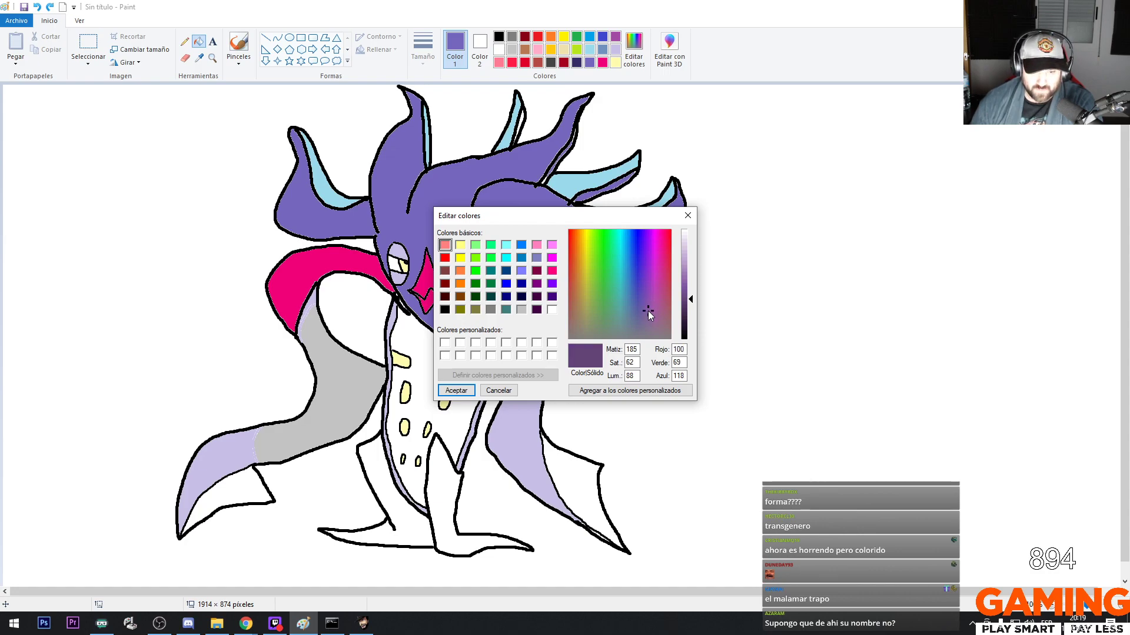
click(649, 308)
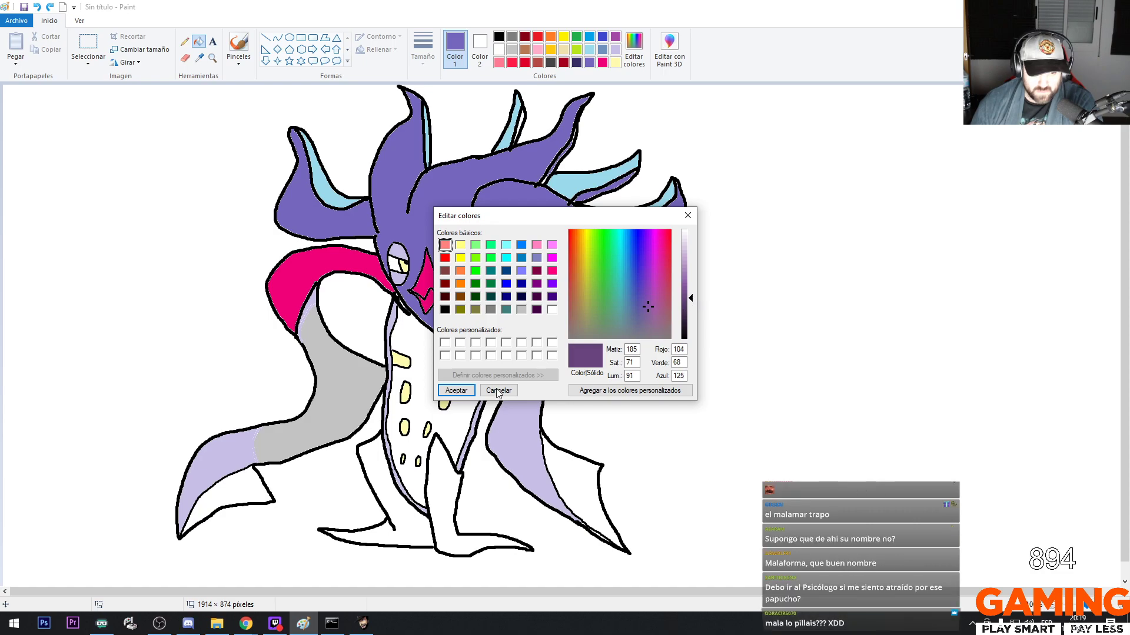
click(456, 390)
click(454, 386)
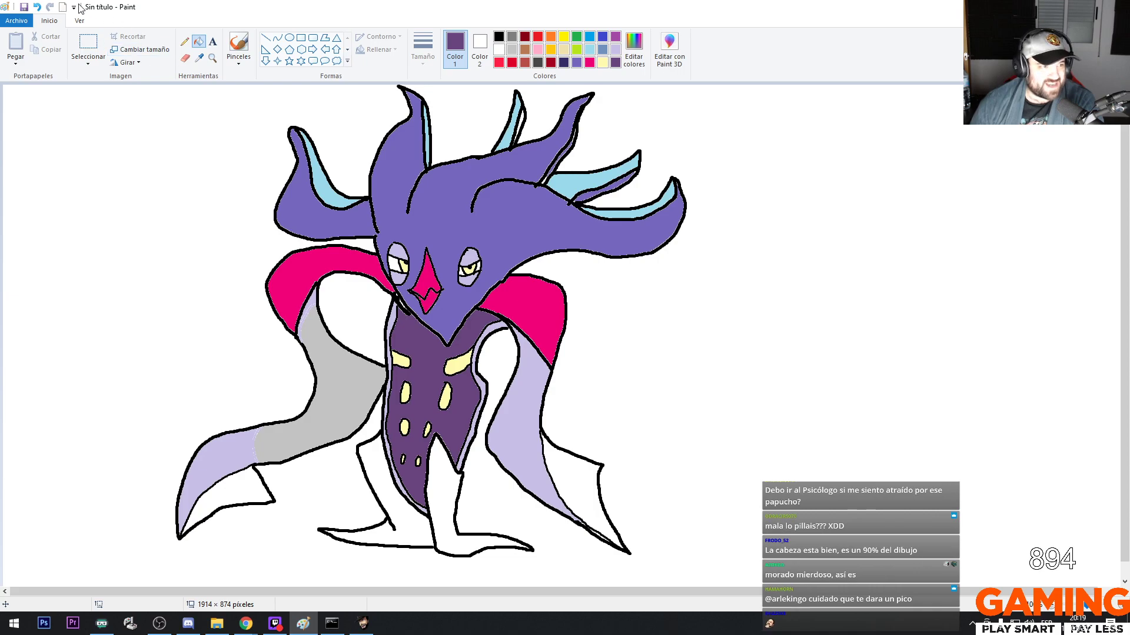
click(36, 7)
Darken the muted purple to about red 85, green 55 and blue 102, and fill the torso with it
click(633, 50)
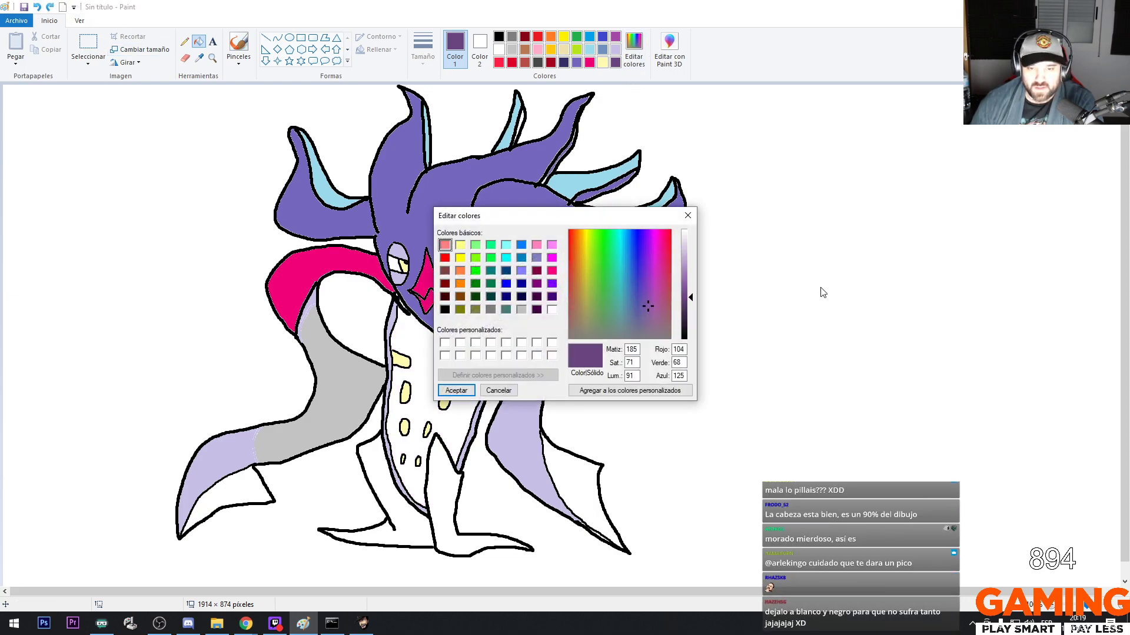
click(691, 308)
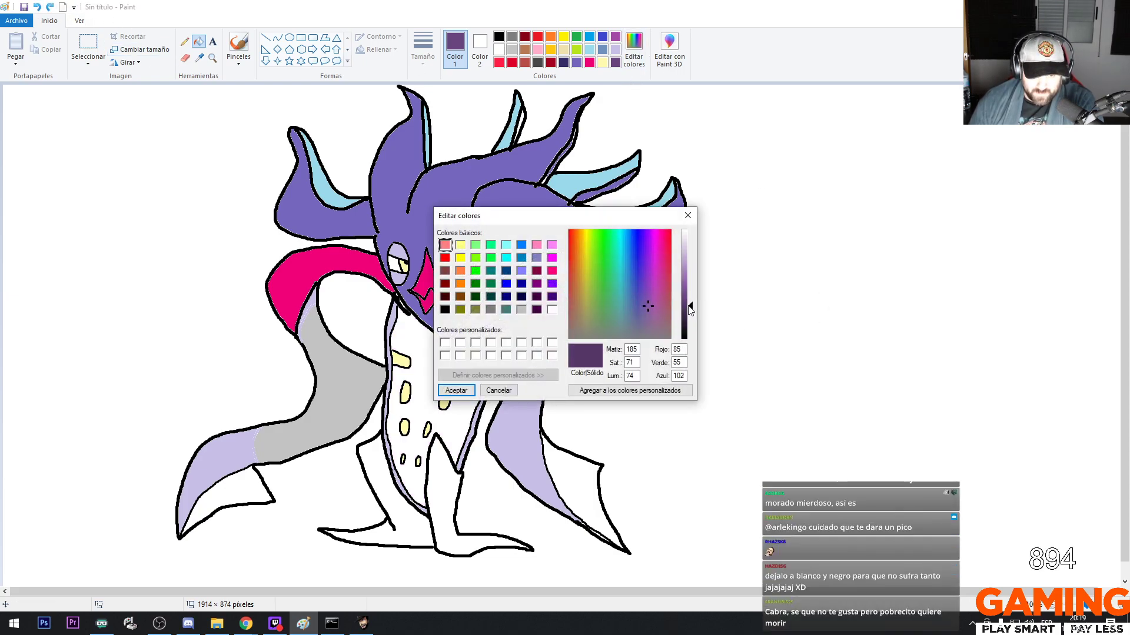
click(456, 391)
click(459, 406)
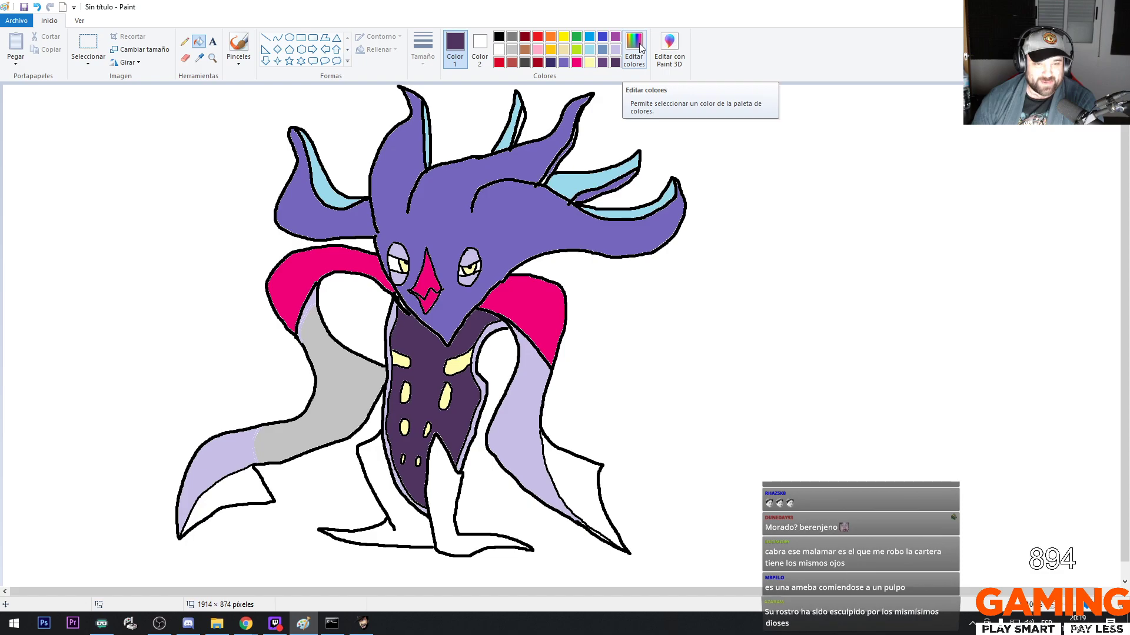
Mix a very light gray with red, green and blue at 238, and fill the legs and the white fins at both arm tips
click(498, 49)
click(634, 44)
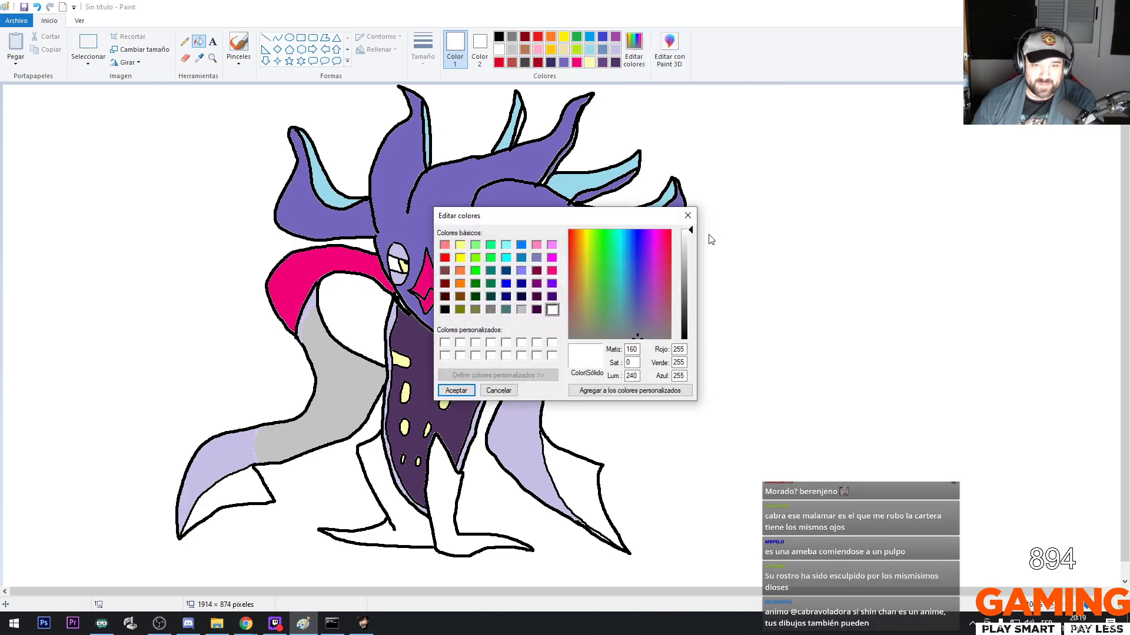
drag(691, 235, 693, 239)
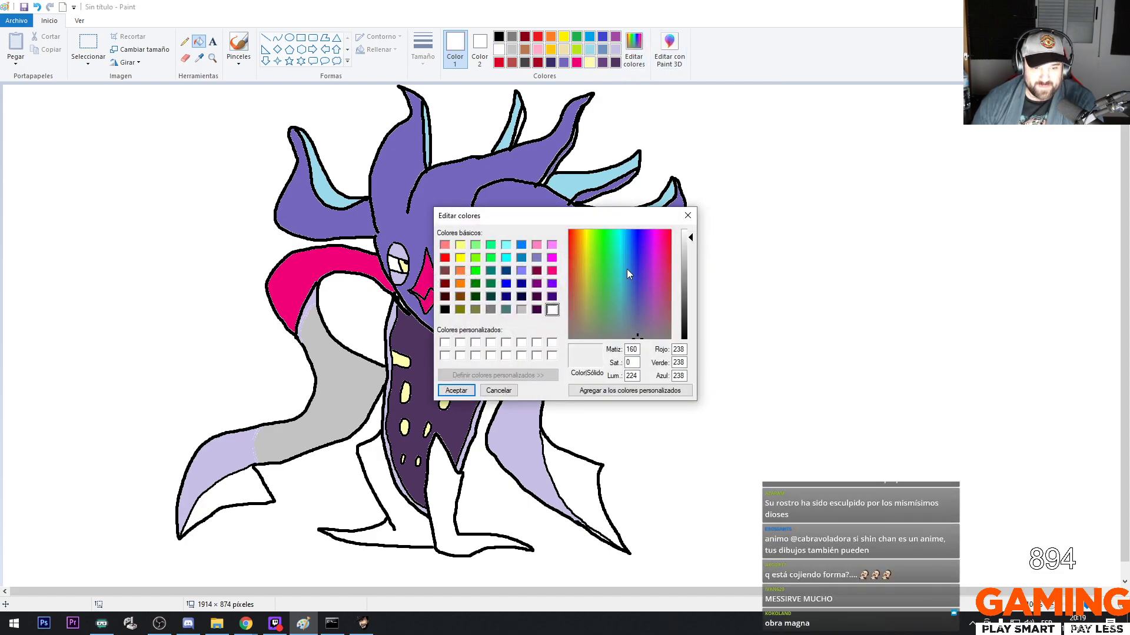
click(456, 391)
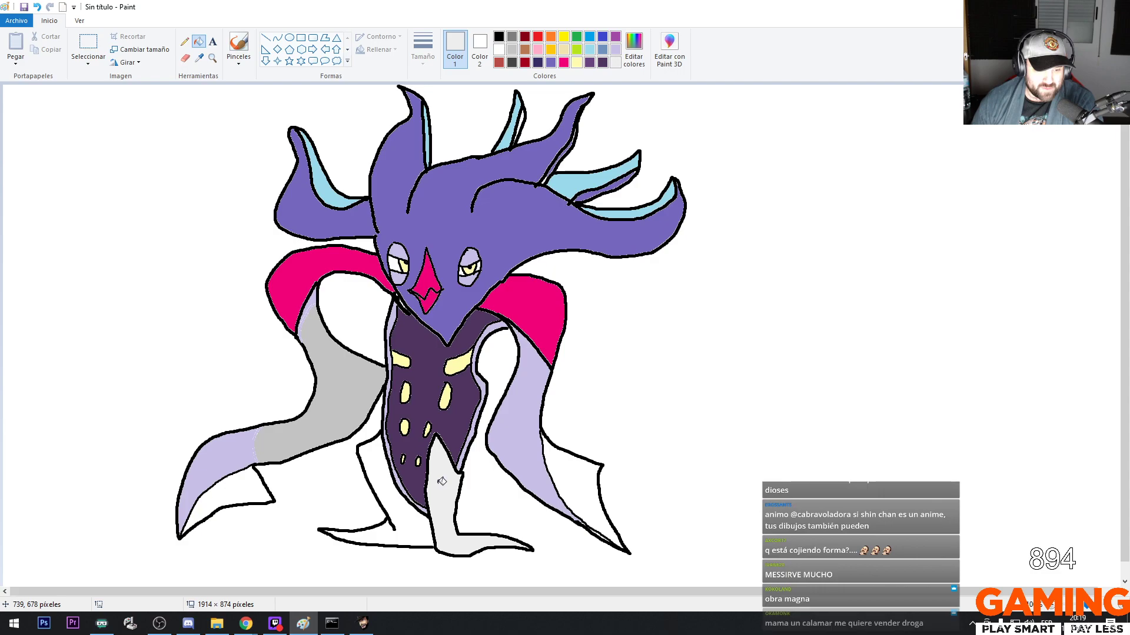
click(580, 474)
click(261, 480)
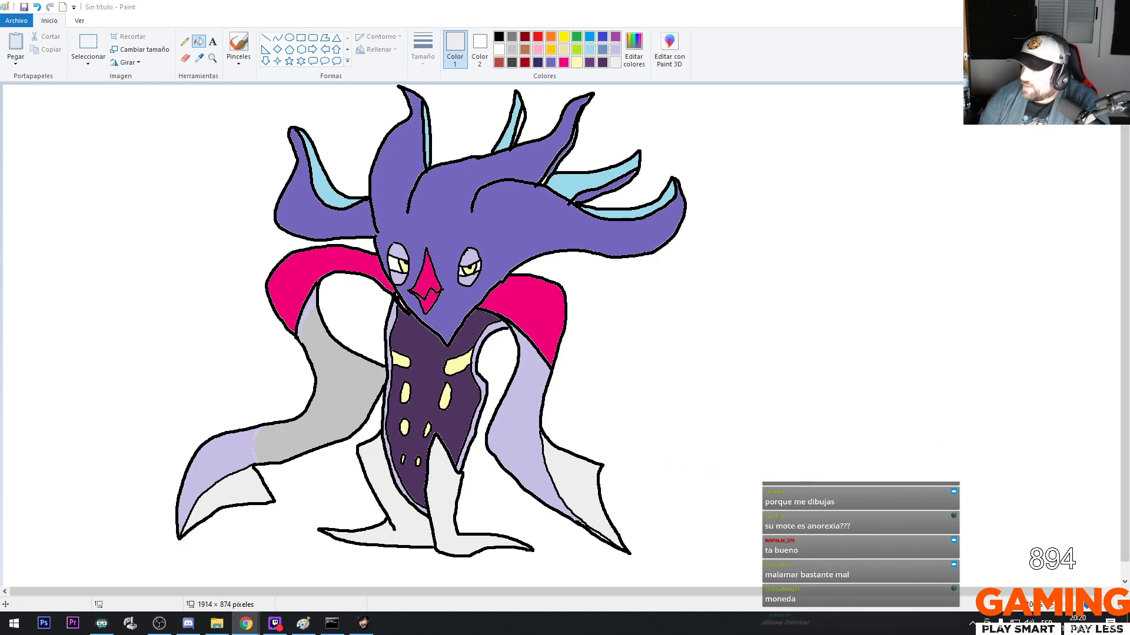
Switch to the browser and place the 687.png reference image beside the drawing to compare the two
click(246, 623)
drag(834, 163, 762, 206)
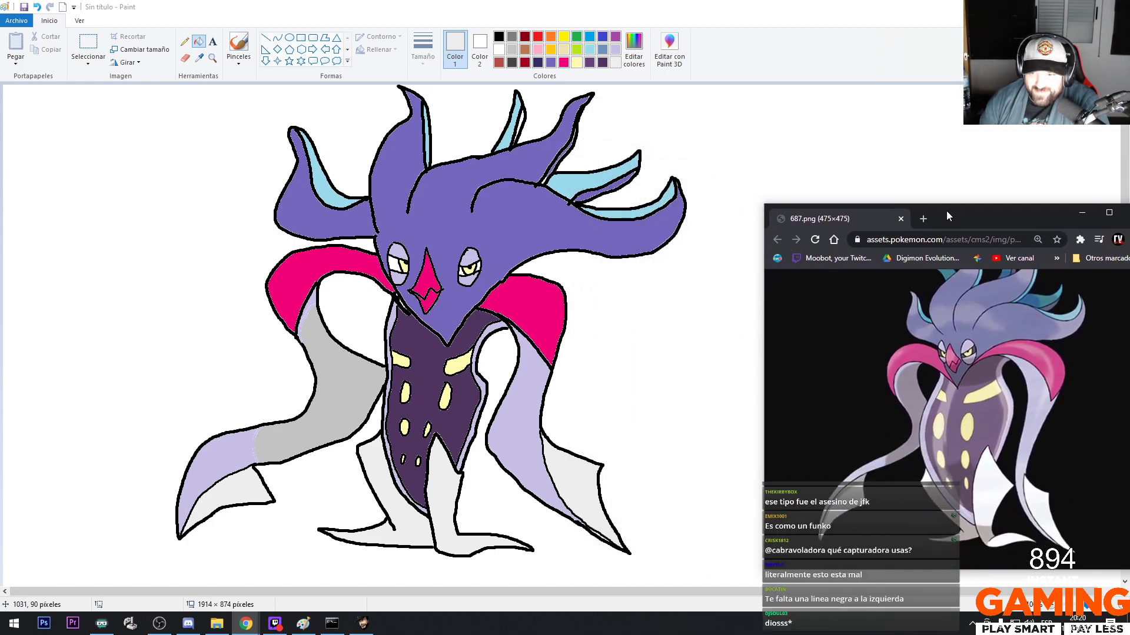
drag(946, 212, 890, 171)
key(alt+Tab)
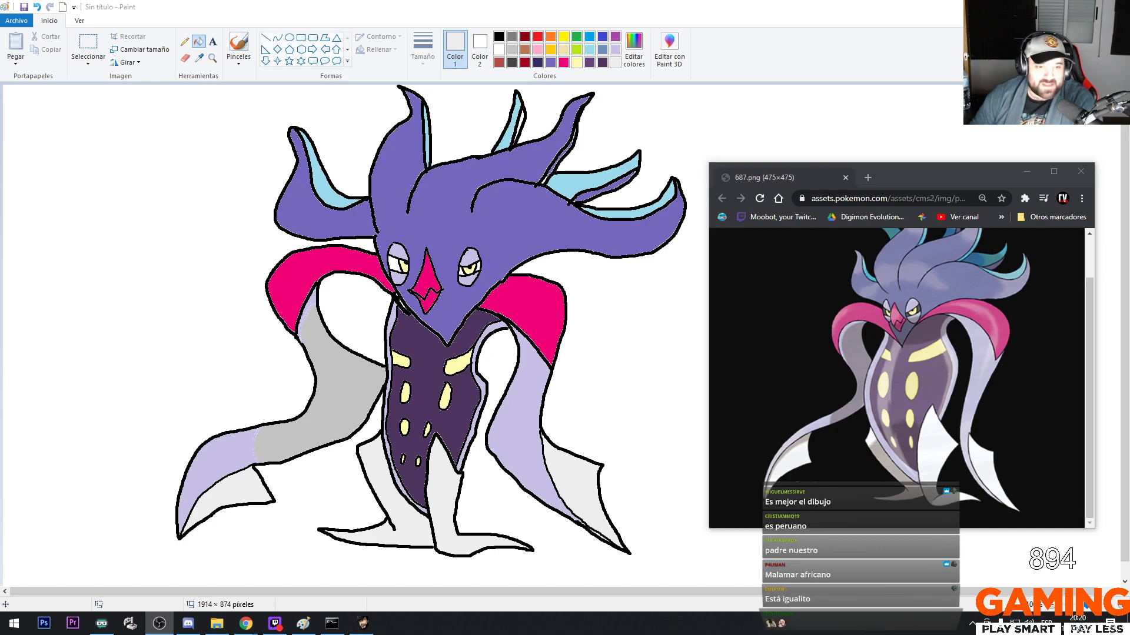
Fill the remaining white areas of Malamar's two eyes with black
click(196, 46)
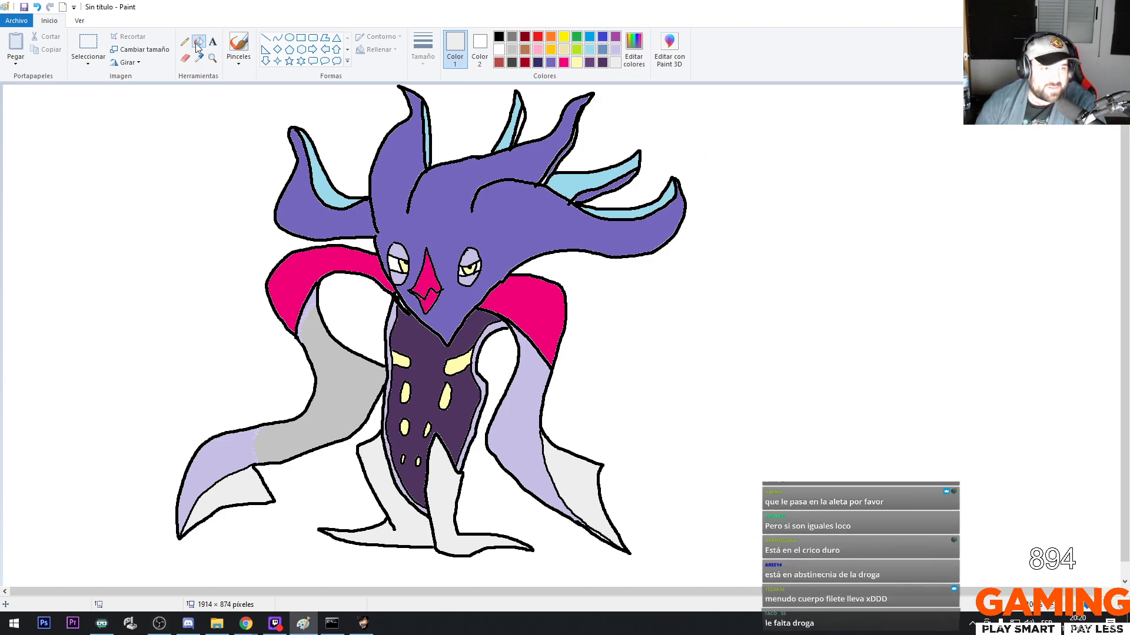
click(498, 38)
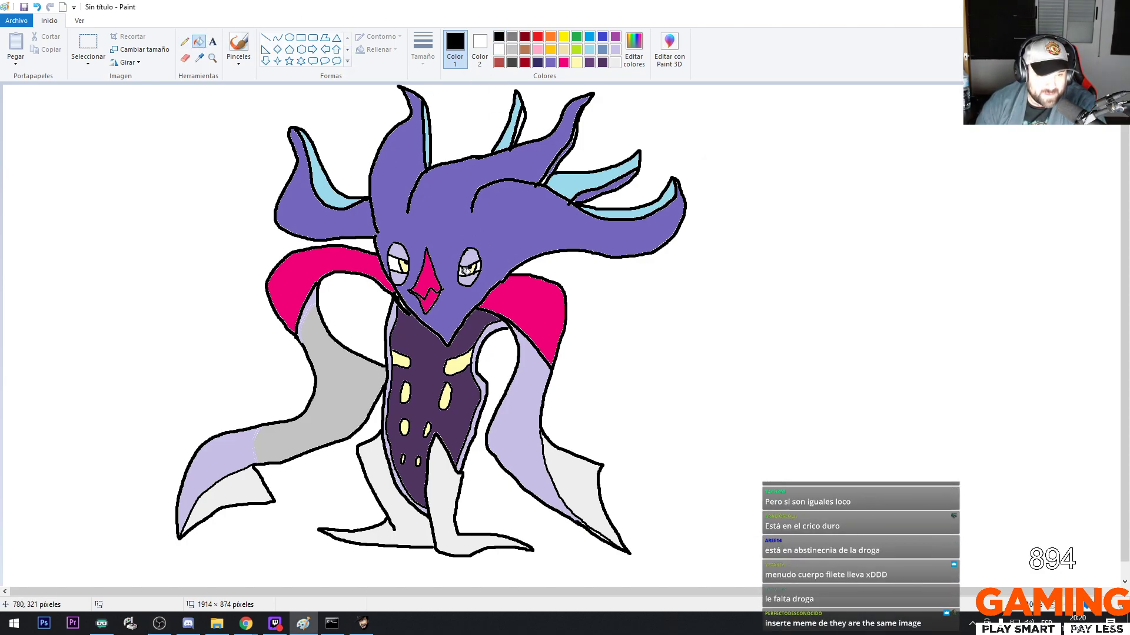
click(397, 264)
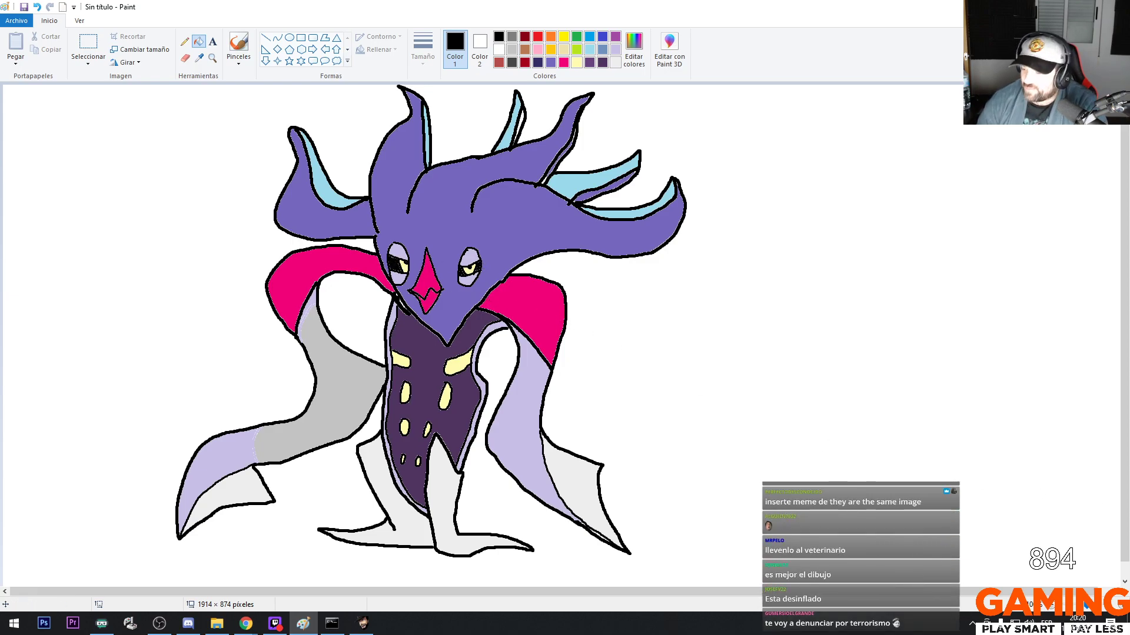
Bring back the Malamar reference image for another comparison, and move its window away from the drawing
key(alt+Tab)
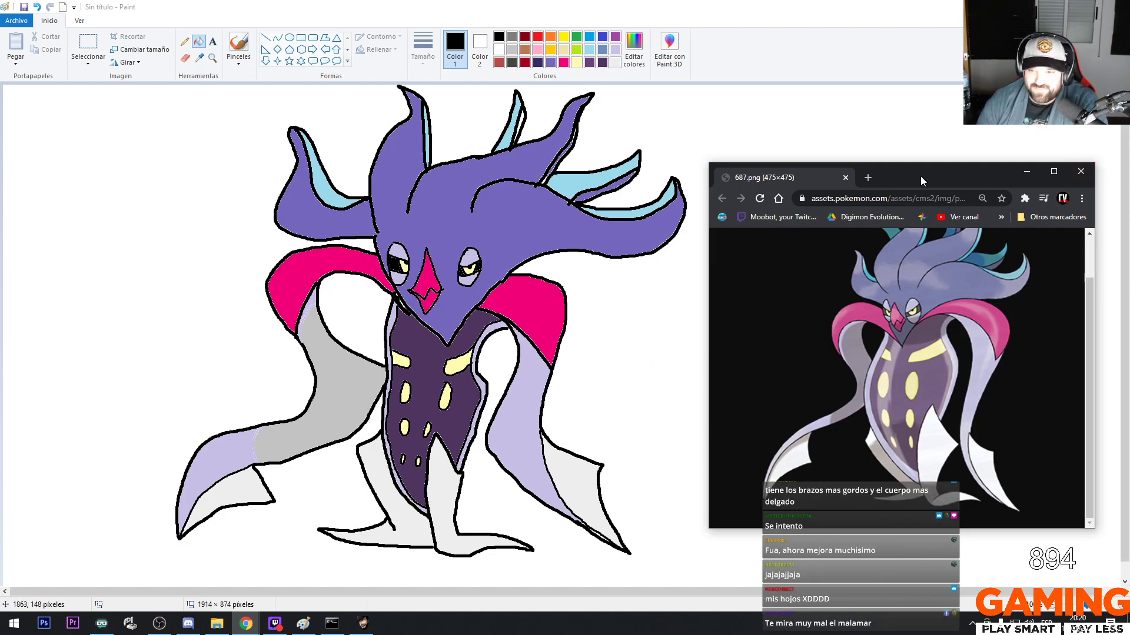
drag(920, 175, 1129, 177)
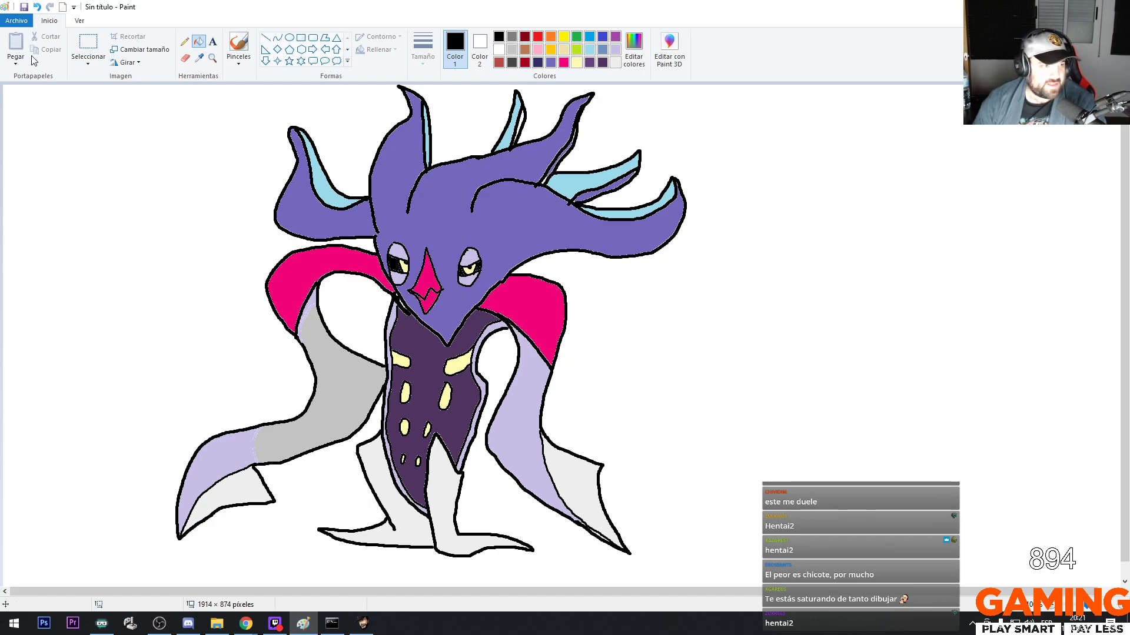
Try adding the black caption "HENTAI2" across Malamar's gray arm, and undo the text
click(213, 43)
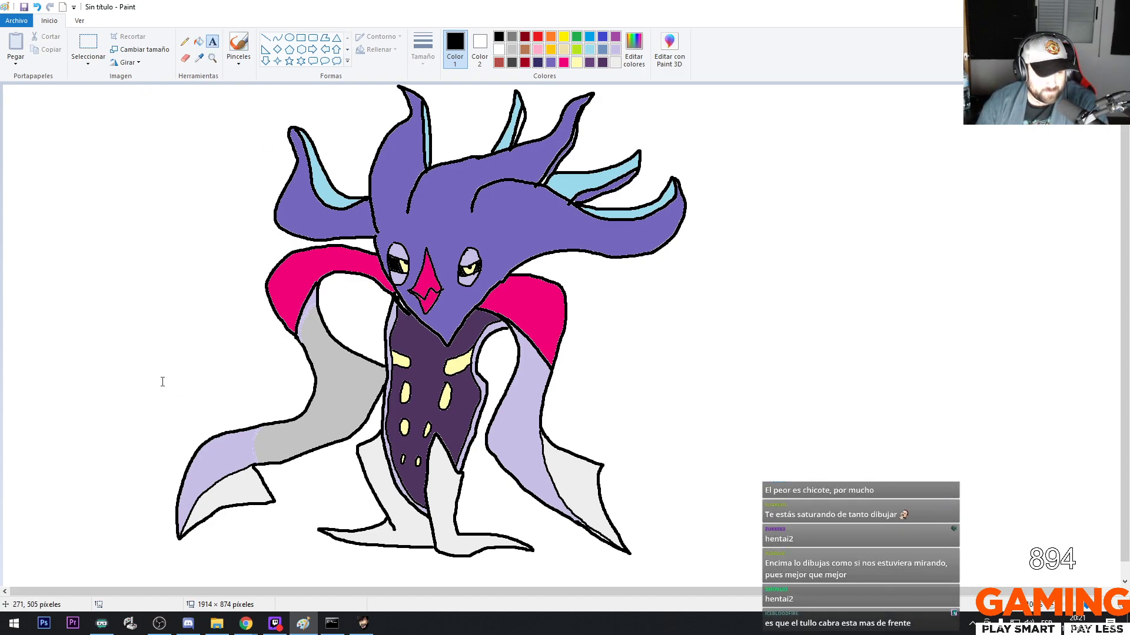
drag(162, 381, 516, 353)
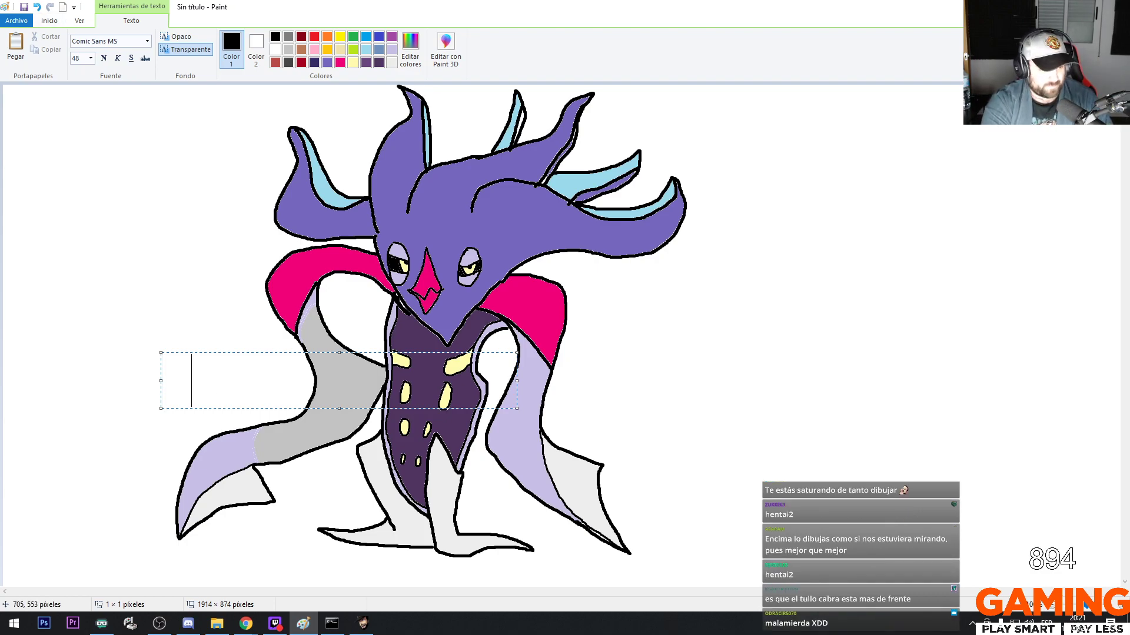
text(HENTAI)
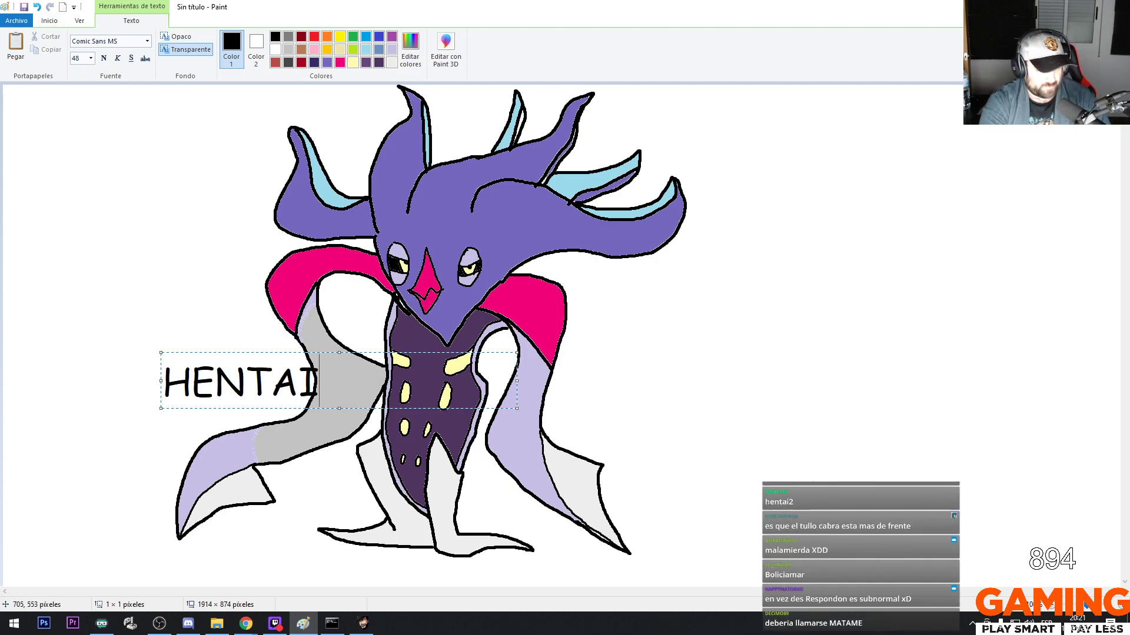
text(2)
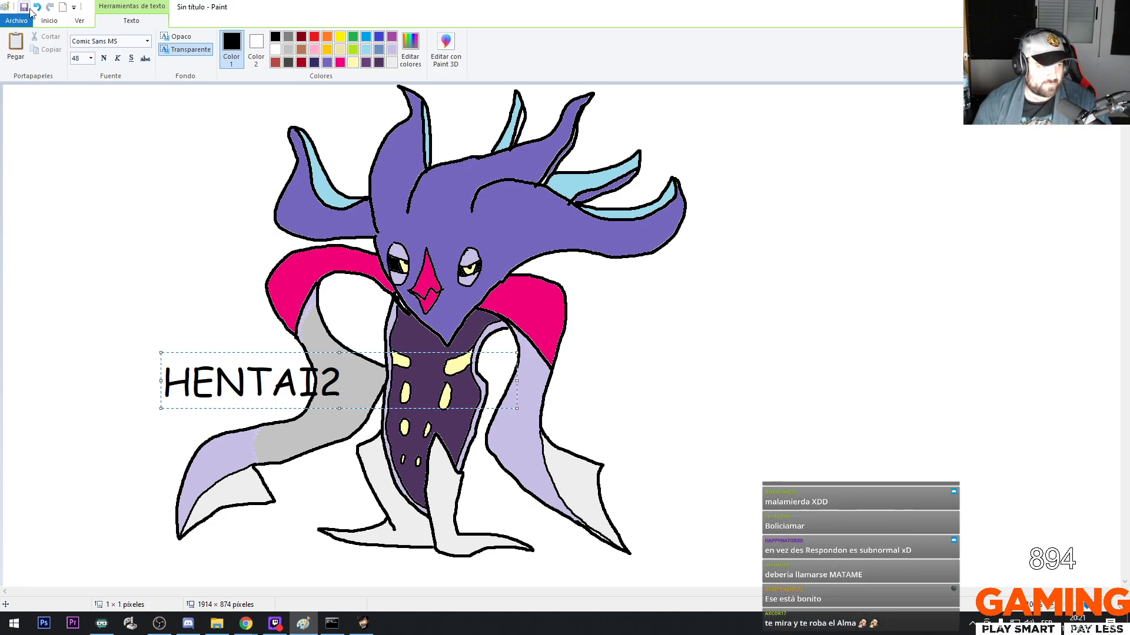
key(ctrl+z)
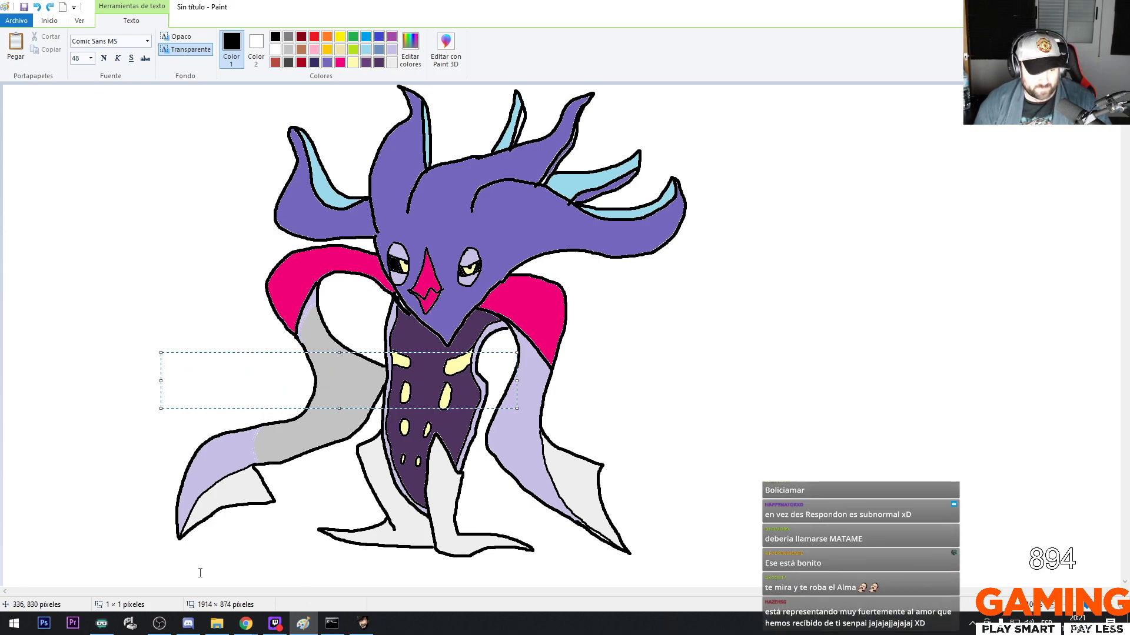
Try the caption "HENTAI2" beneath the gray arm's tip, check it with the whole drawing in view, and undo it
click(175, 573)
click(176, 544)
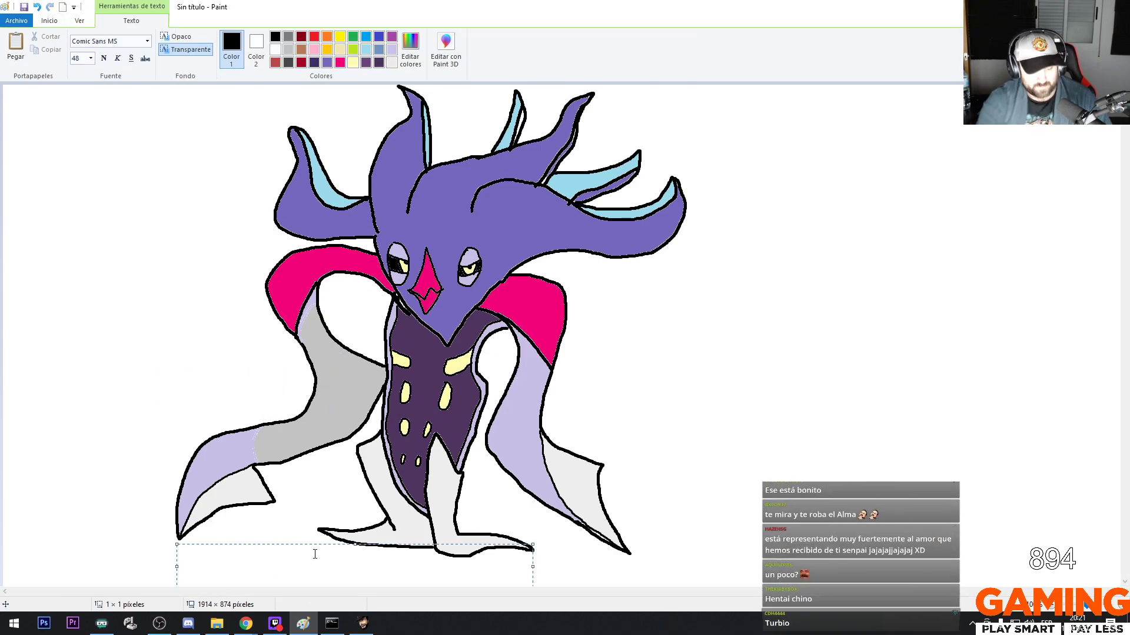
text(HENTAI2)
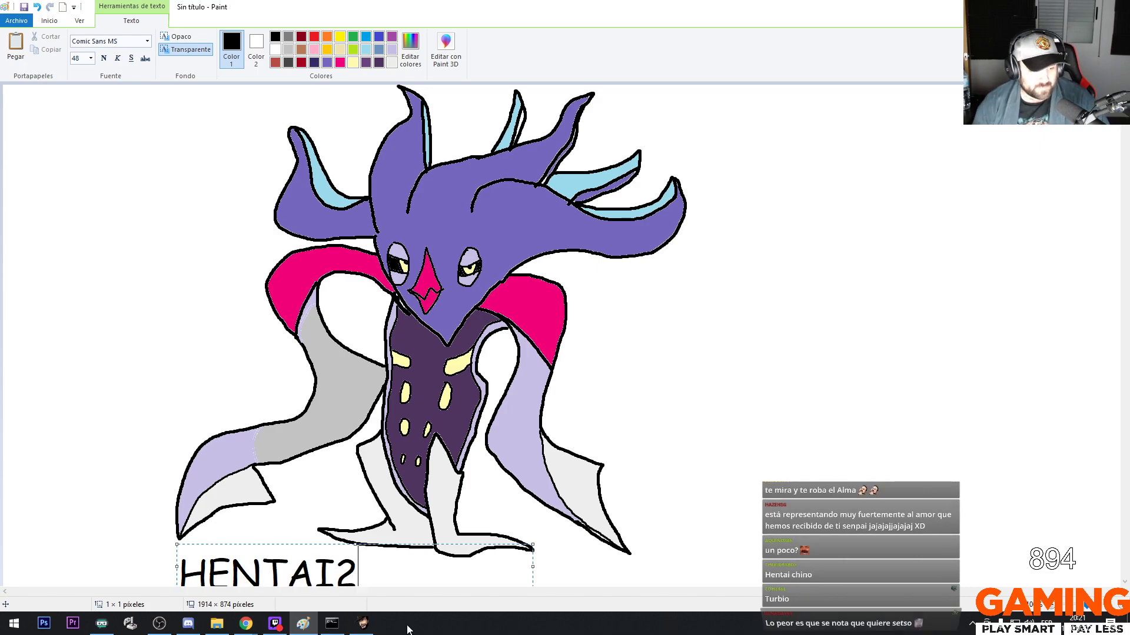
click(227, 534)
scroll(262, 509, down, 1)
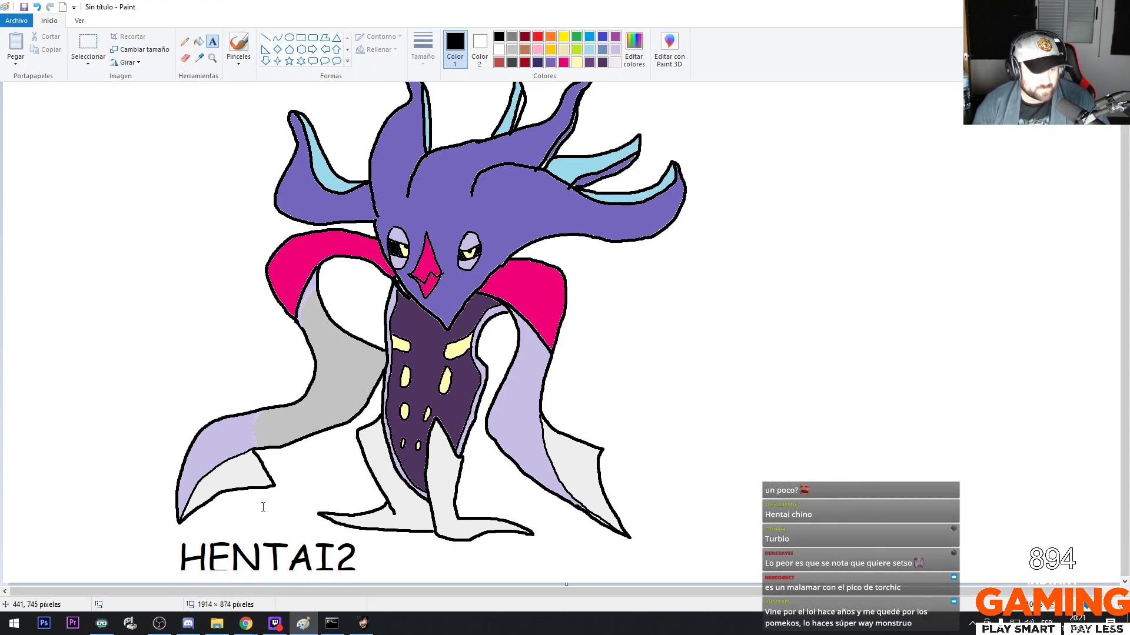
scroll(454, 416, down, 2)
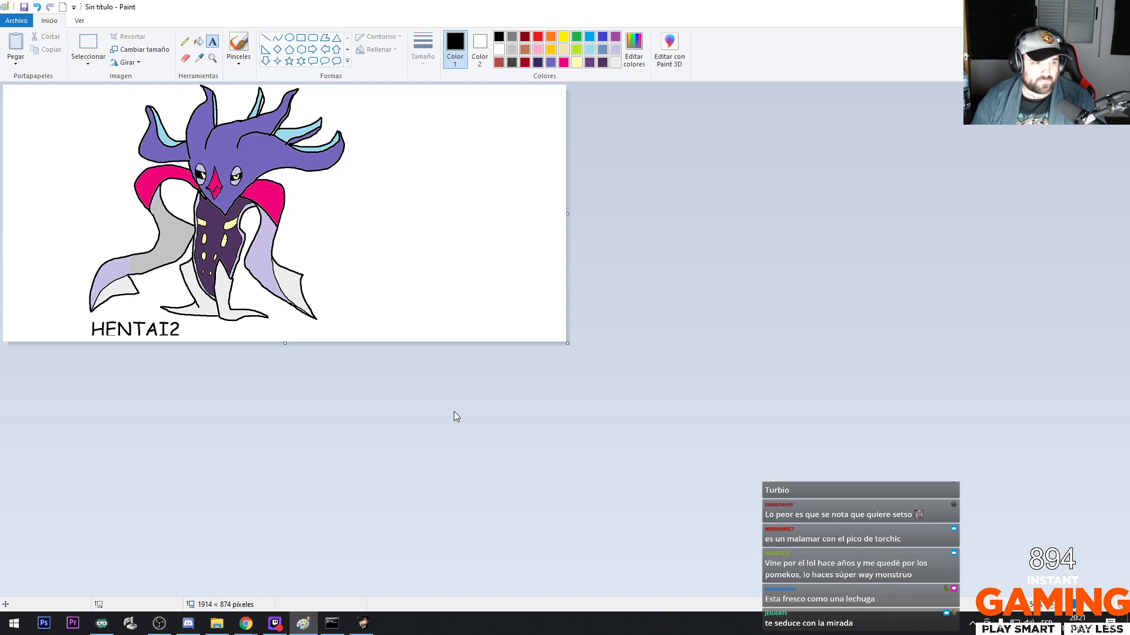
scroll(452, 416, up, 2)
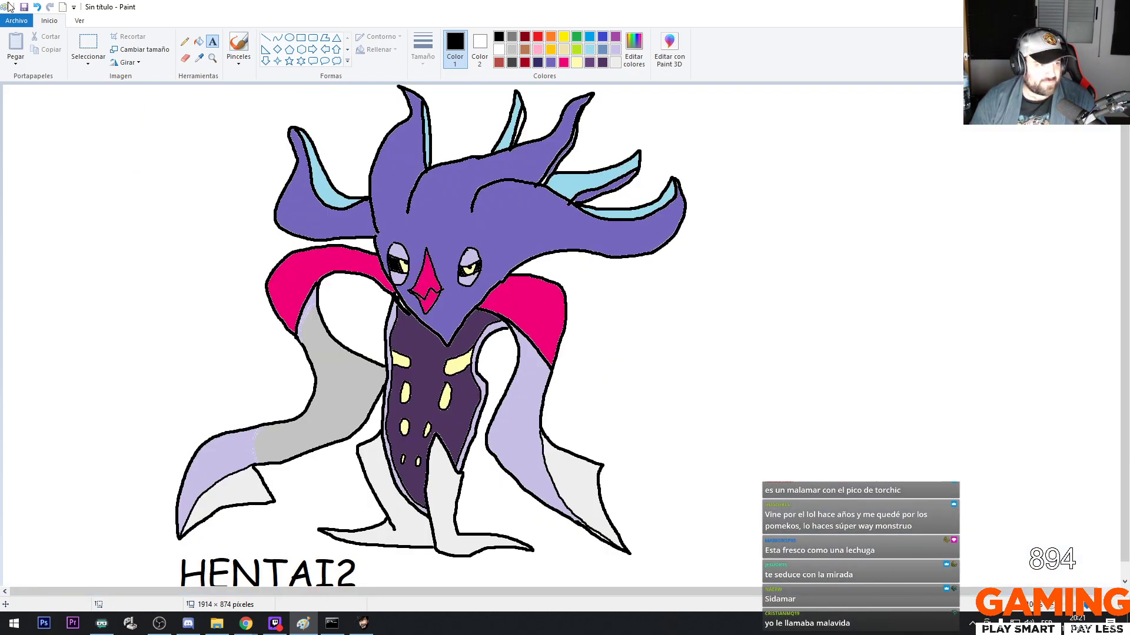
click(37, 7)
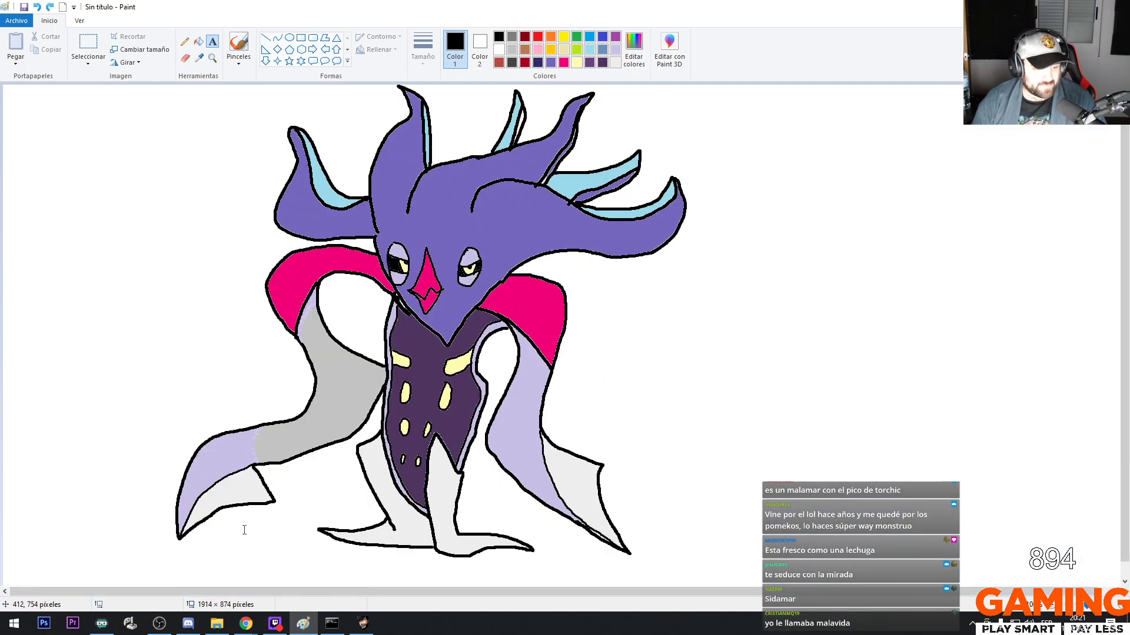
Add the black caption "HENTAI2" in Comic Sans MS 48 on the blank canvas beneath the gray arm's tip
click(189, 567)
text(HENTAI2)
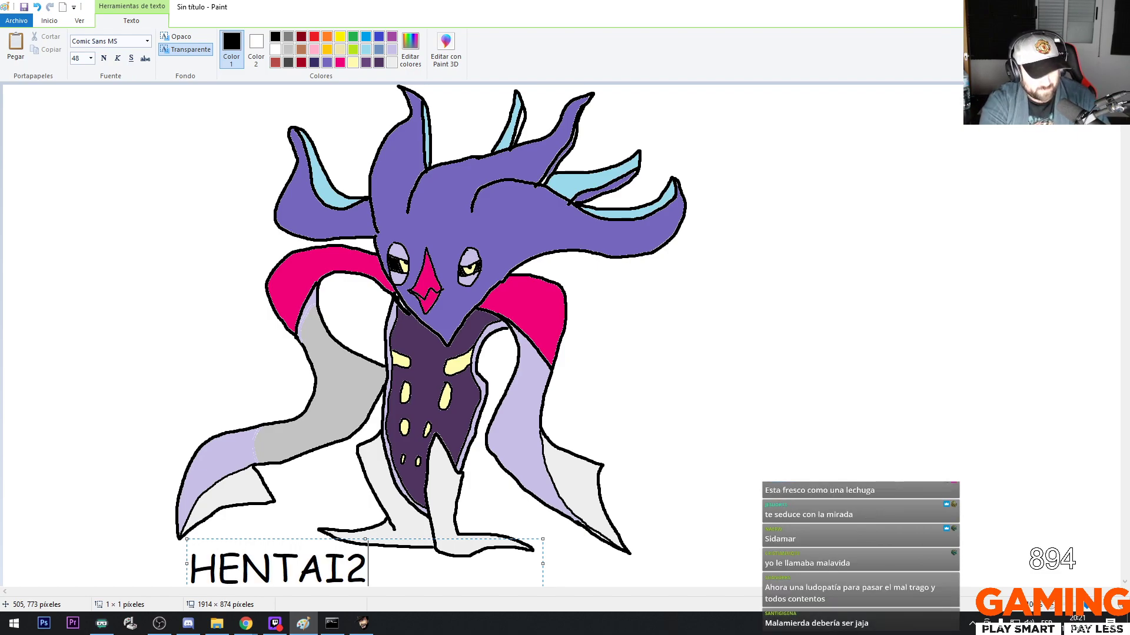
click(743, 417)
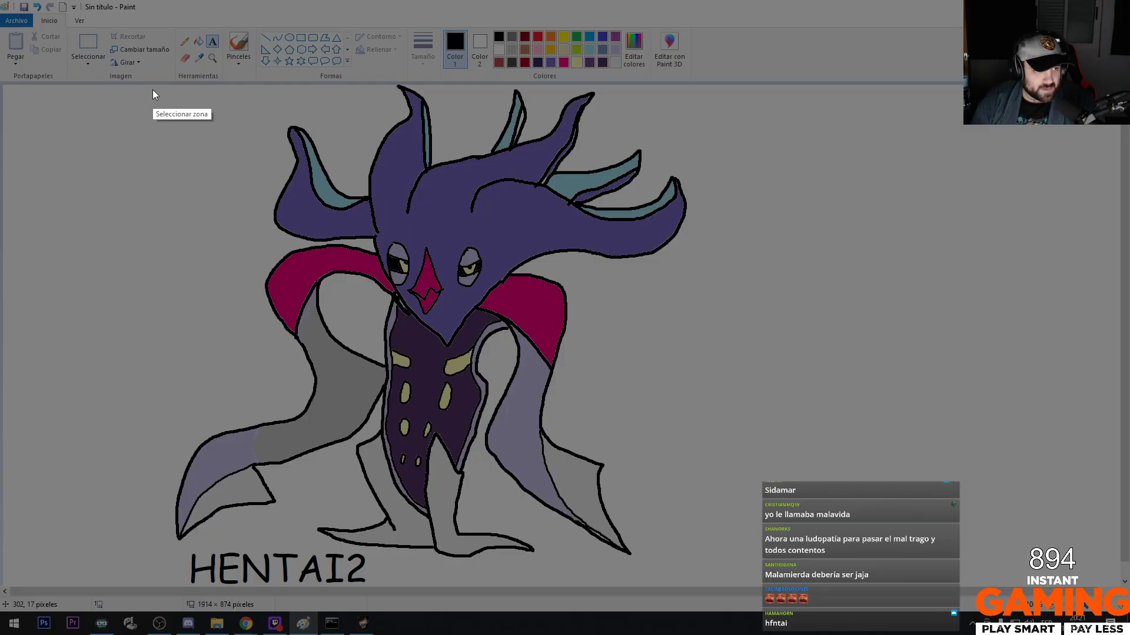
Capture an 871x855 screenshot area around Malamar and its caption with Lightshot, and save the capture
drag(149, 86, 688, 586)
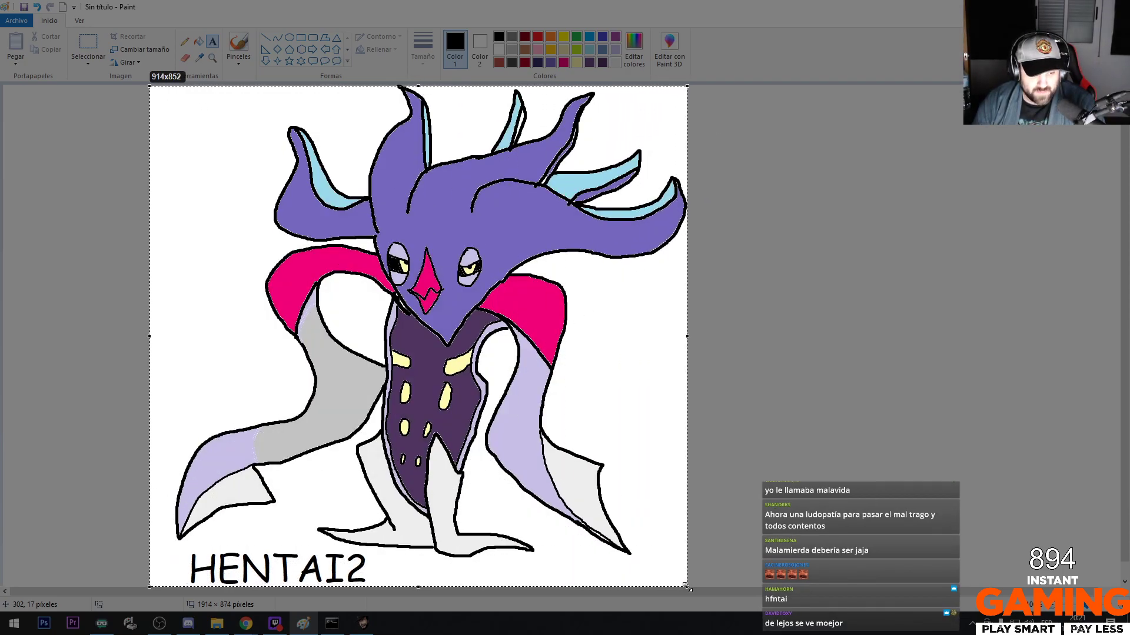
drag(149, 336, 174, 335)
drag(431, 87, 430, 86)
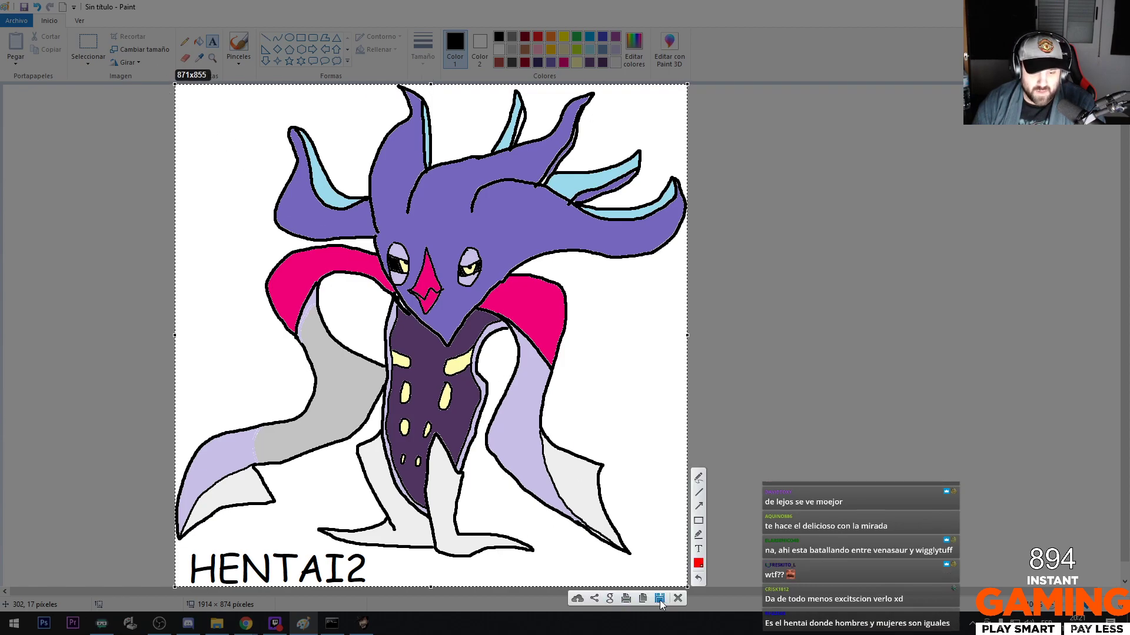
click(626, 599)
click(304, 218)
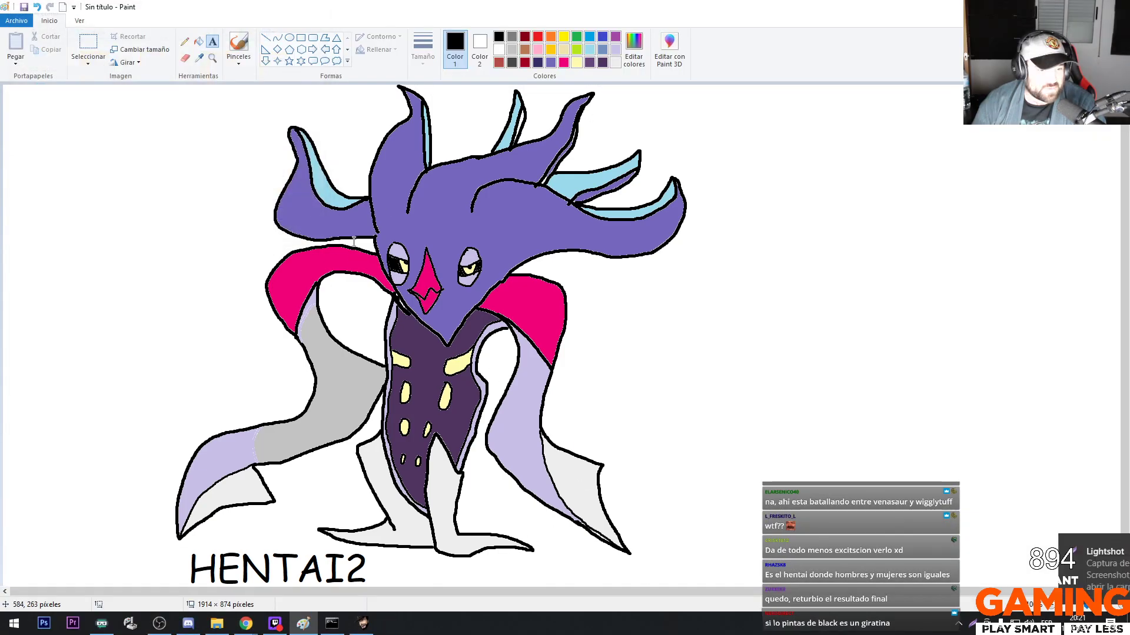